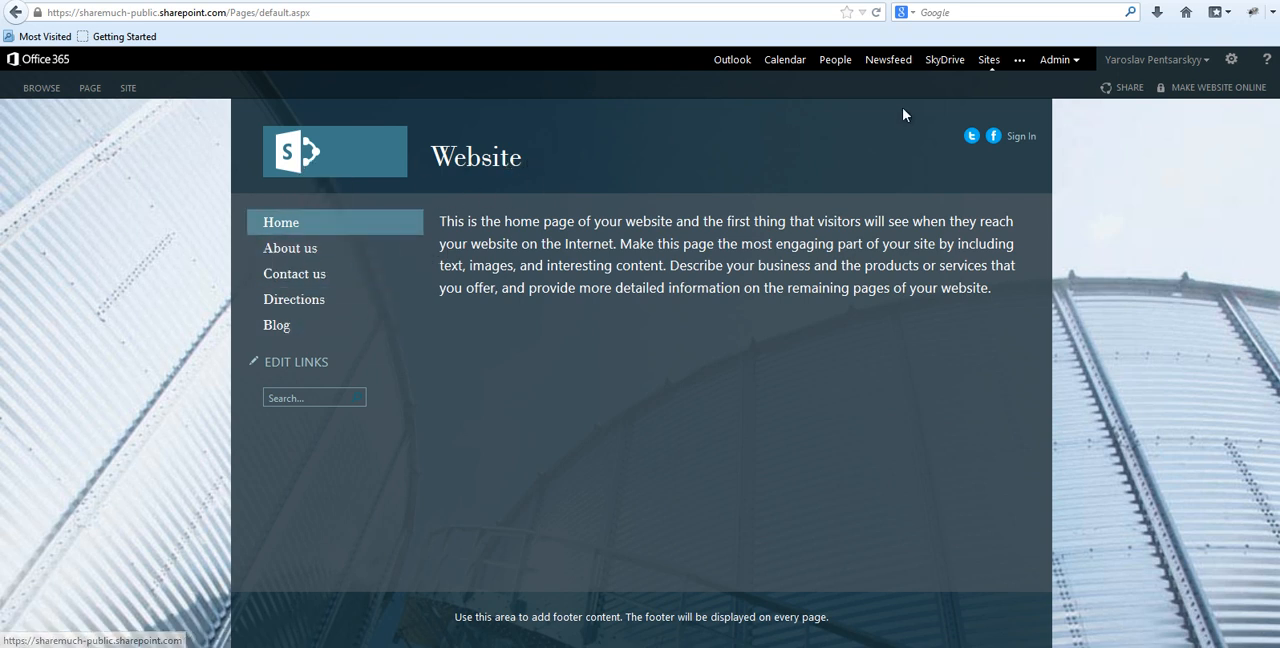
Add a page named "New Page" to the public website.
click(1231, 59)
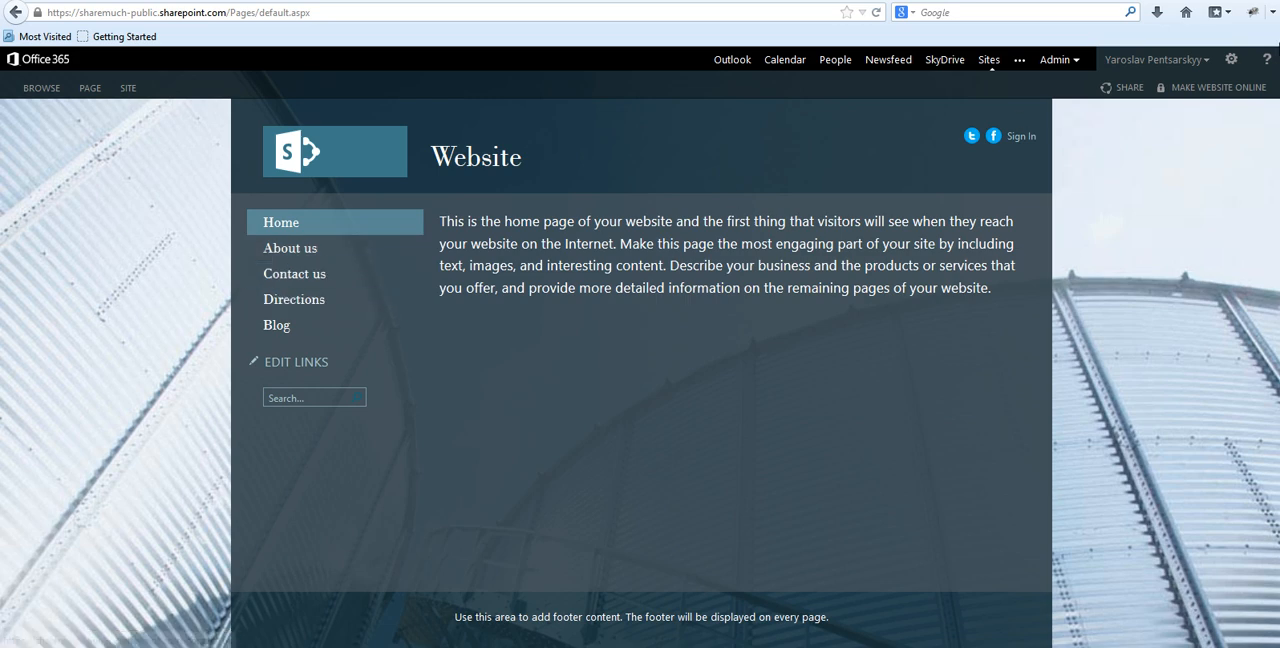
click(1230, 70)
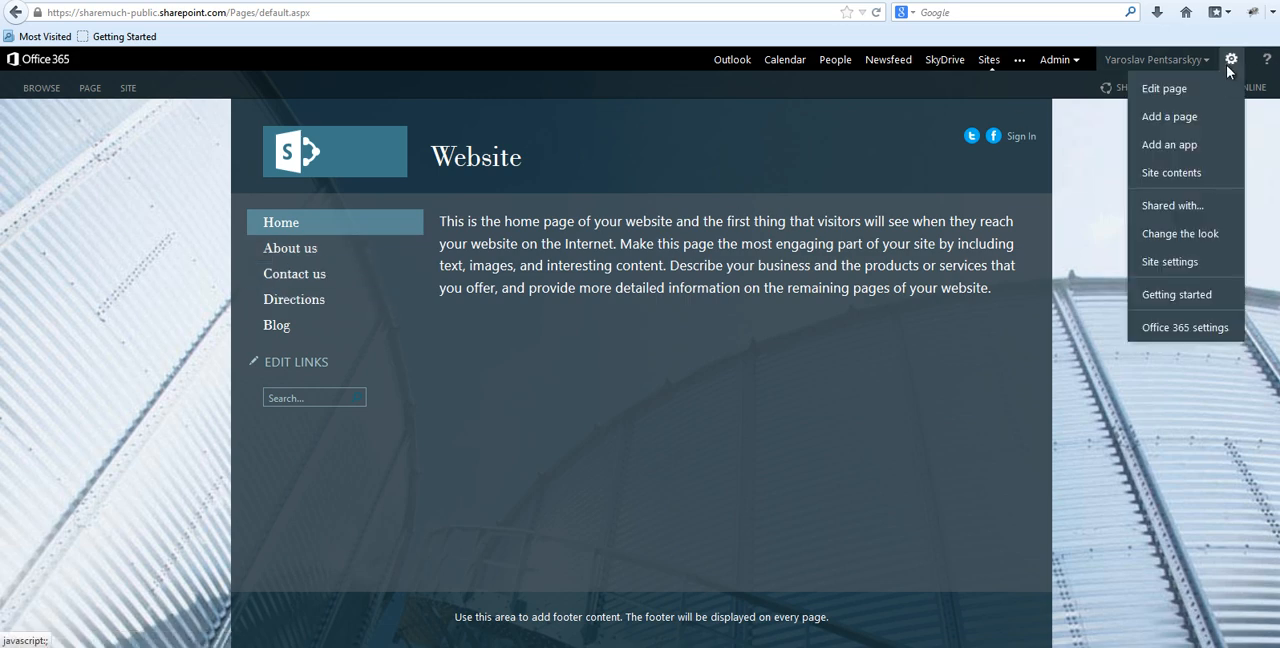
click(1170, 117)
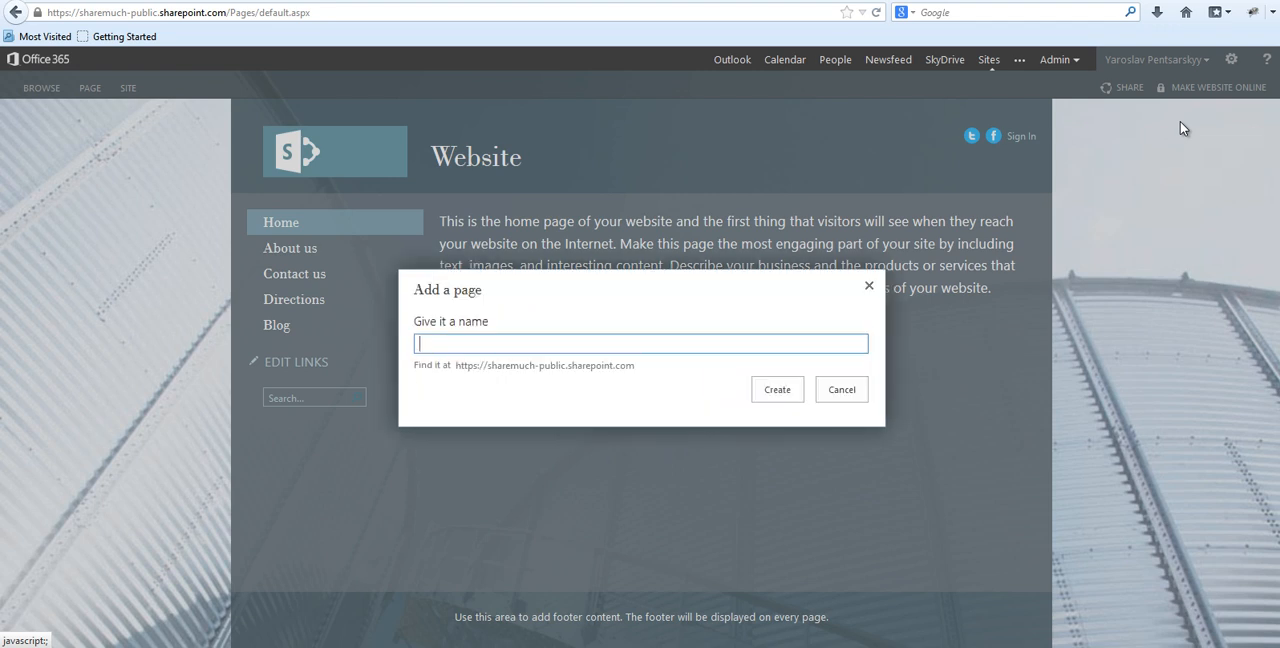
text(Nw)
text(ew Page)
click(766, 400)
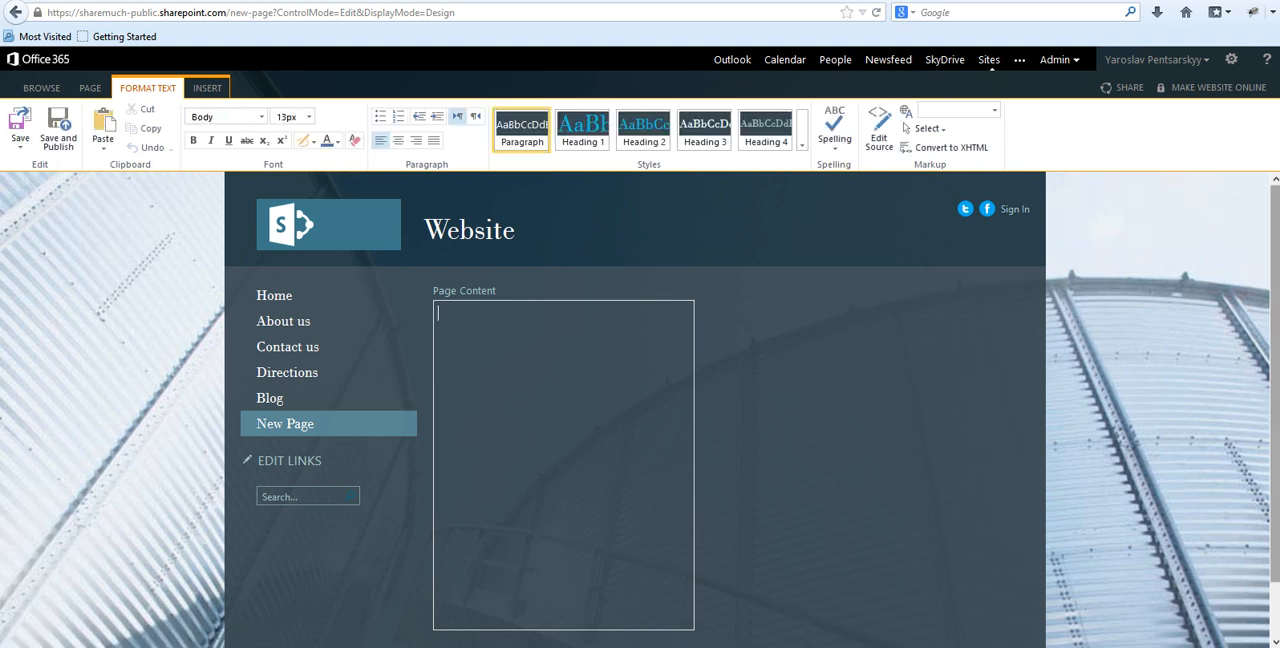
Review the page layouts available for the new page and save the page.
scroll(763, 403, down, 1)
scroll(1248, 288, up, 1)
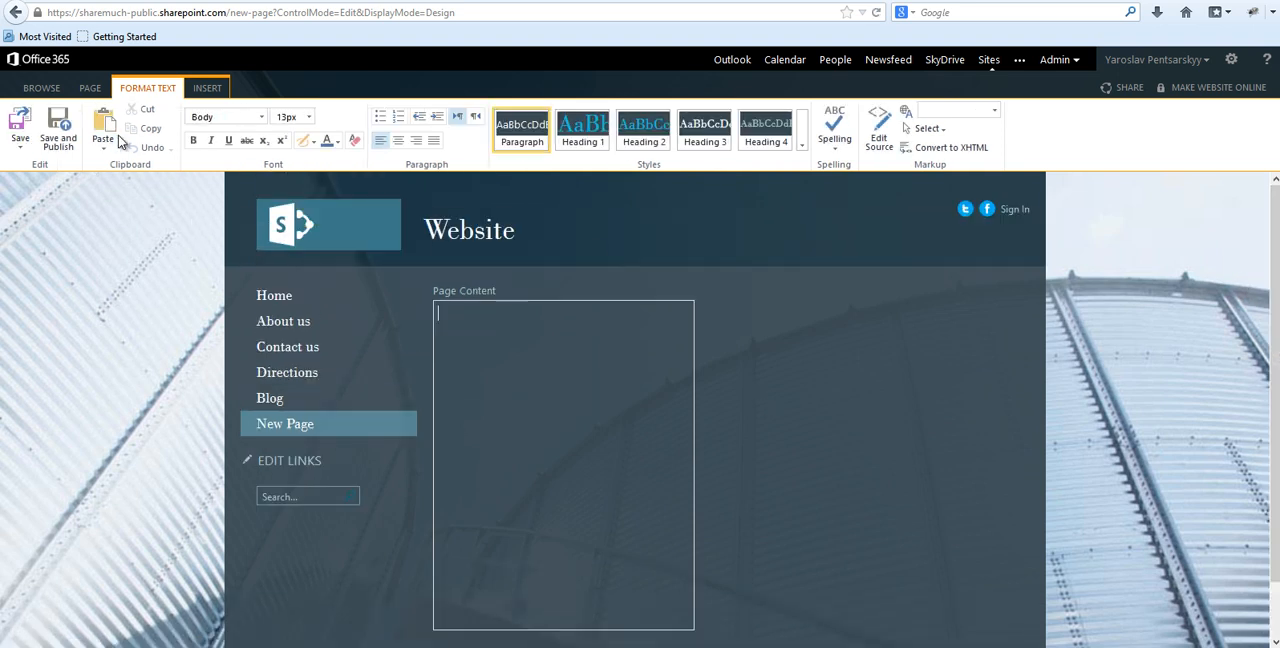
click(90, 88)
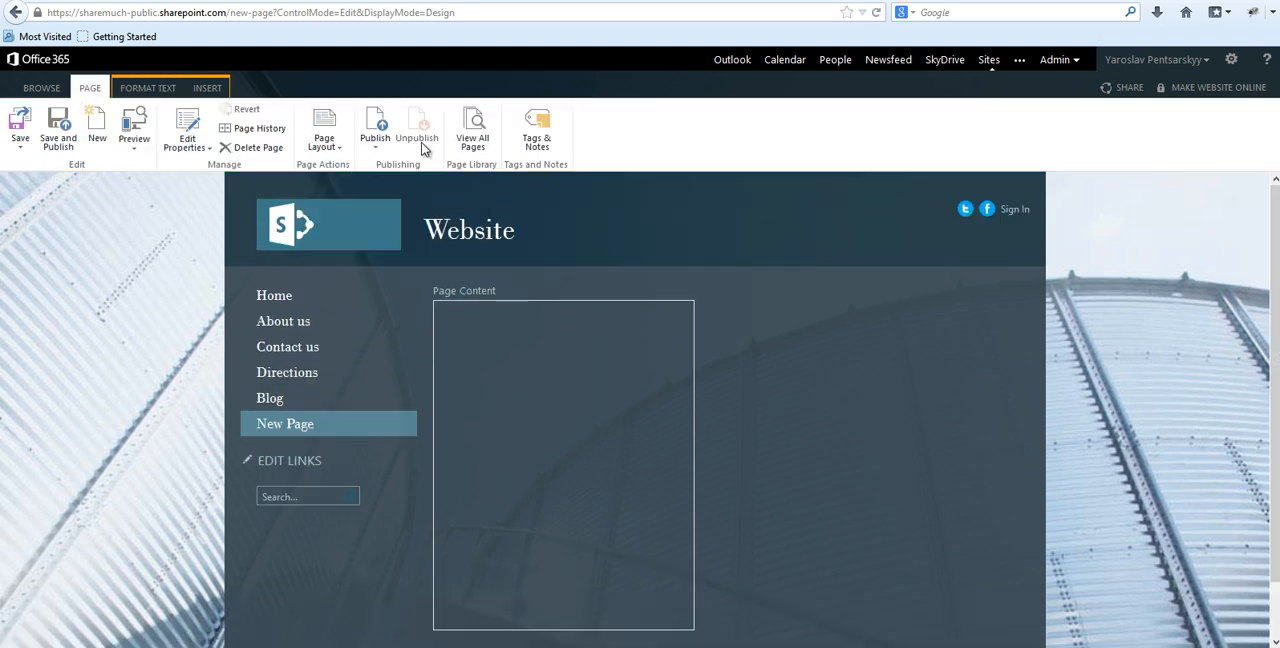
click(326, 142)
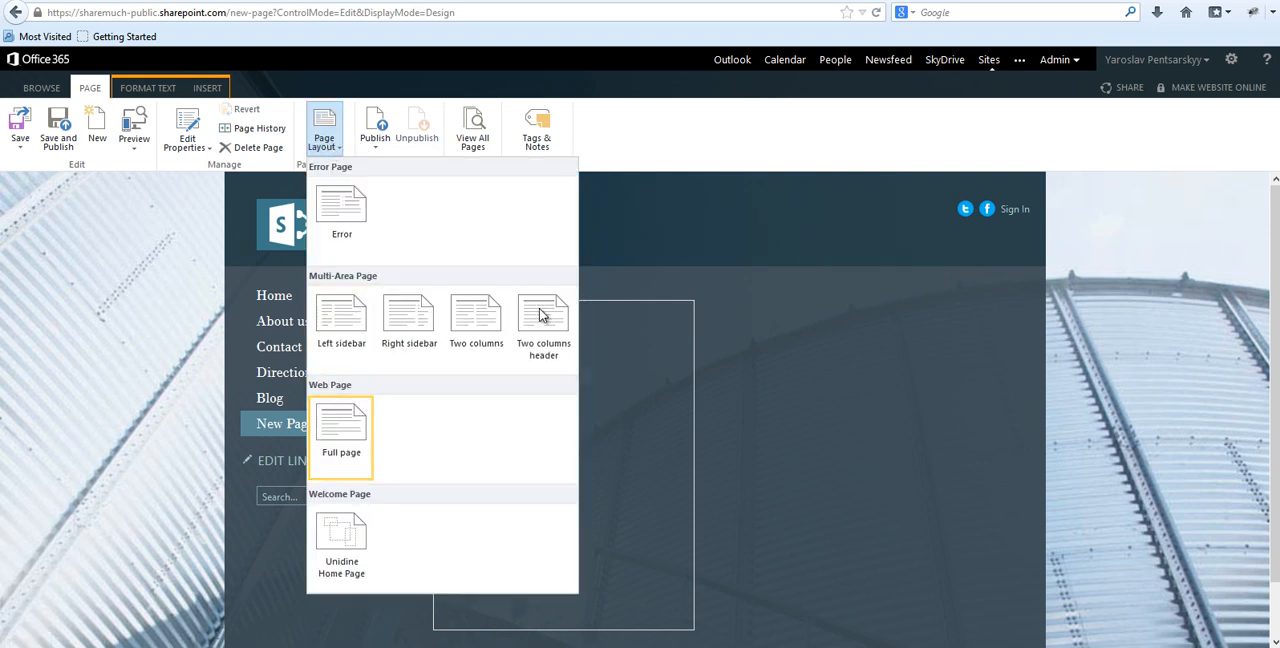
click(760, 357)
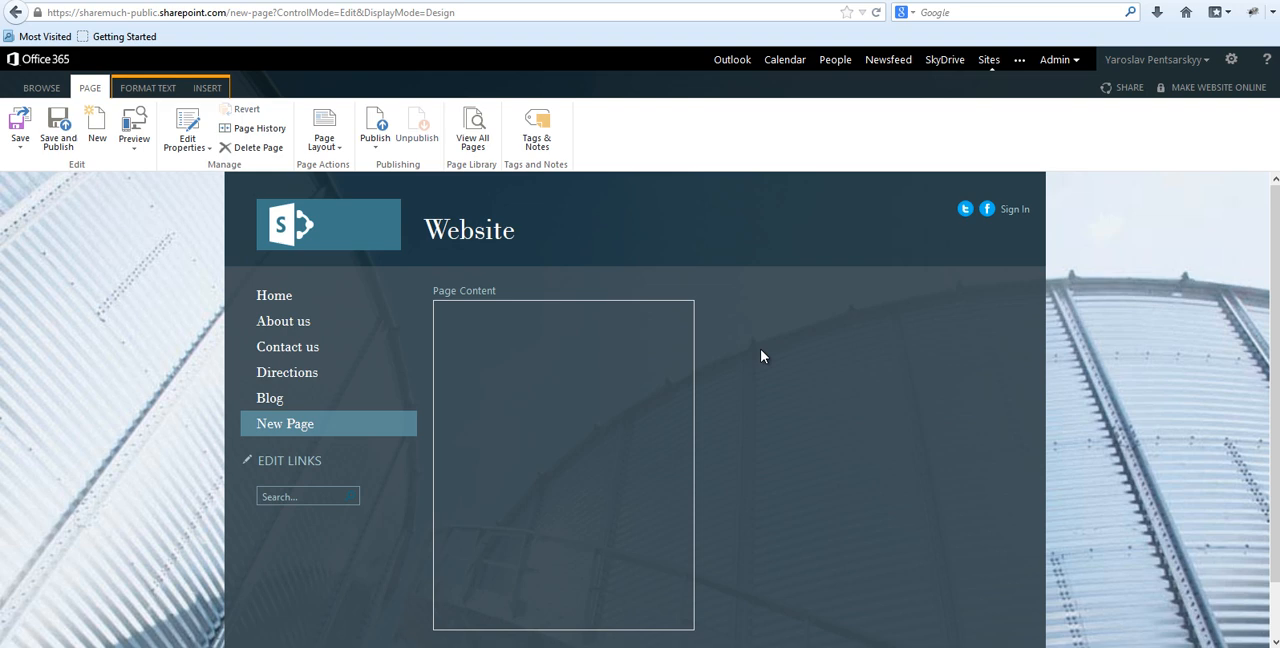
click(21, 130)
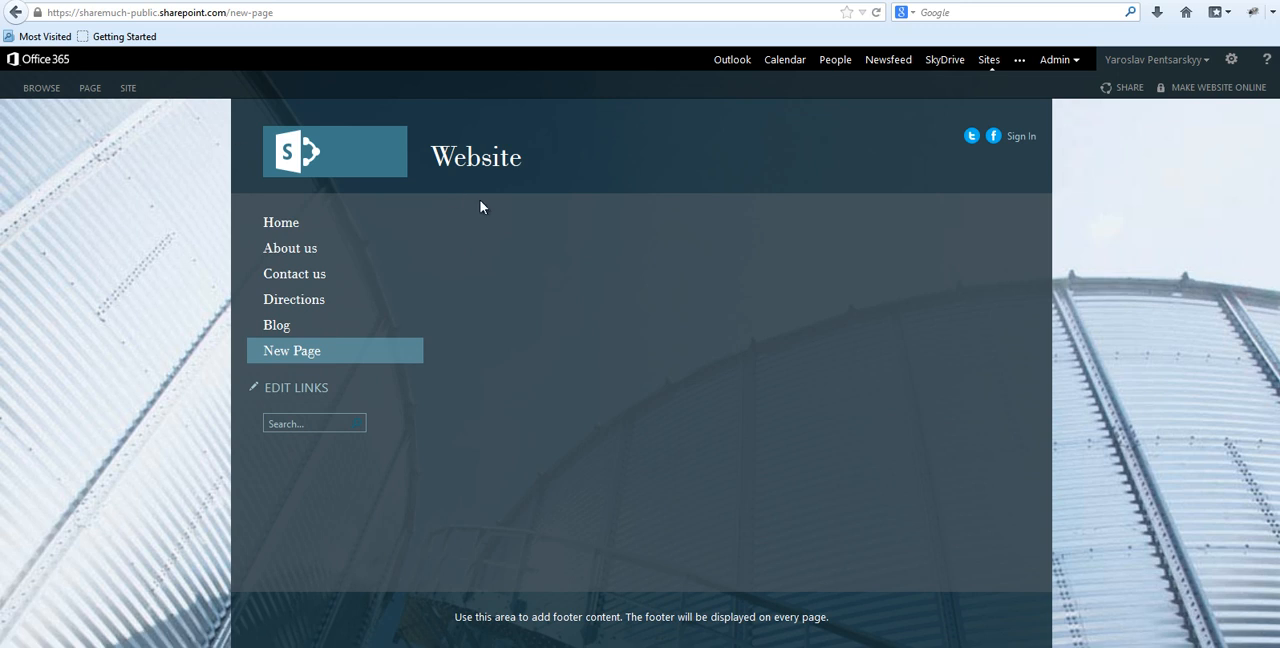
Open the Blog page, go to the site contents and examine the Subsites section.
click(268, 332)
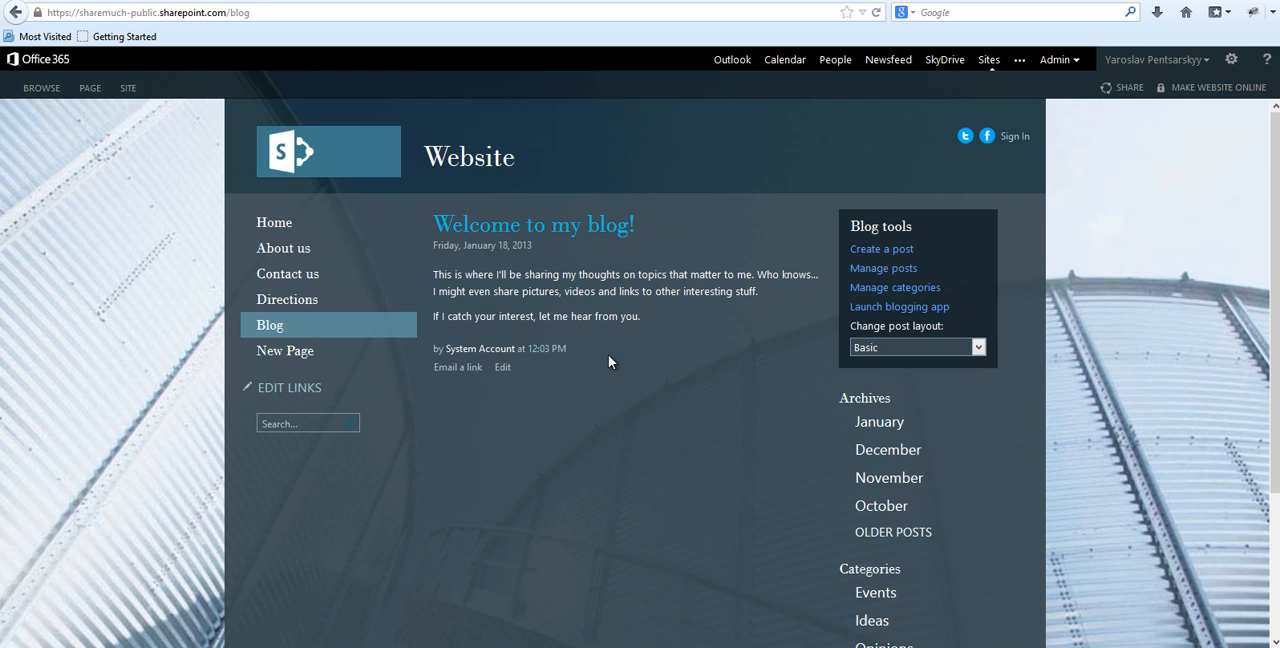
click(1231, 60)
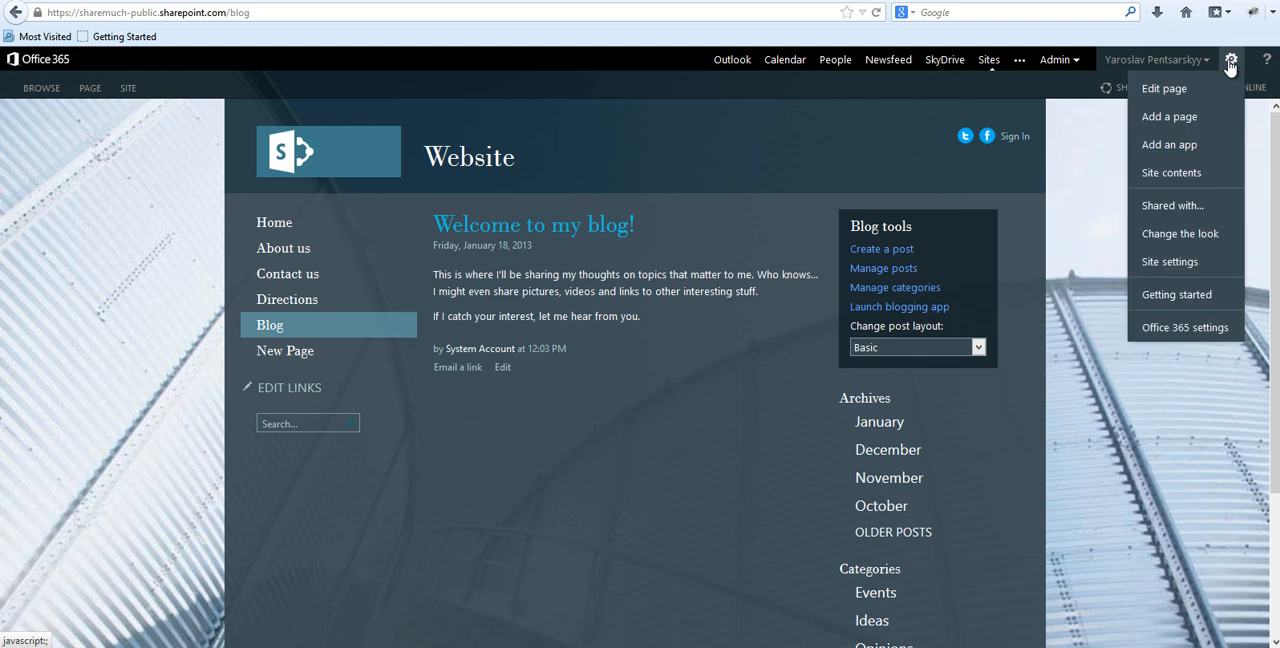
click(1160, 172)
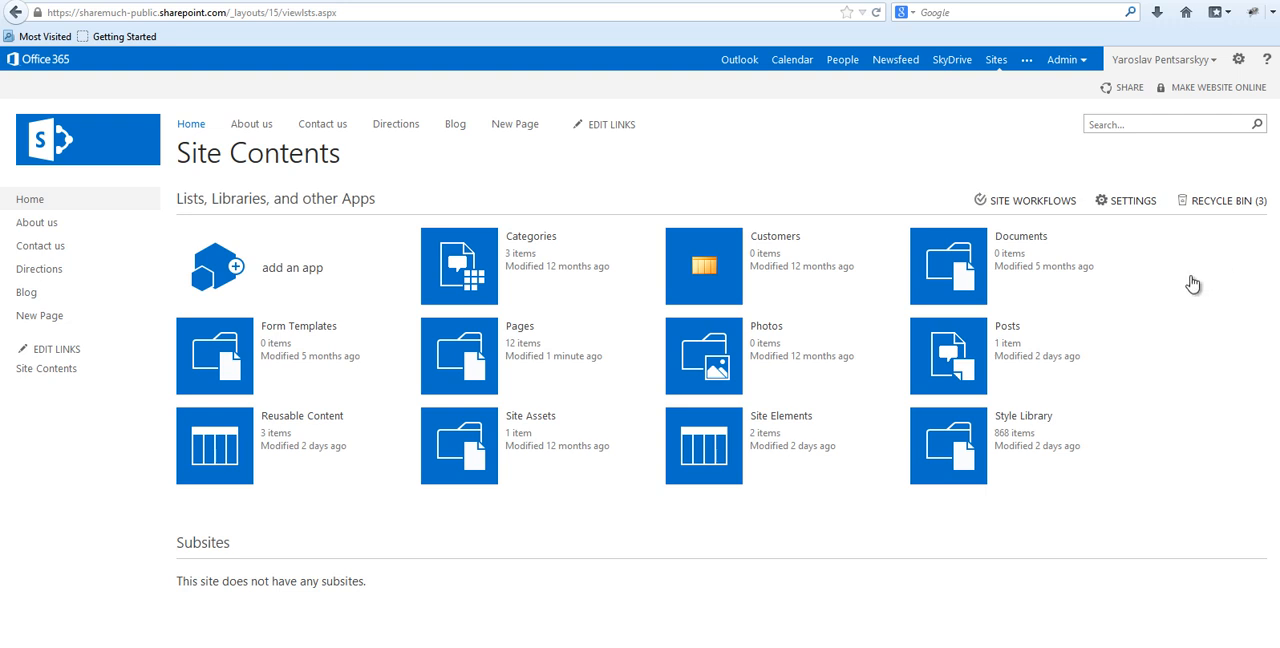
drag(194, 546, 359, 590)
click(360, 590)
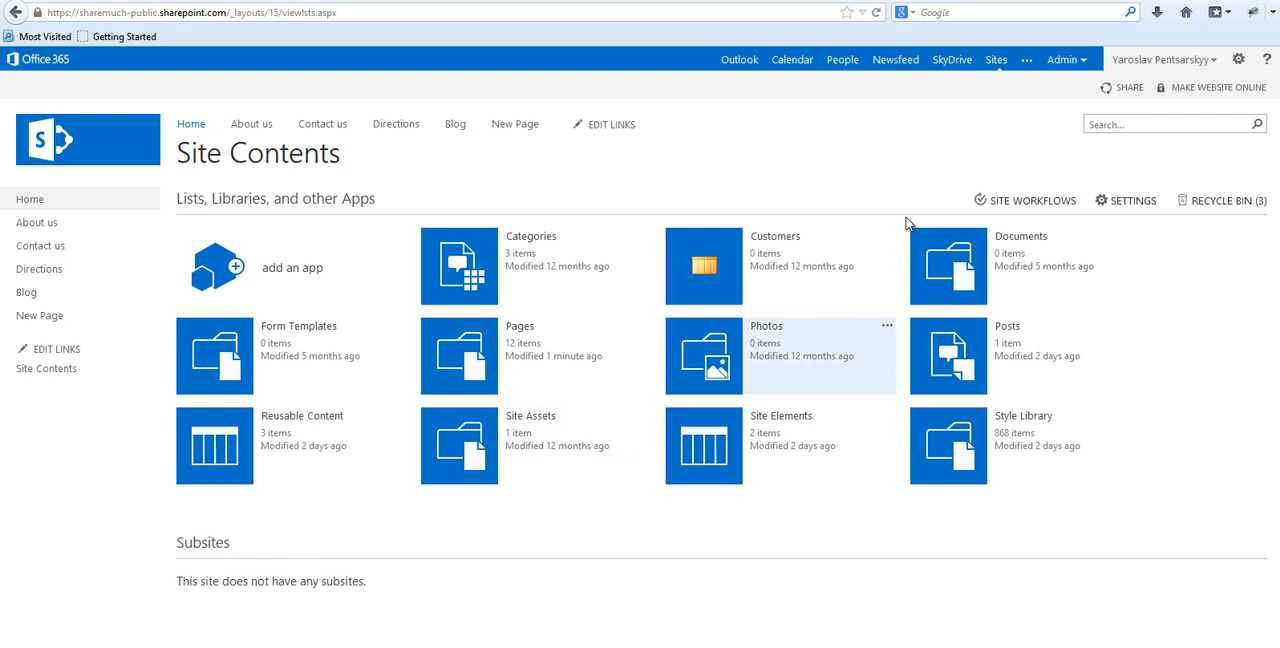
Check the site's settings options for a way to create subsites and return to the Blog page.
click(1238, 59)
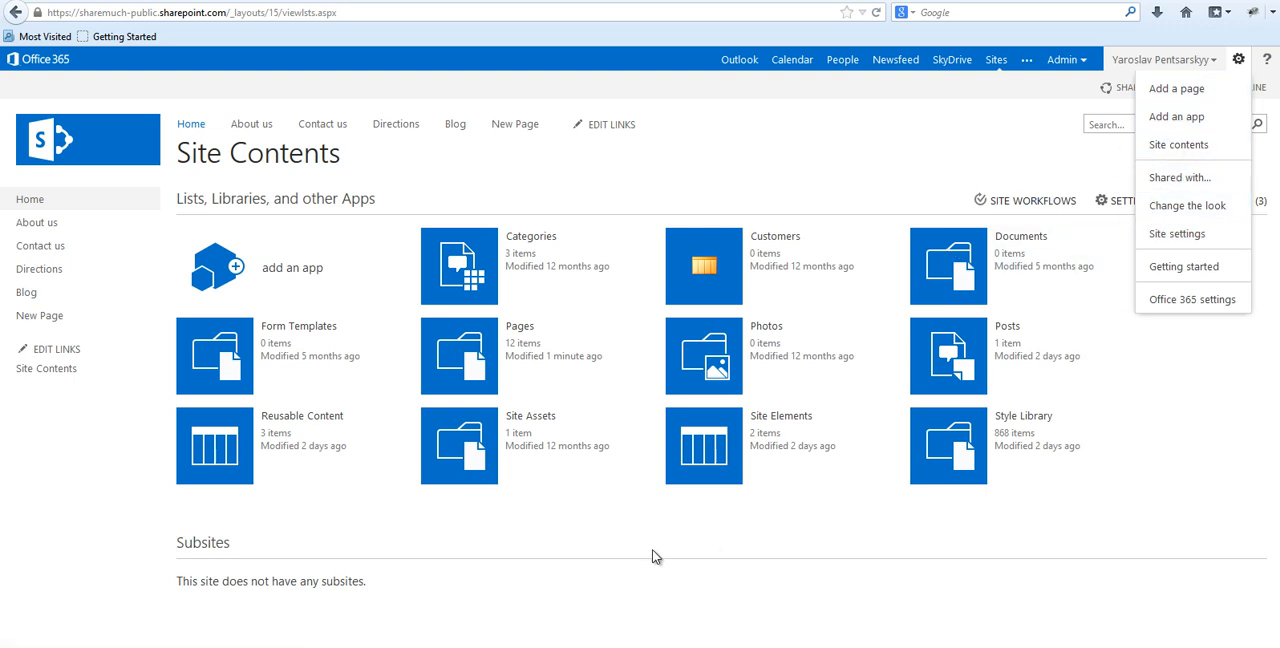
click(61, 301)
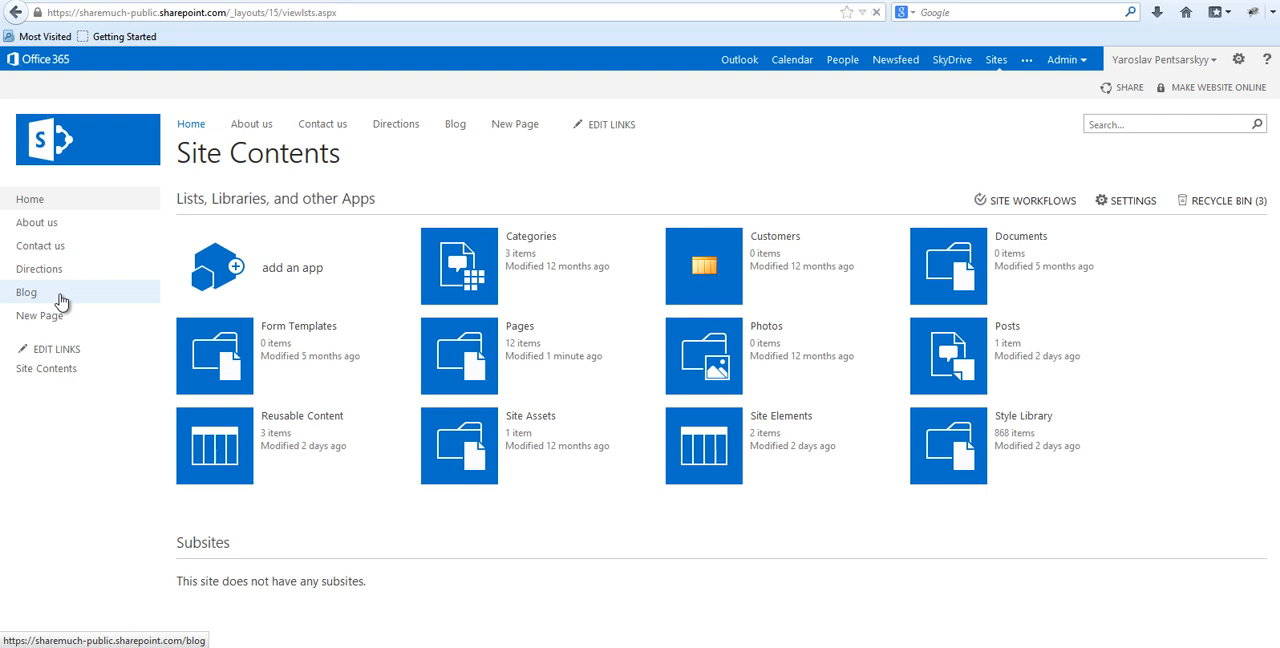
click(61, 301)
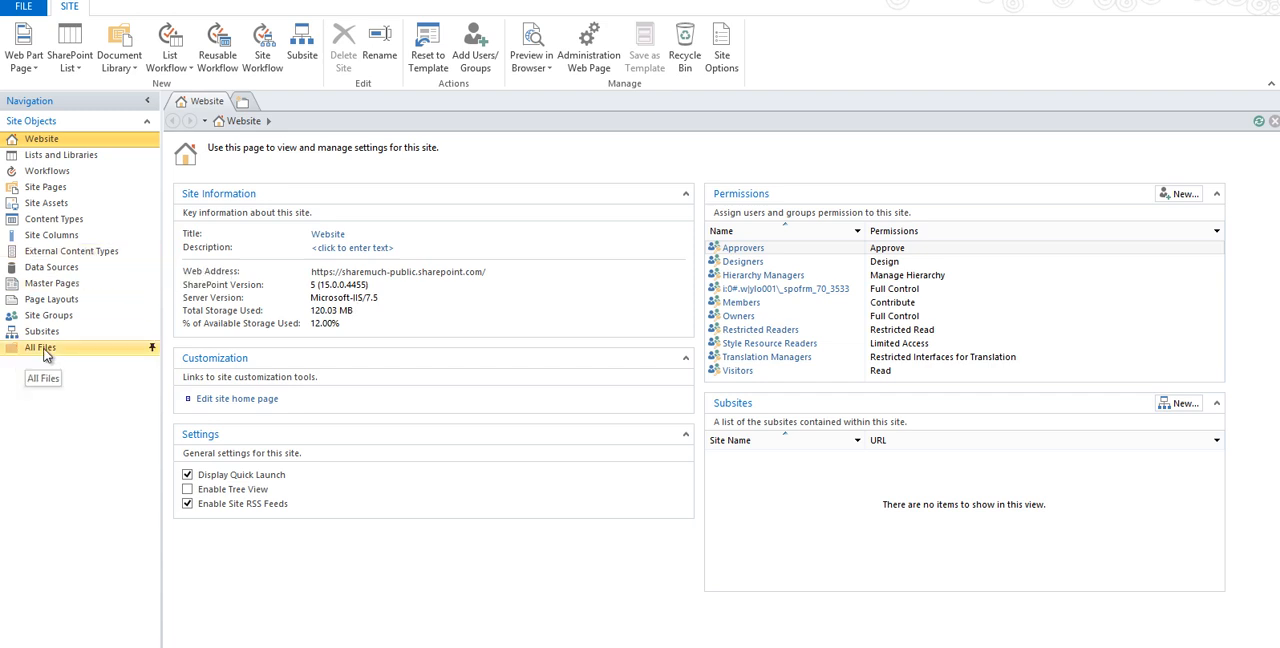
click(44, 350)
click(38, 333)
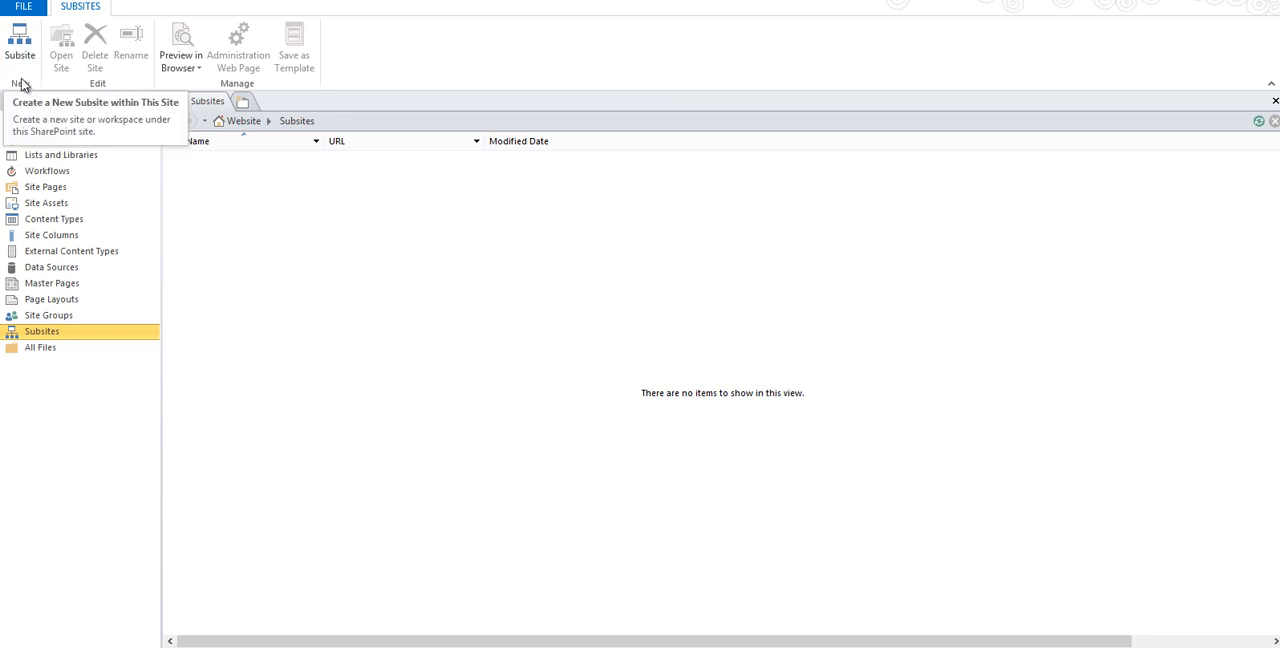
click(15, 48)
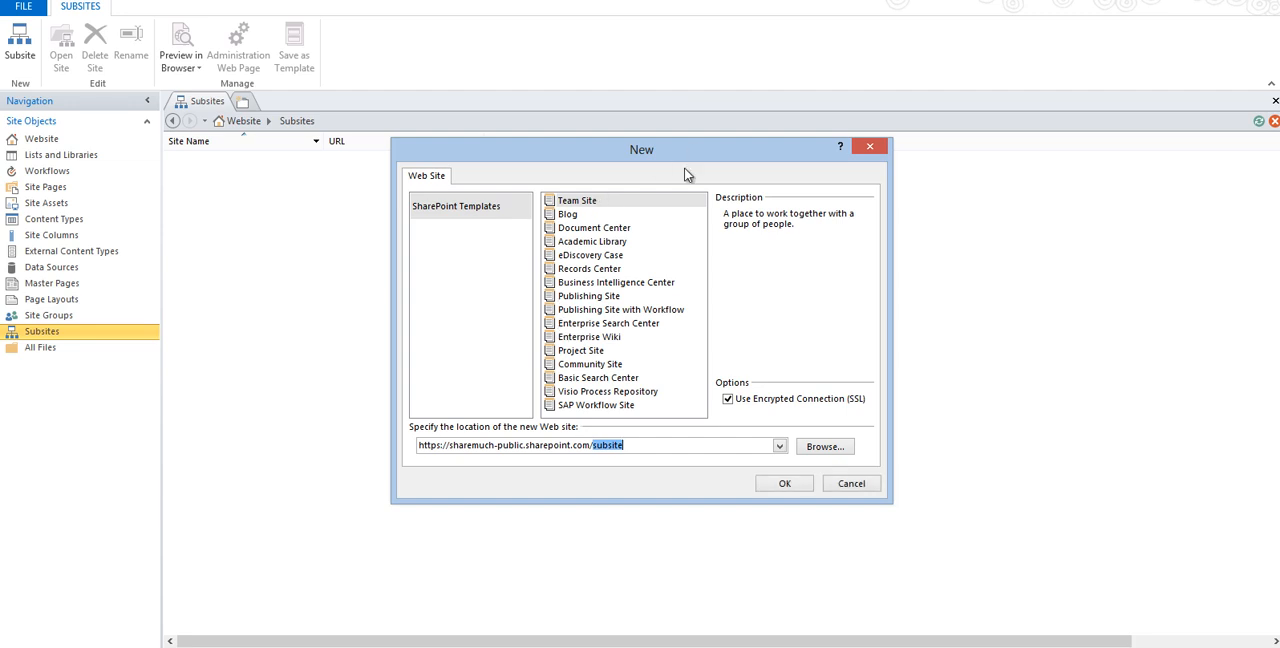
click(583, 325)
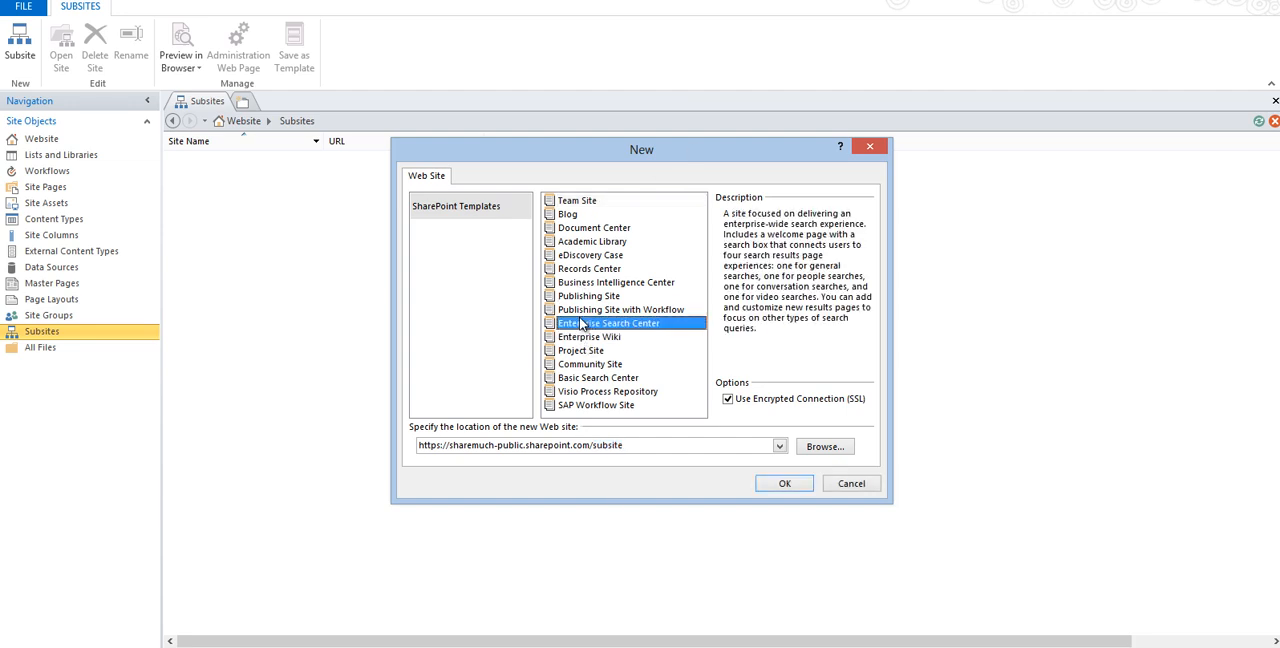
click(574, 202)
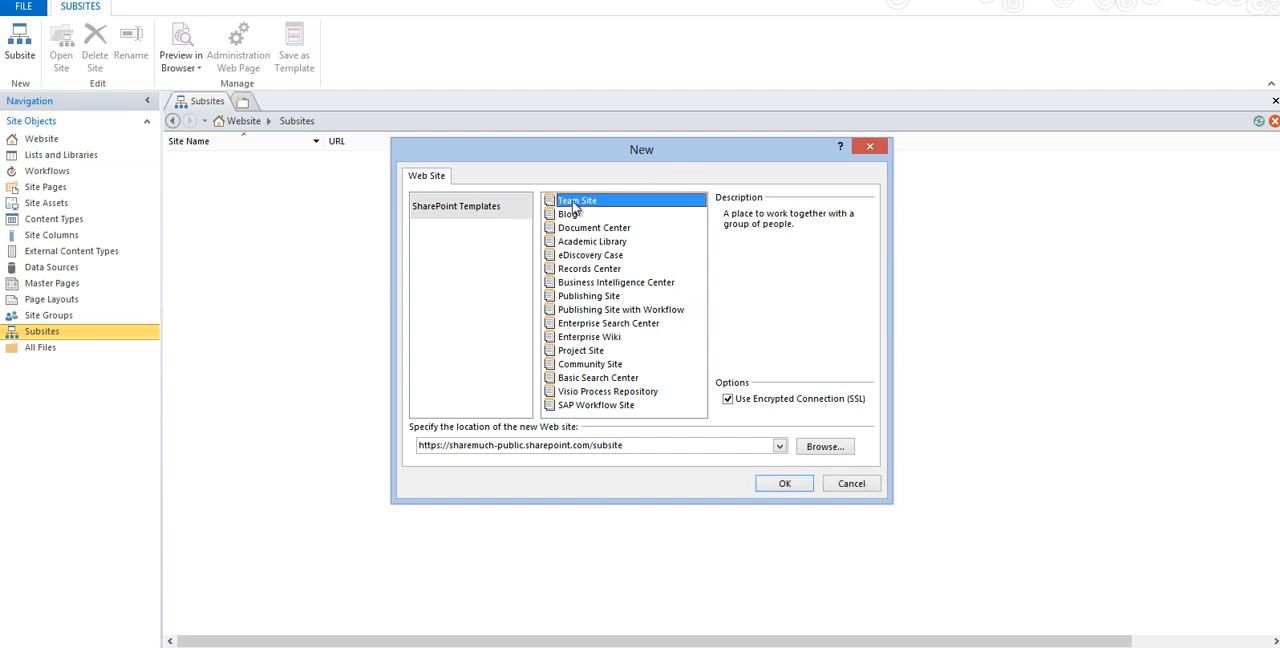
click(633, 443)
click(639, 445)
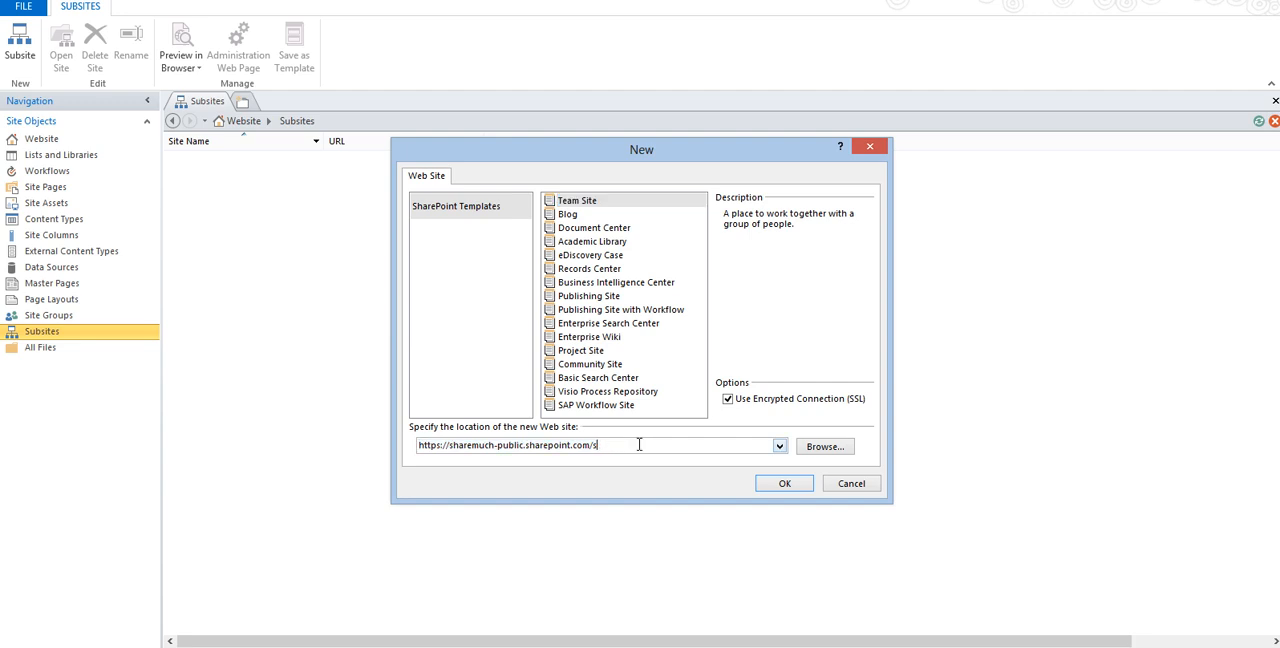
text(twea)
text(m)
click(786, 488)
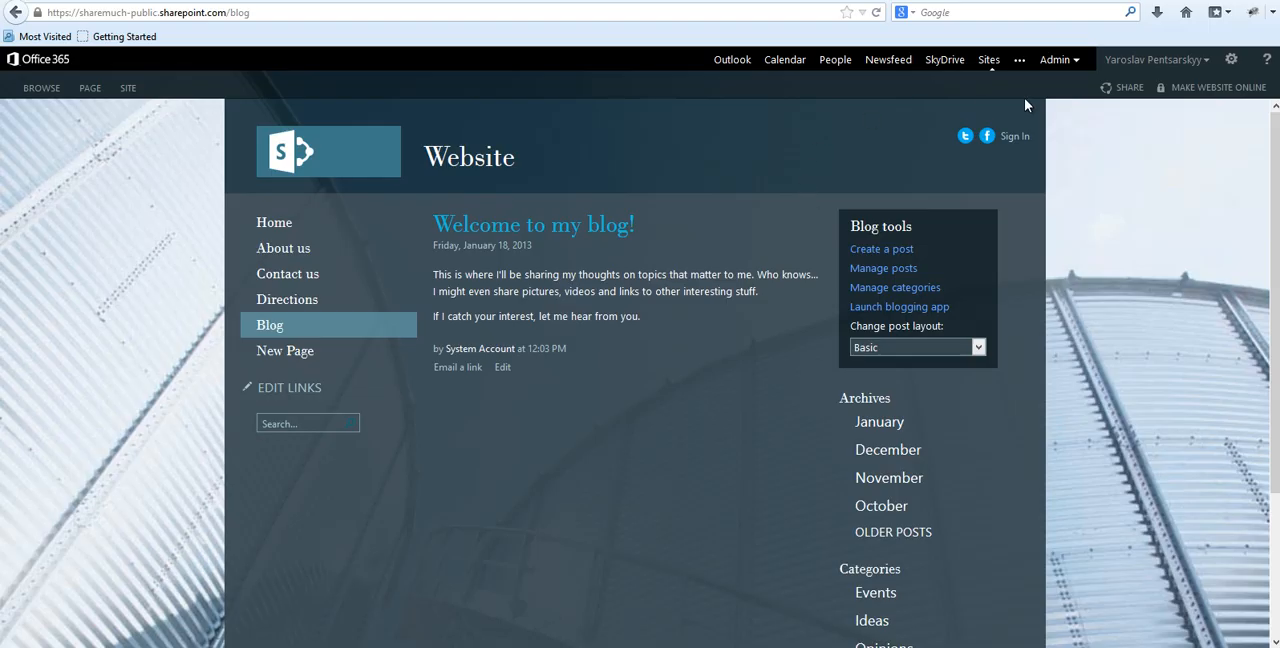
In the browser, reload the Blog page and open the Team Site subsite from the site contents.
click(876, 14)
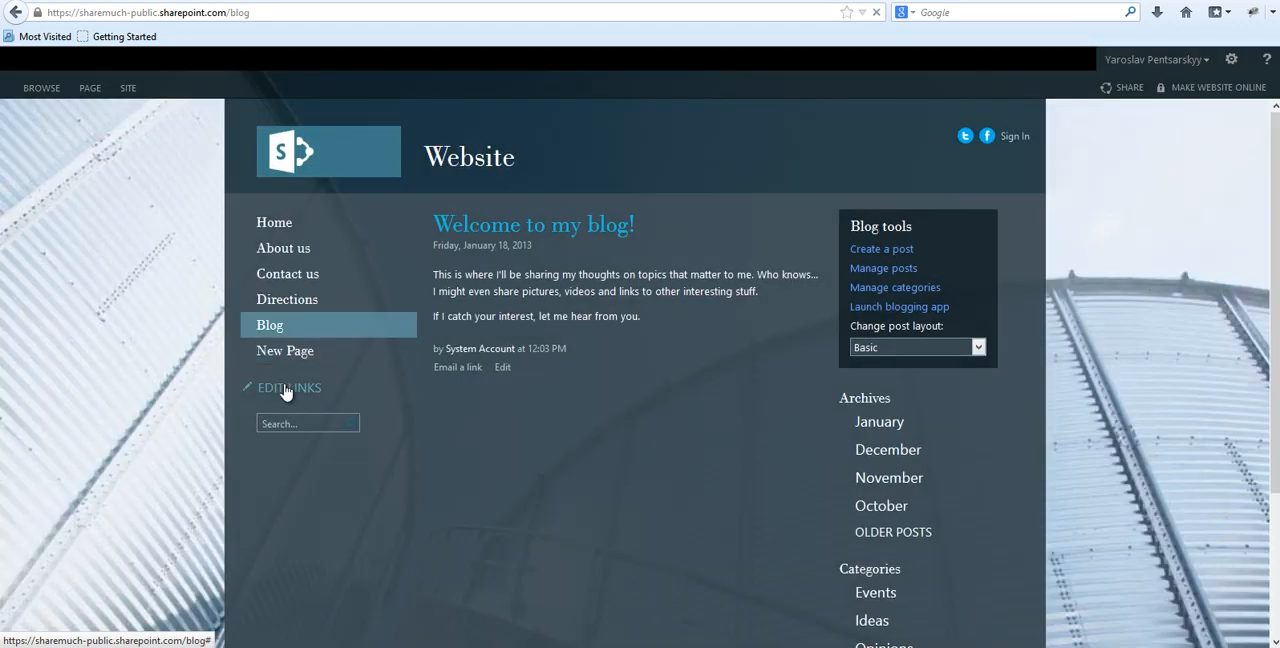
click(1236, 63)
click(1167, 177)
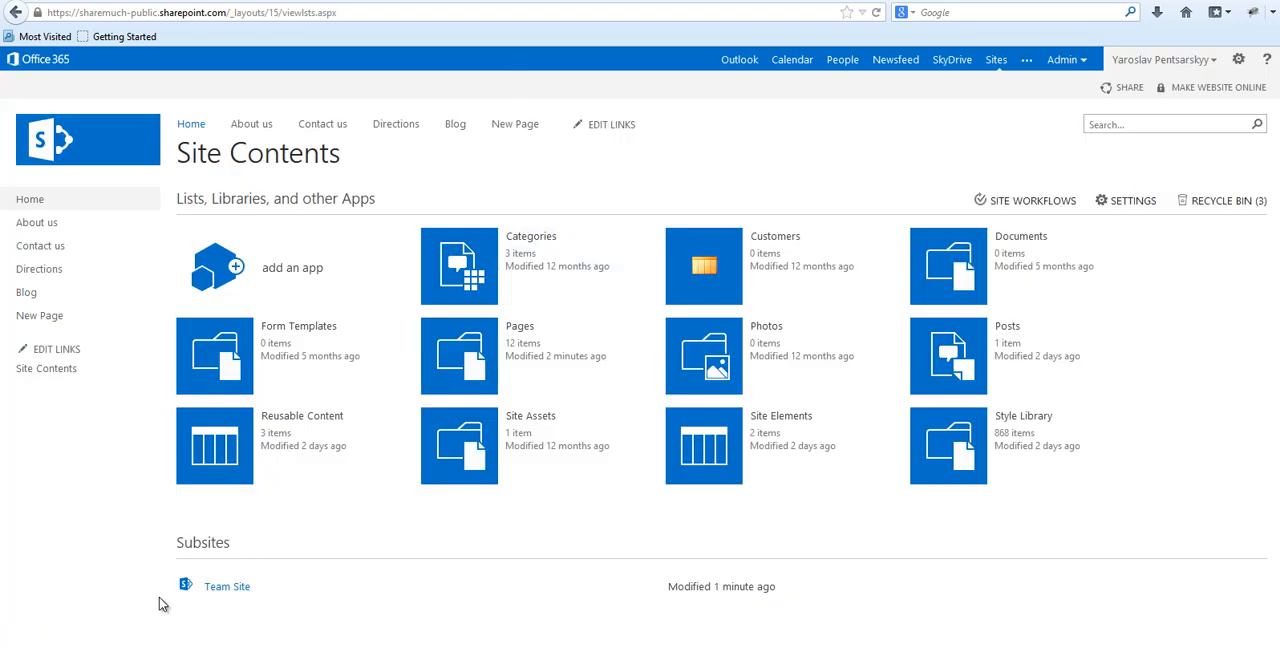
click(226, 588)
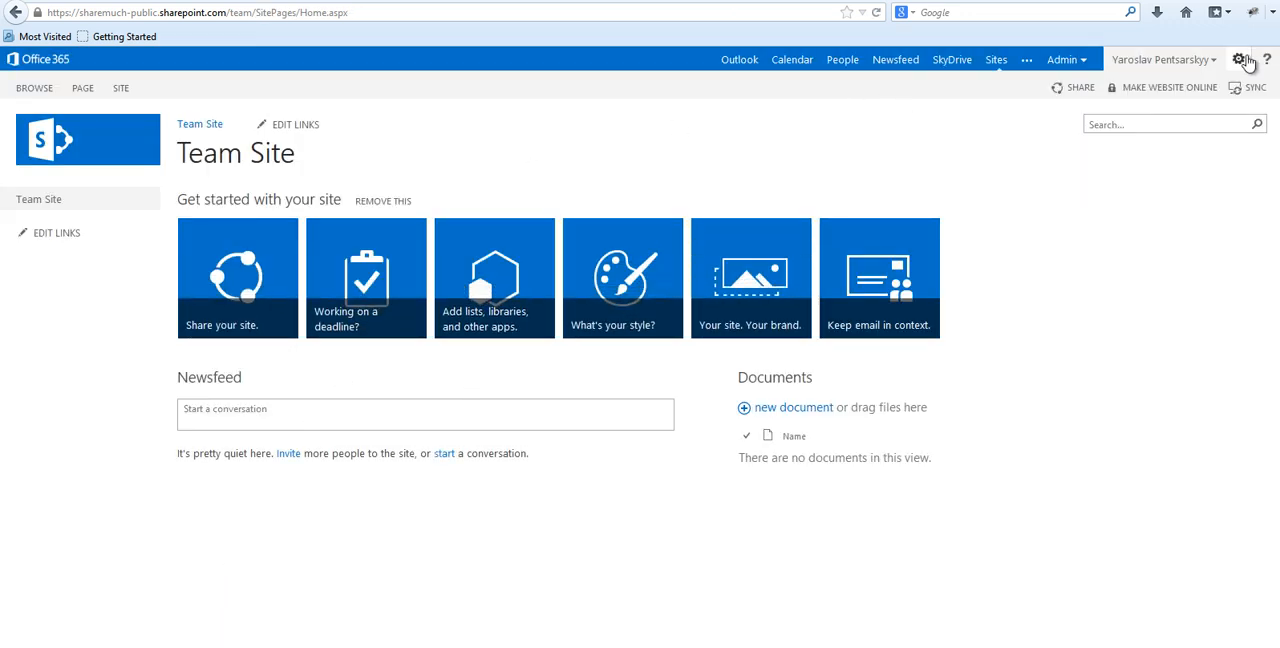
Open the Team Site's site settings and reload the page with the Source query removed from its address.
click(1238, 59)
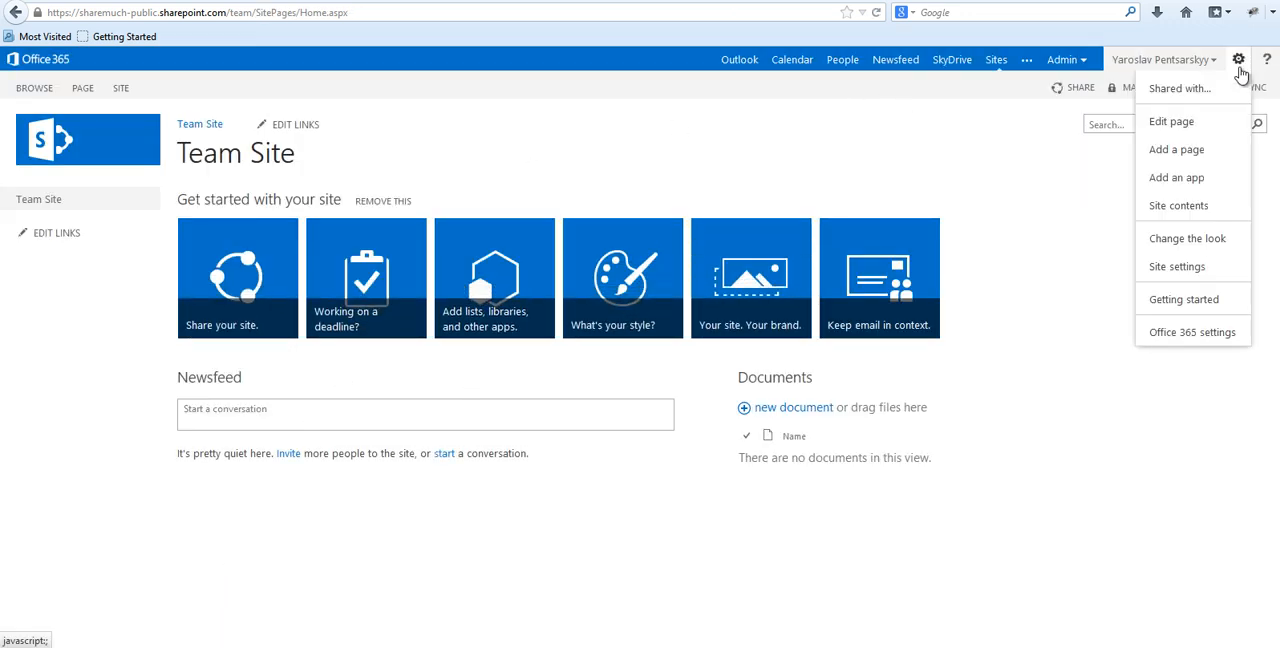
click(1180, 272)
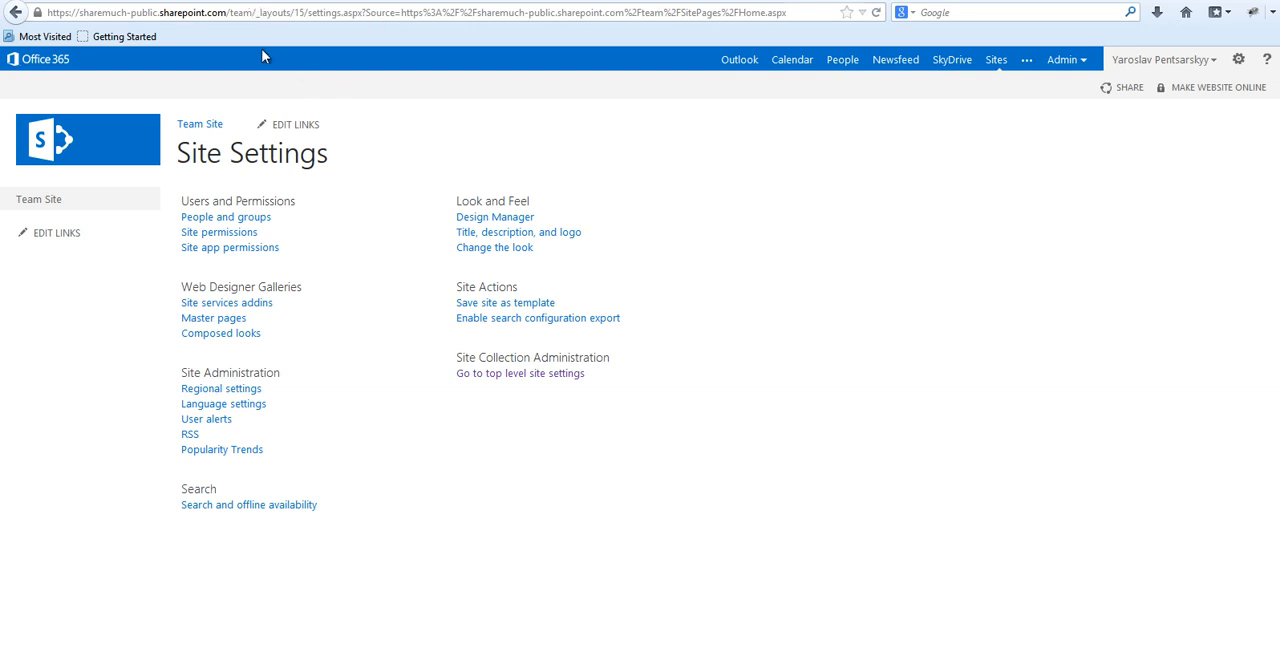
click(242, 14)
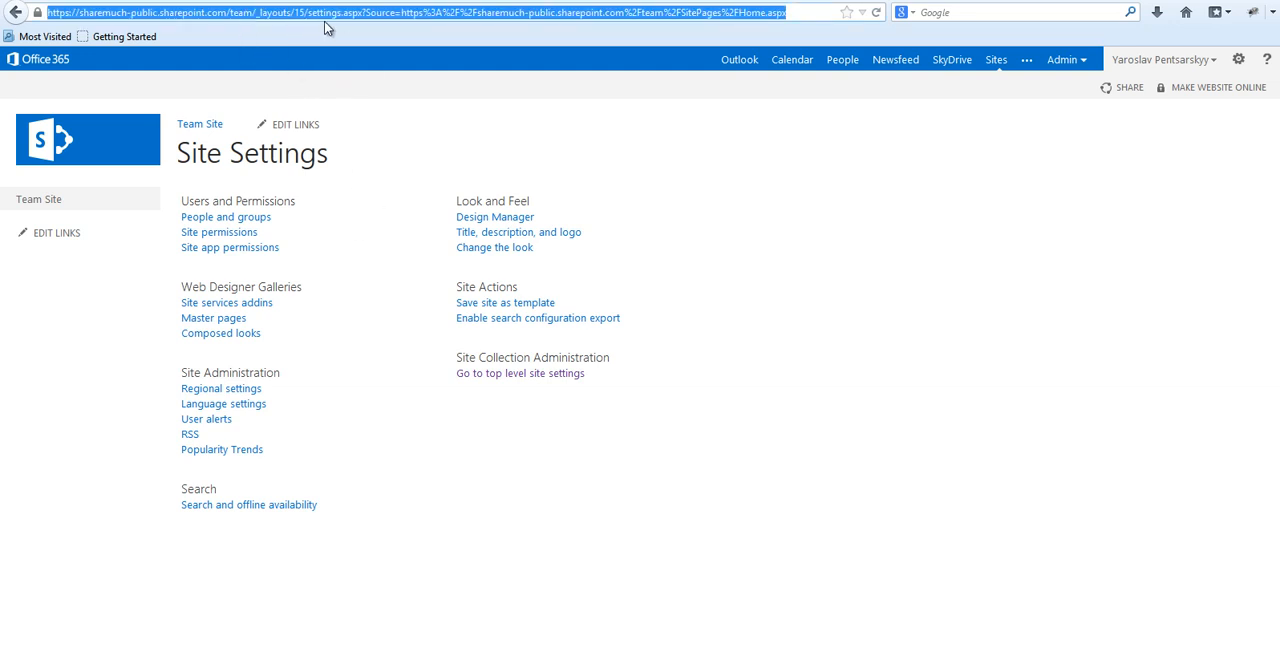
click(369, 13)
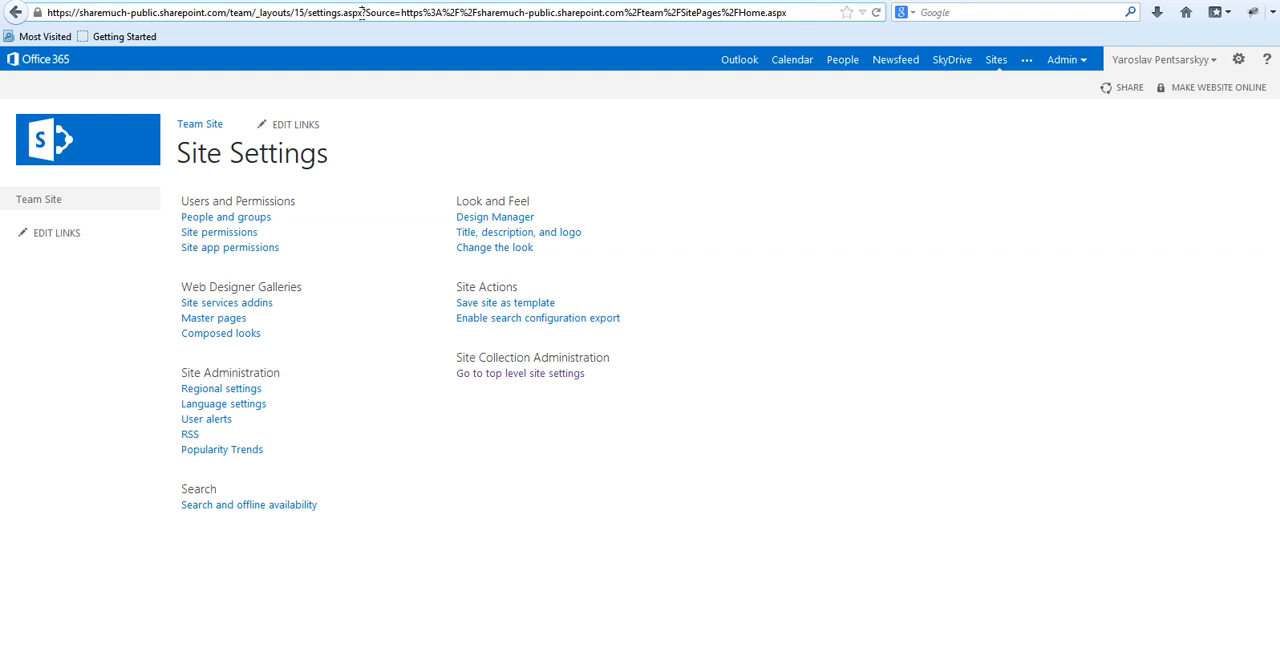
key(shift+End)
key(Delete)
key(BackSpace)
key(Return)
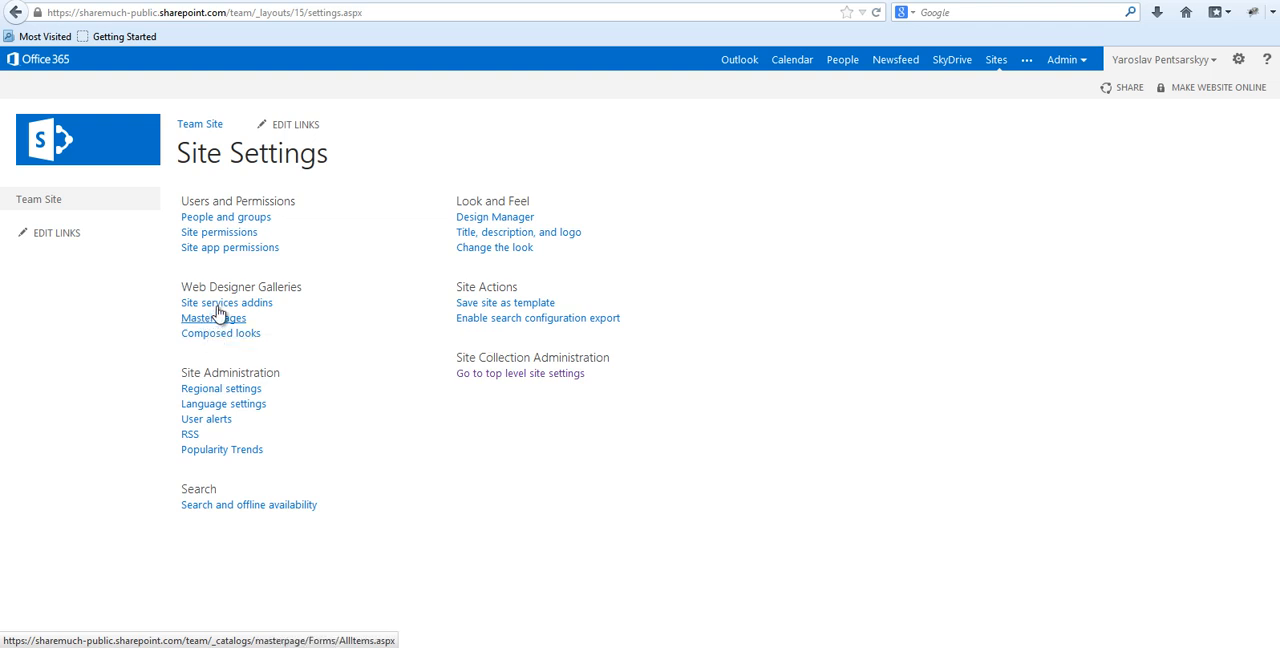
Remove the team segment from the address to load the top-level site's settings page.
click(232, 13)
click(232, 13)
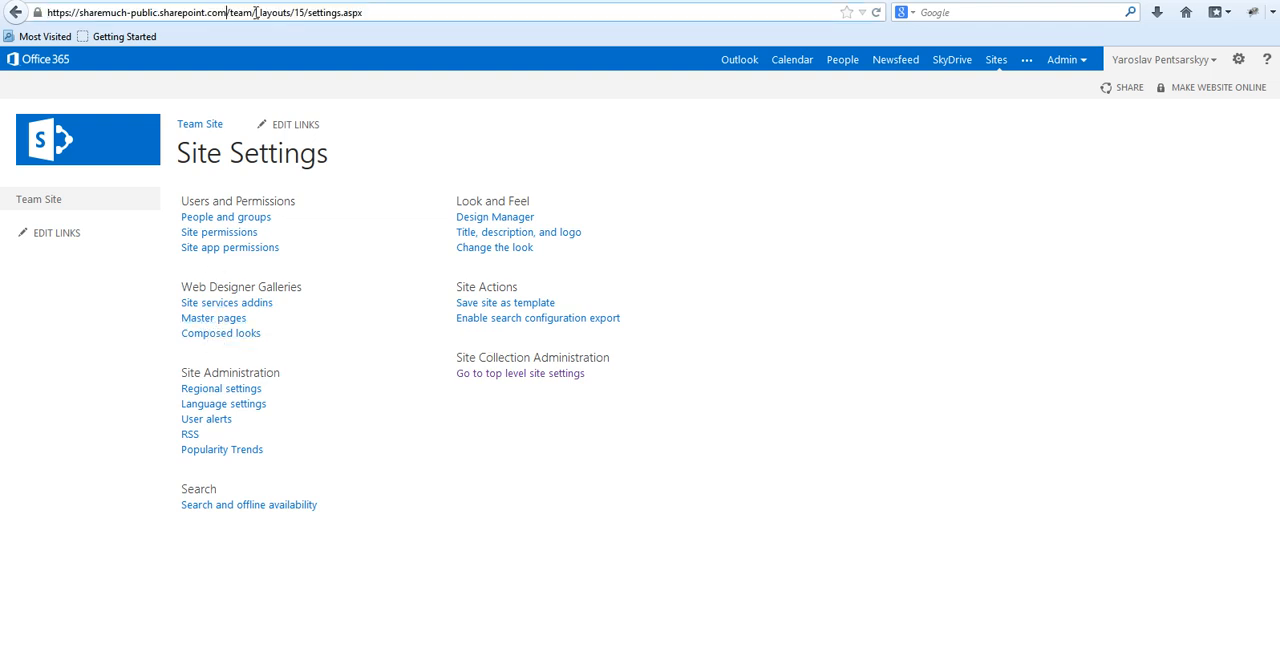
key(ctrl+shift+Right)
key(BackSpace)
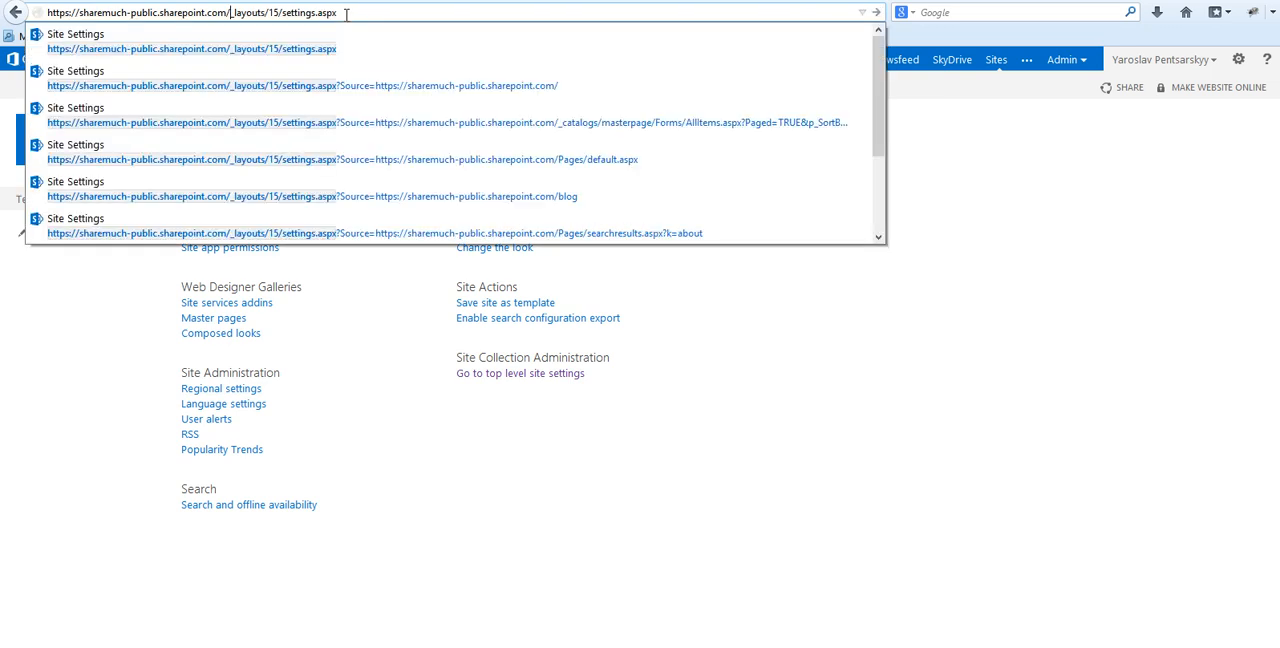
key(Return)
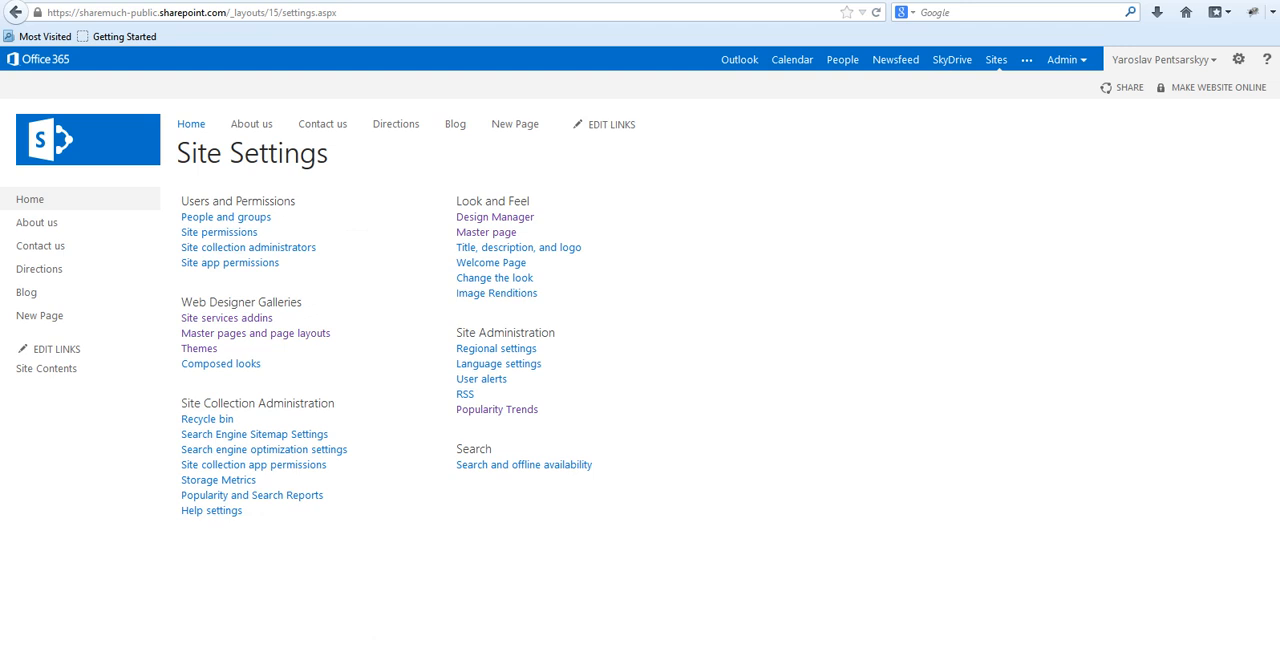
Switch to the Team Site's SharePoint Designer window and maximize it.
click(366, 628)
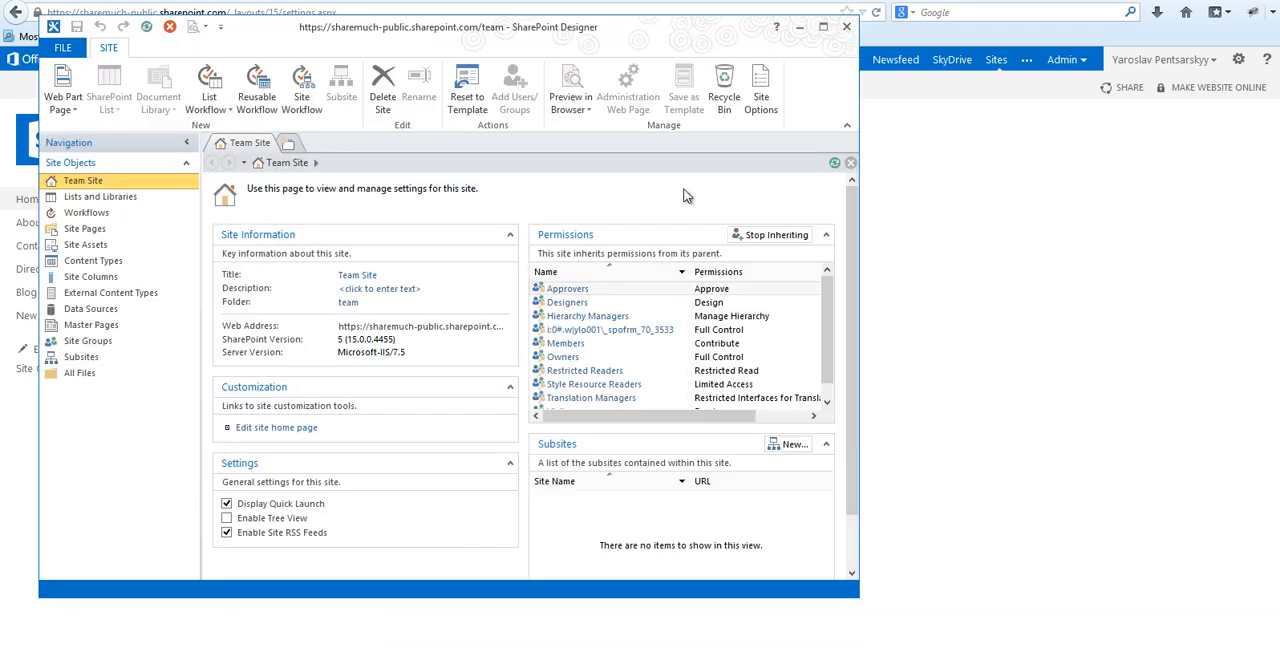
double_click(605, 33)
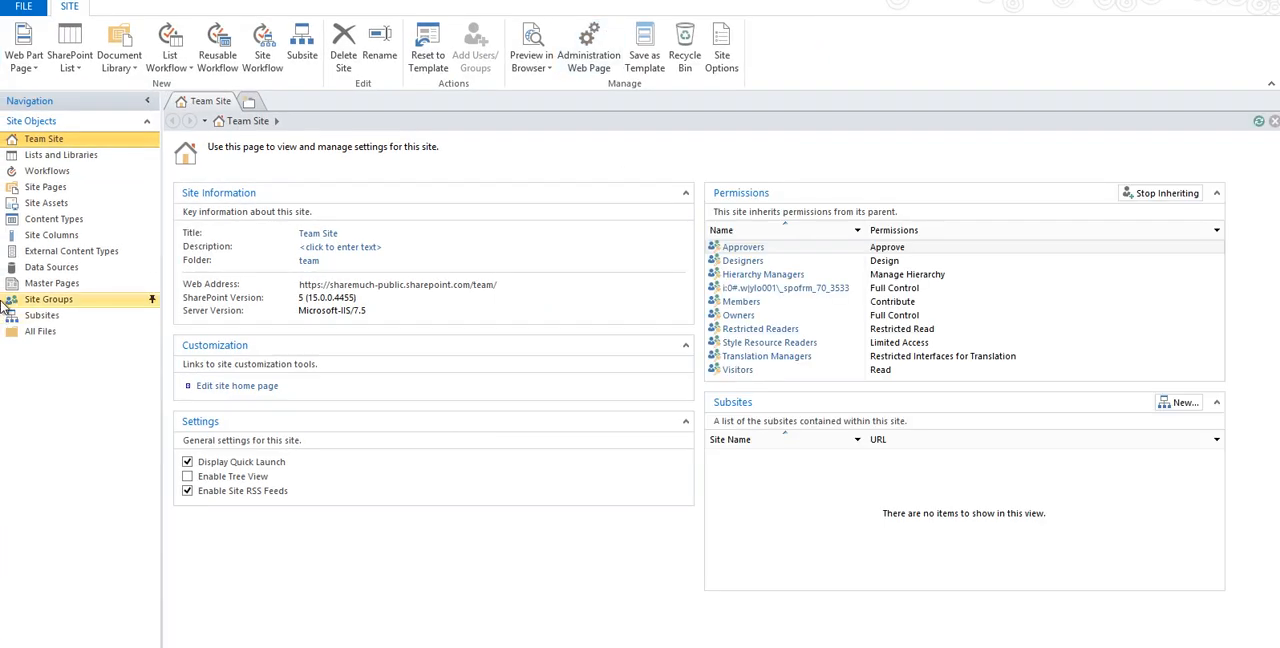
View the master pages of the Team Site, and list the top-level Website's master pages down to the last file.
click(70, 287)
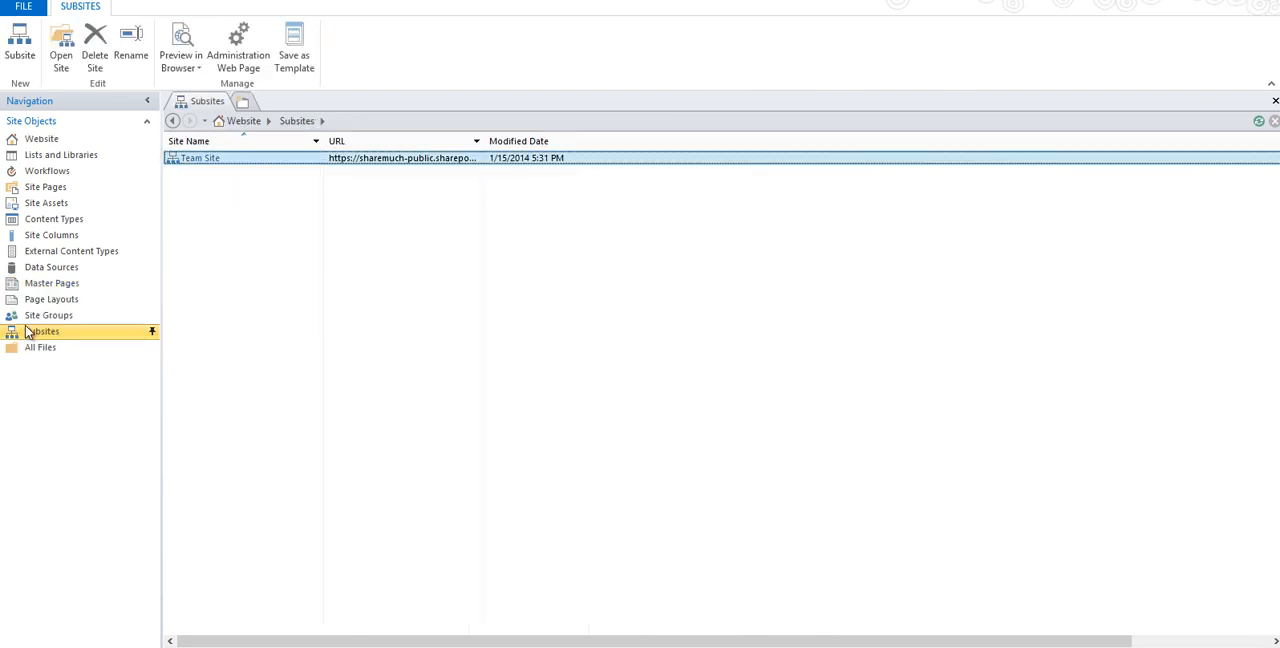
click(45, 285)
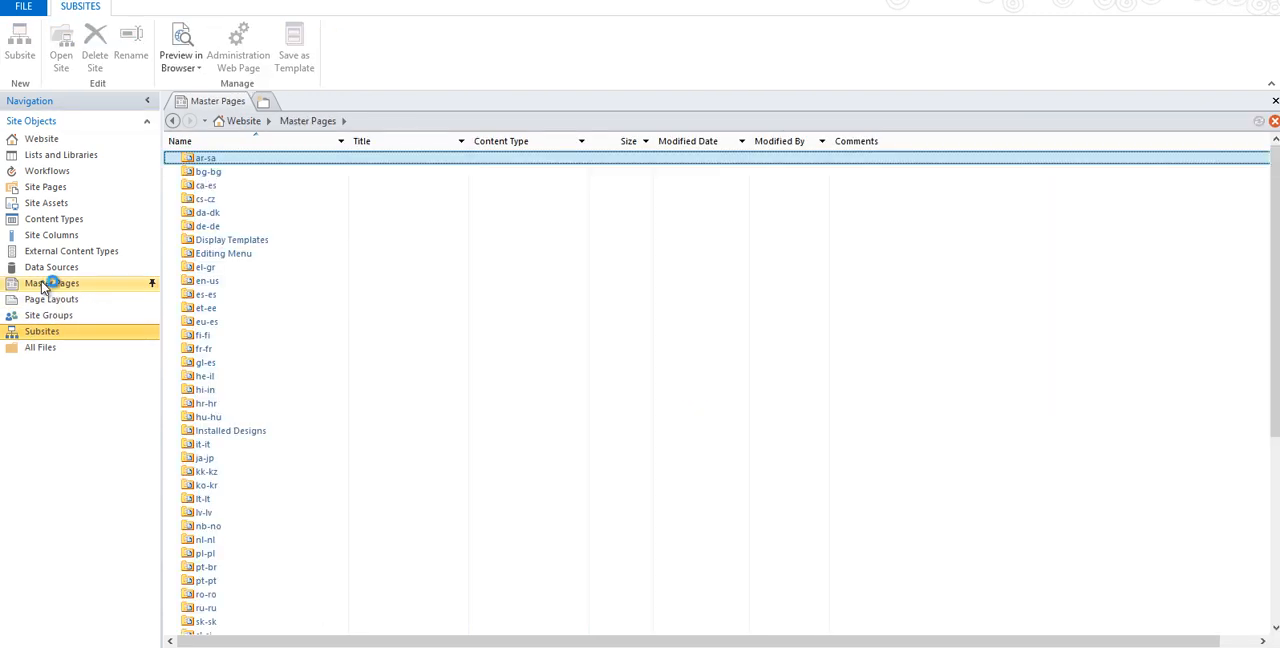
key(End)
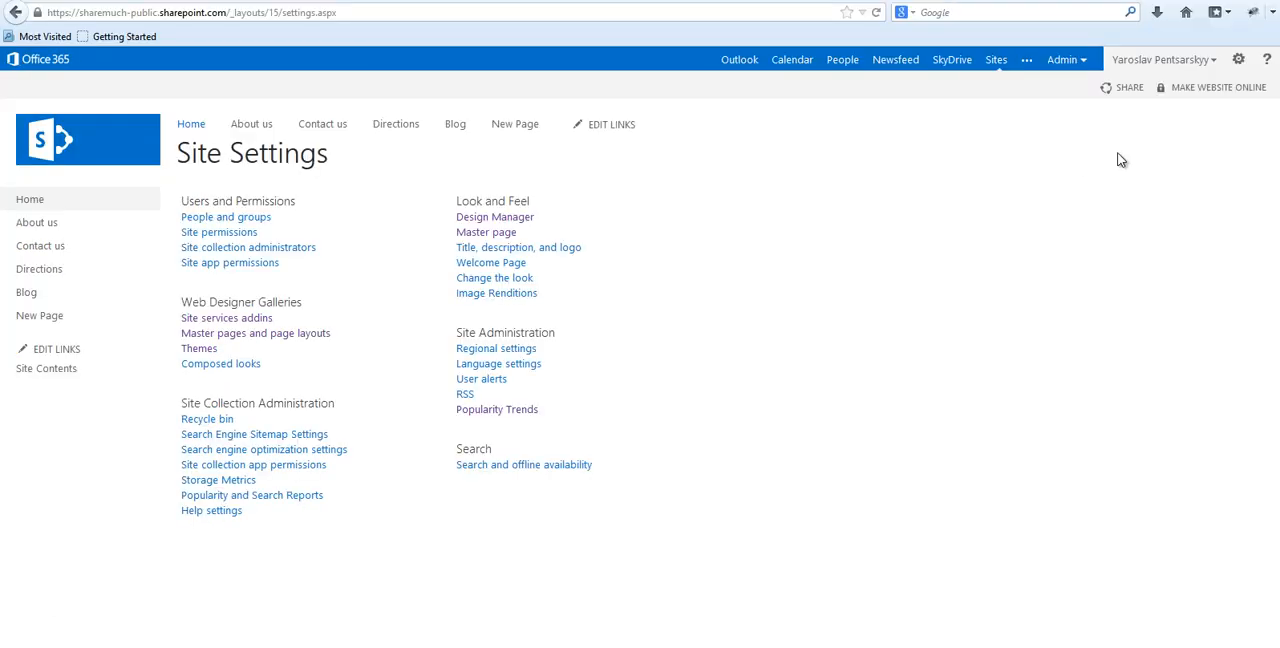
In the browser, open the top-level site's master page settings and return to the Master Pages list in SharePoint Designer.
click(499, 238)
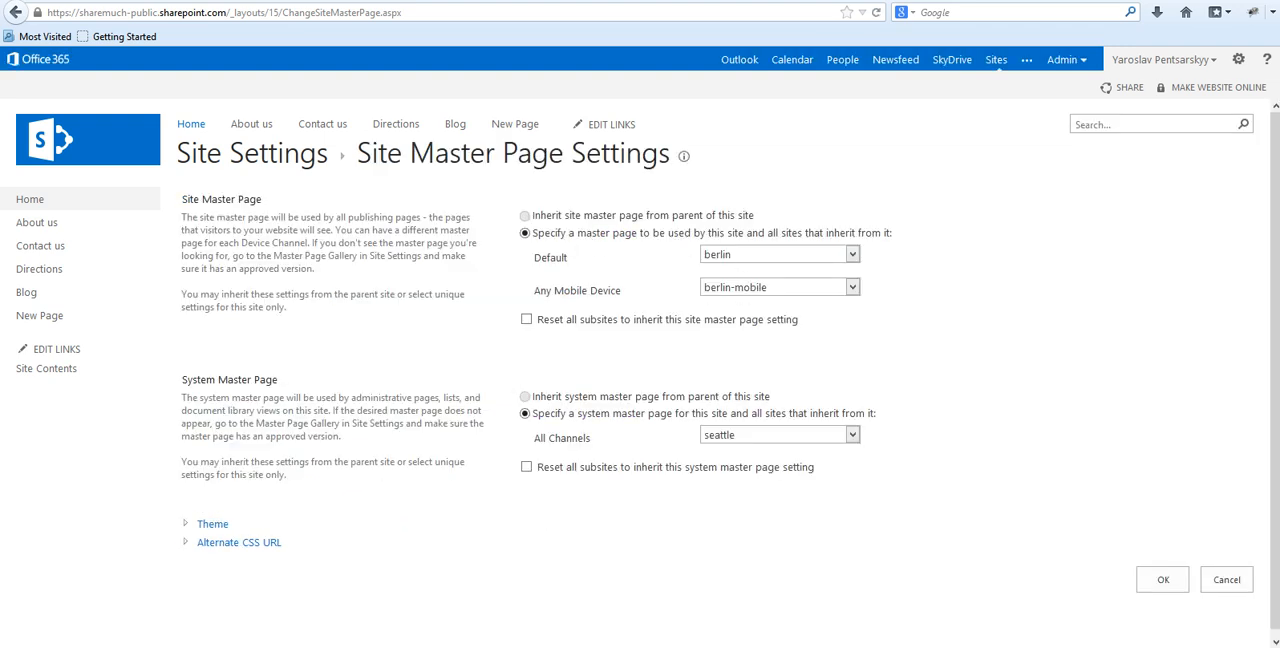
mouse_move(135, 647)
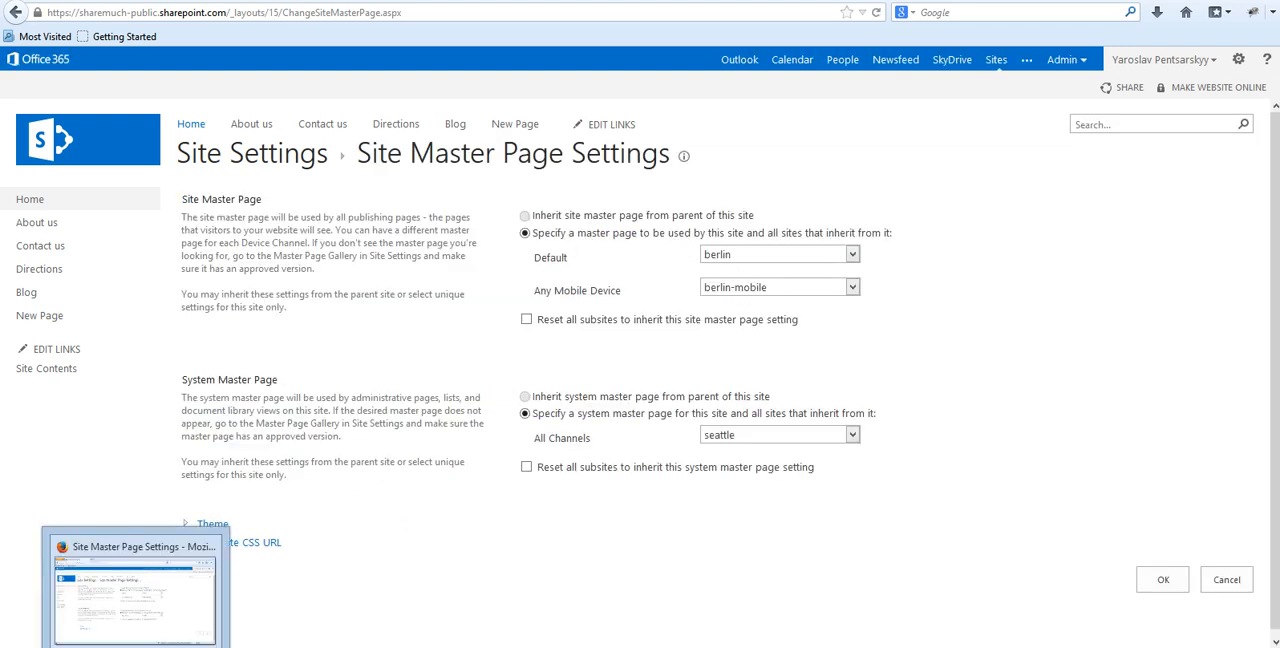
click(190, 647)
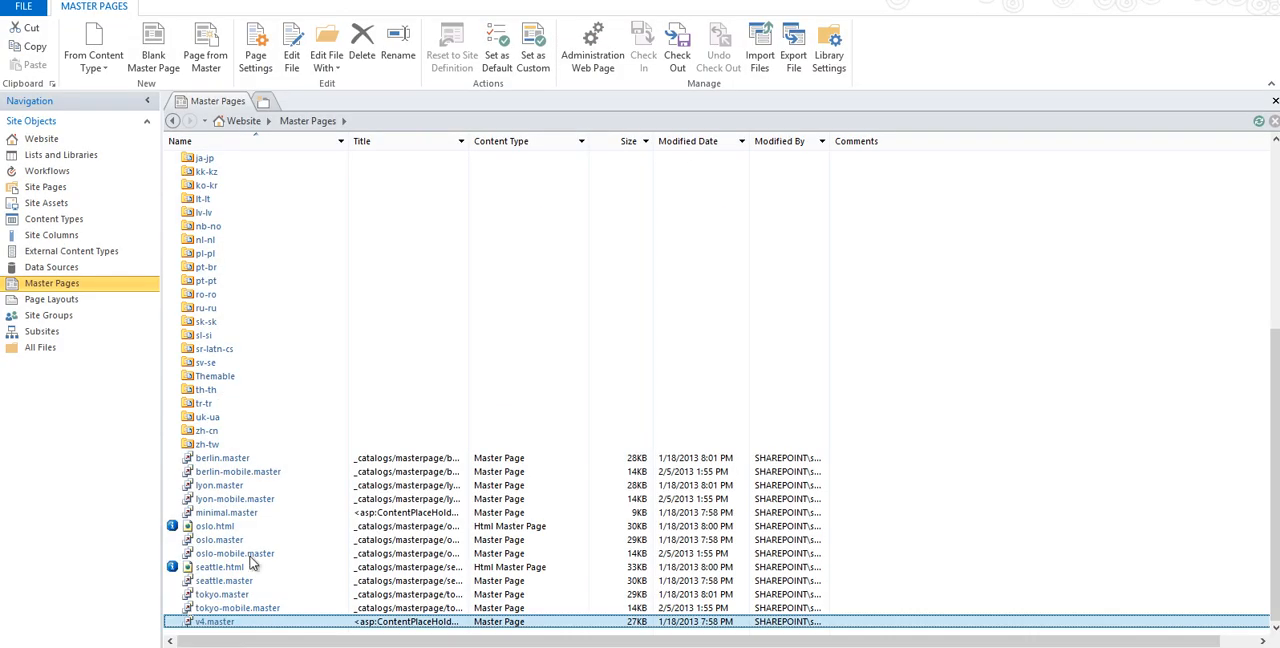
Duplicate berlin.master within the Website's Master Pages and bring the copy into view.
click(320, 458)
key(ctrl+c)
key(ctrl+v)
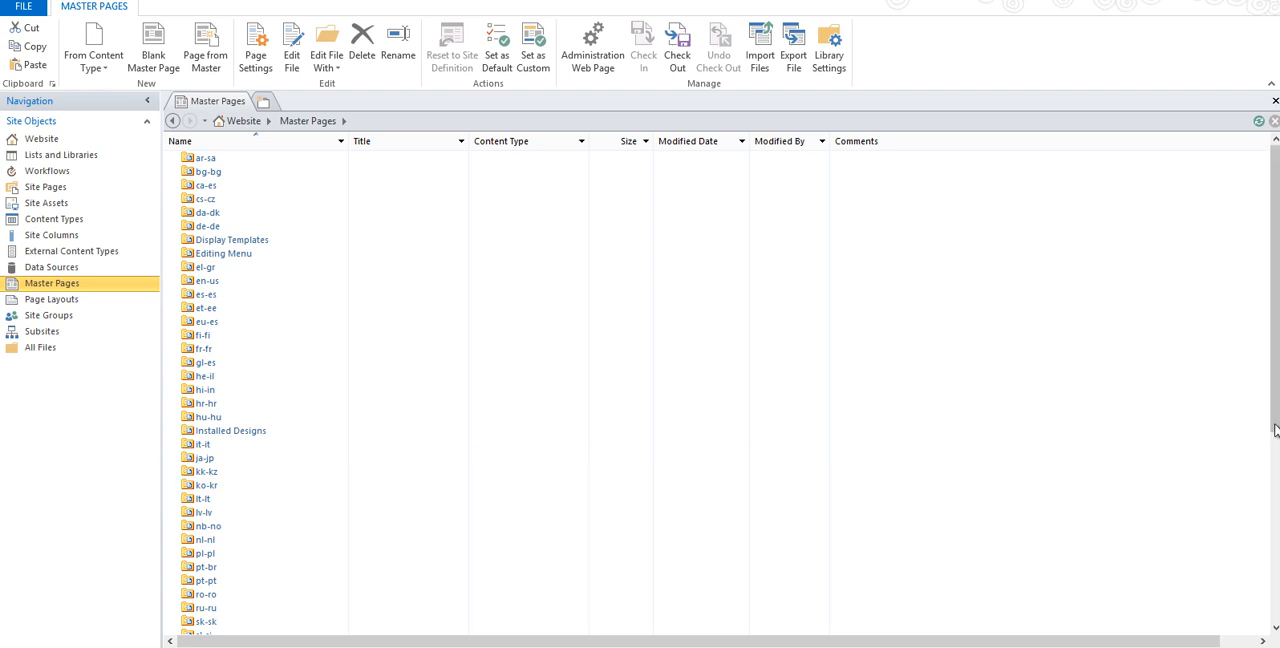
drag(1274, 430, 1266, 623)
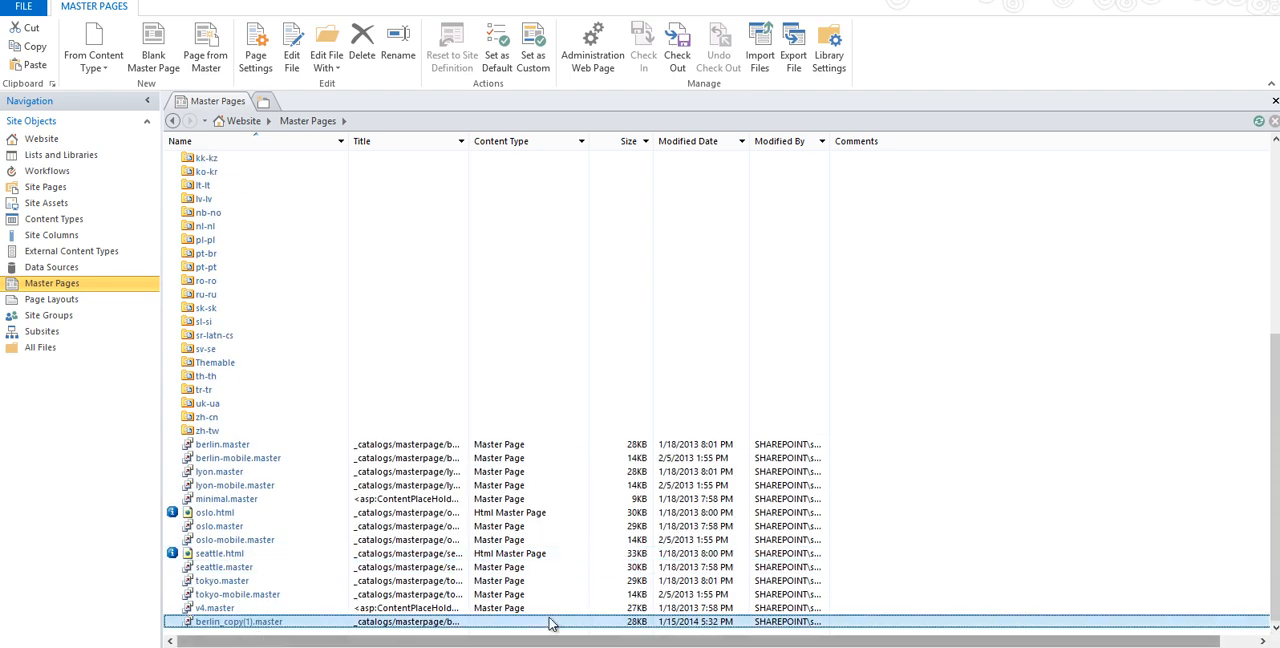
Rename the duplicated master page as berlin_copy.master.
click(272, 622)
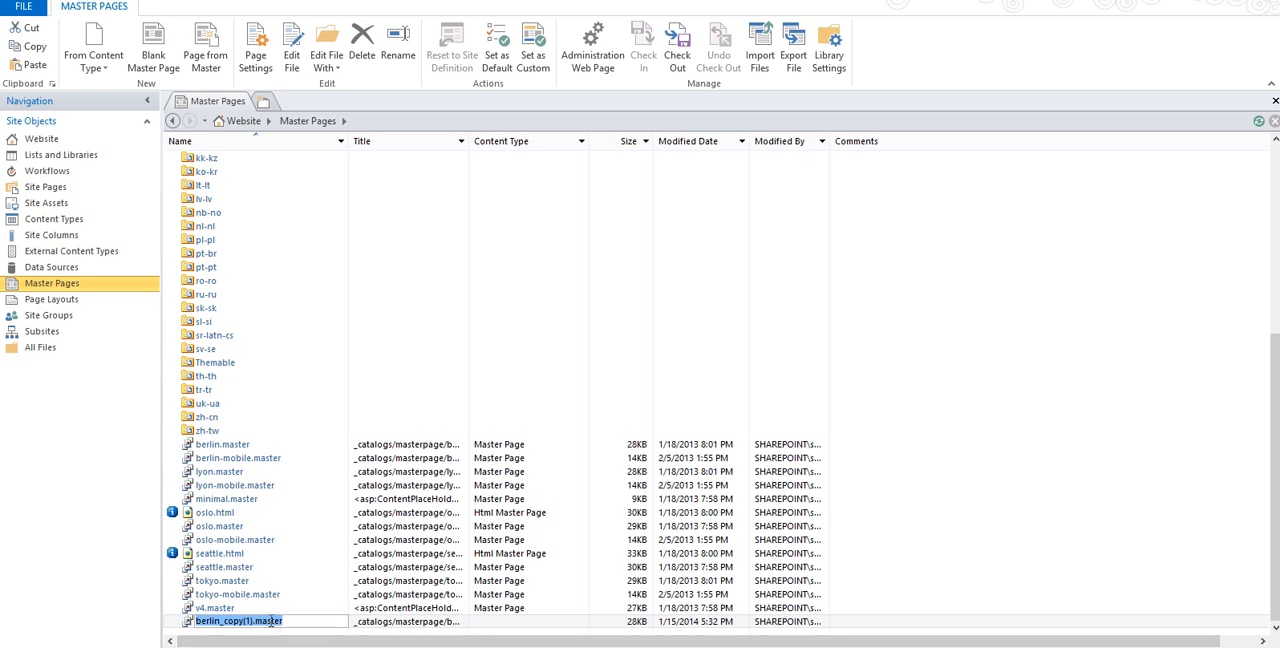
click(314, 617)
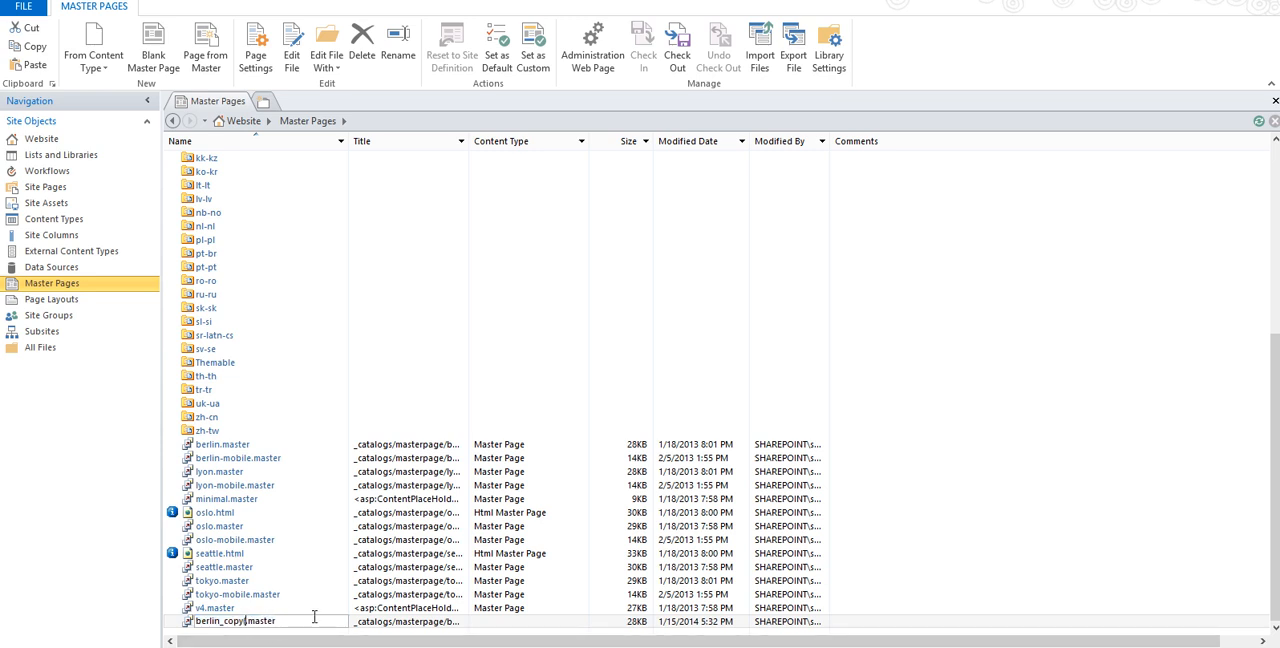
key(Return)
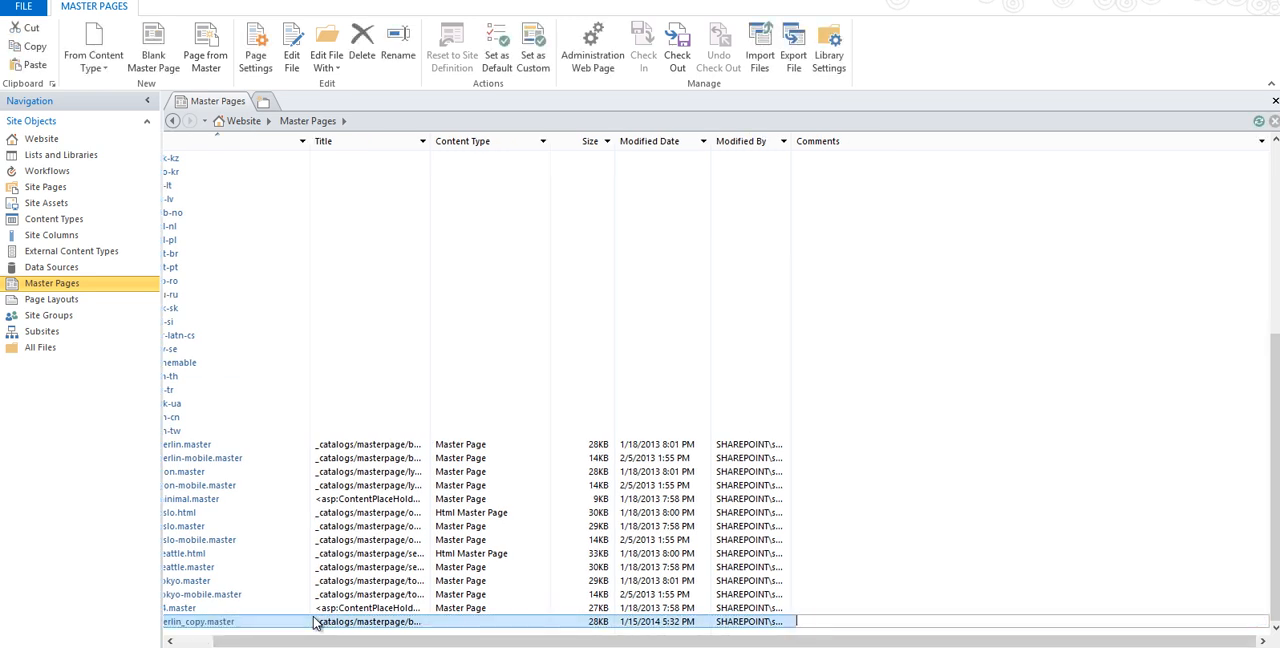
click(300, 622)
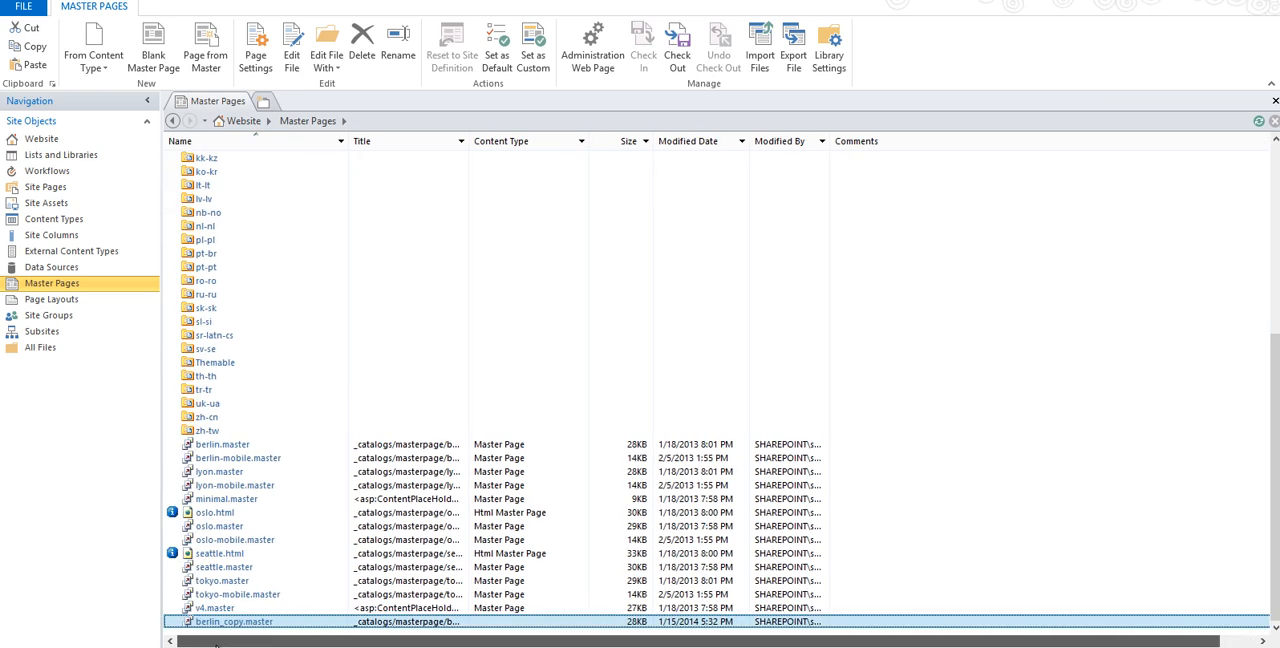
click(300, 622)
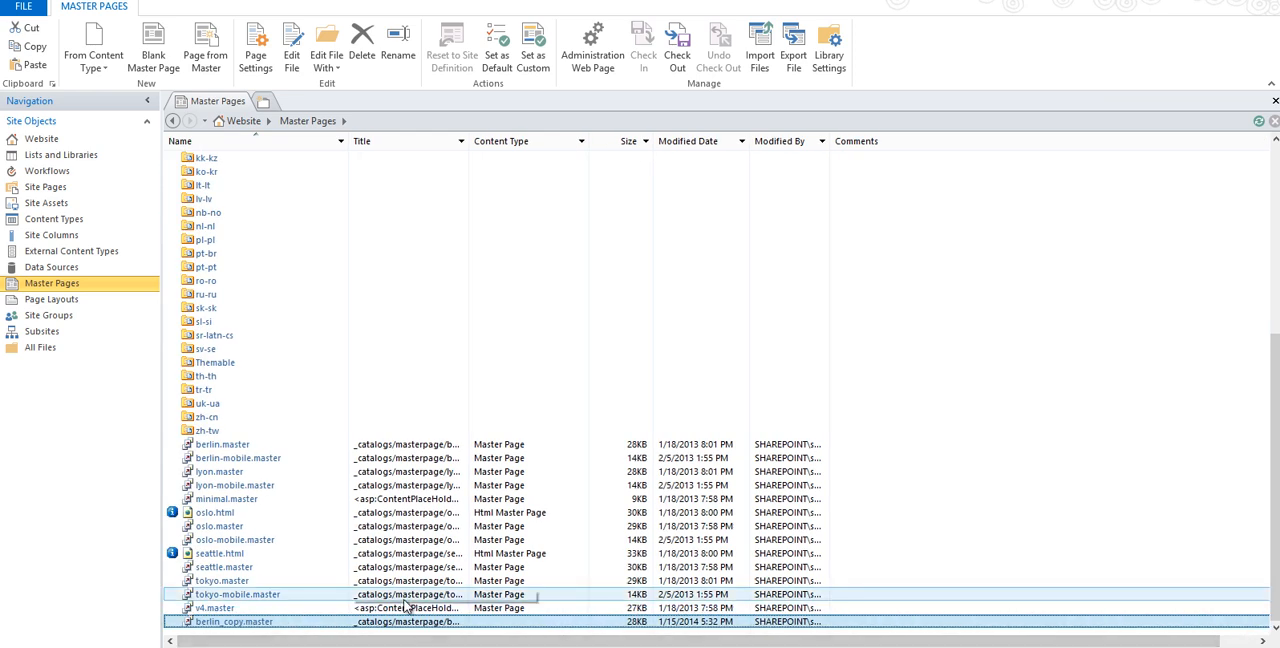
click(244, 623)
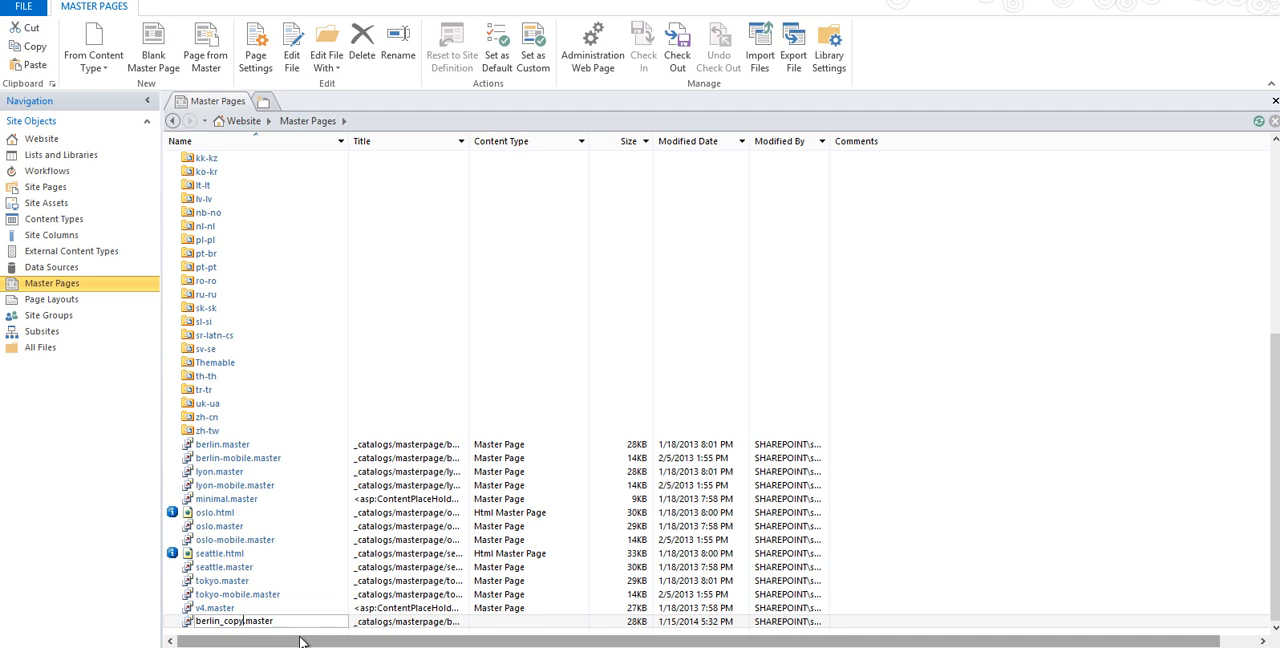
key(Return)
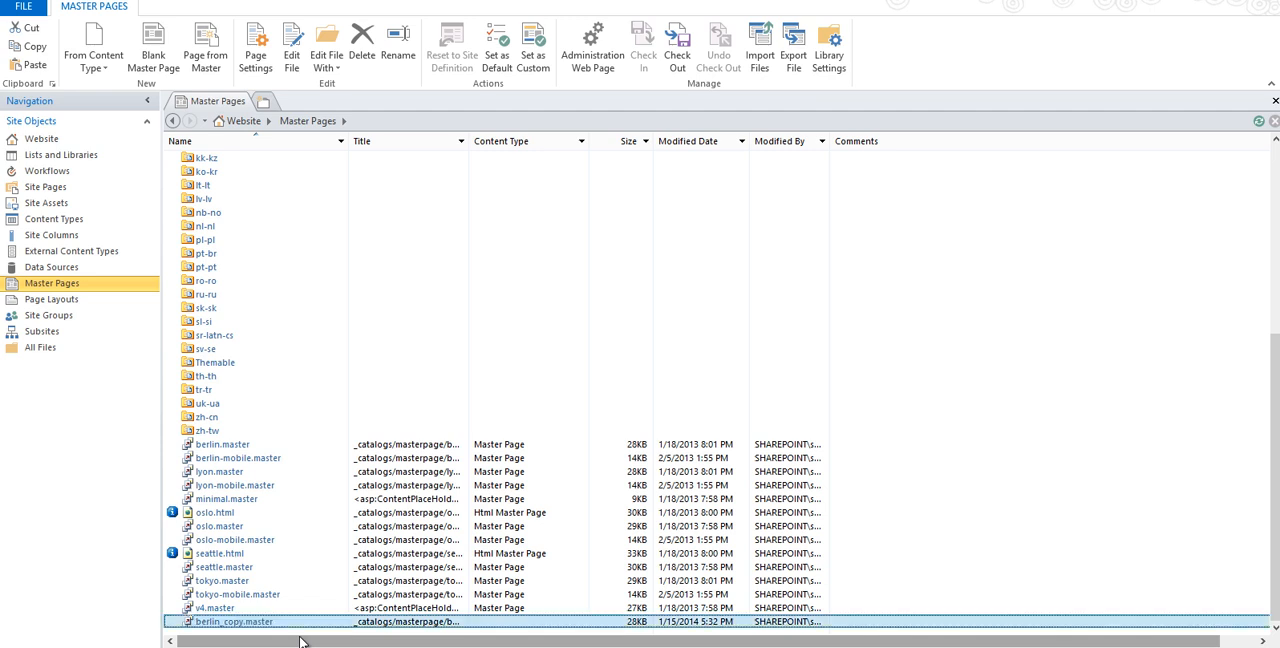
Open berlin_copy.master for editing in advanced mode and go to the suiteBar section of the code.
right_click(250, 624)
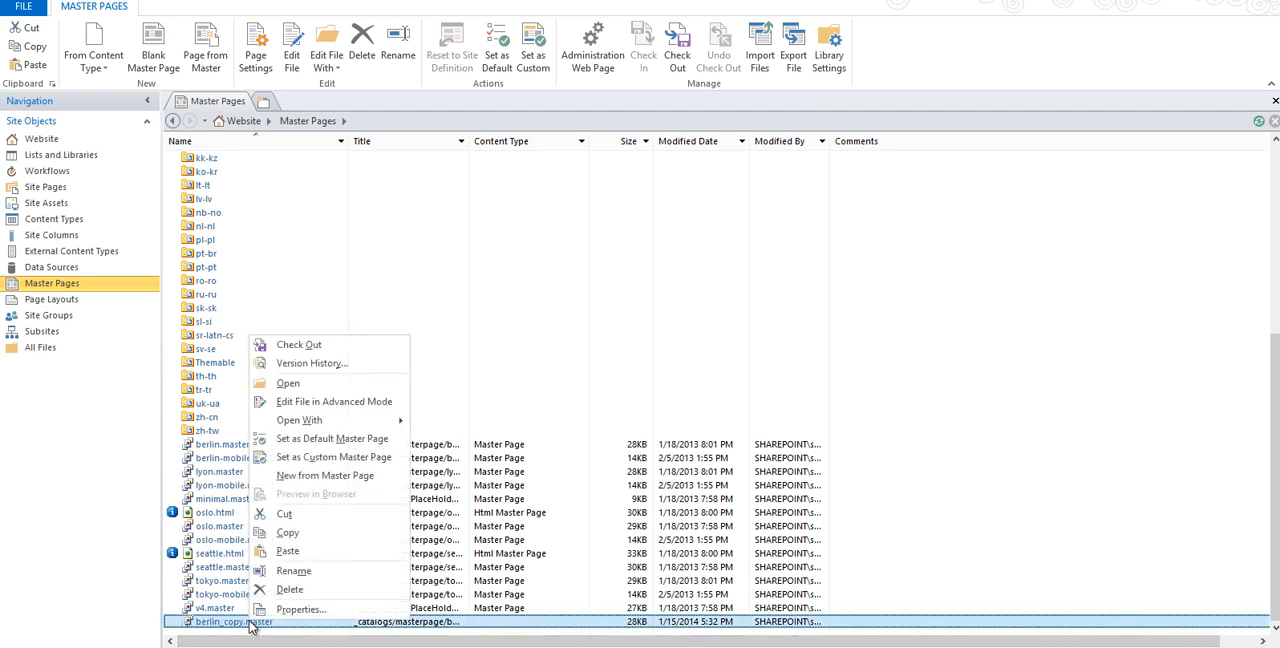
click(311, 404)
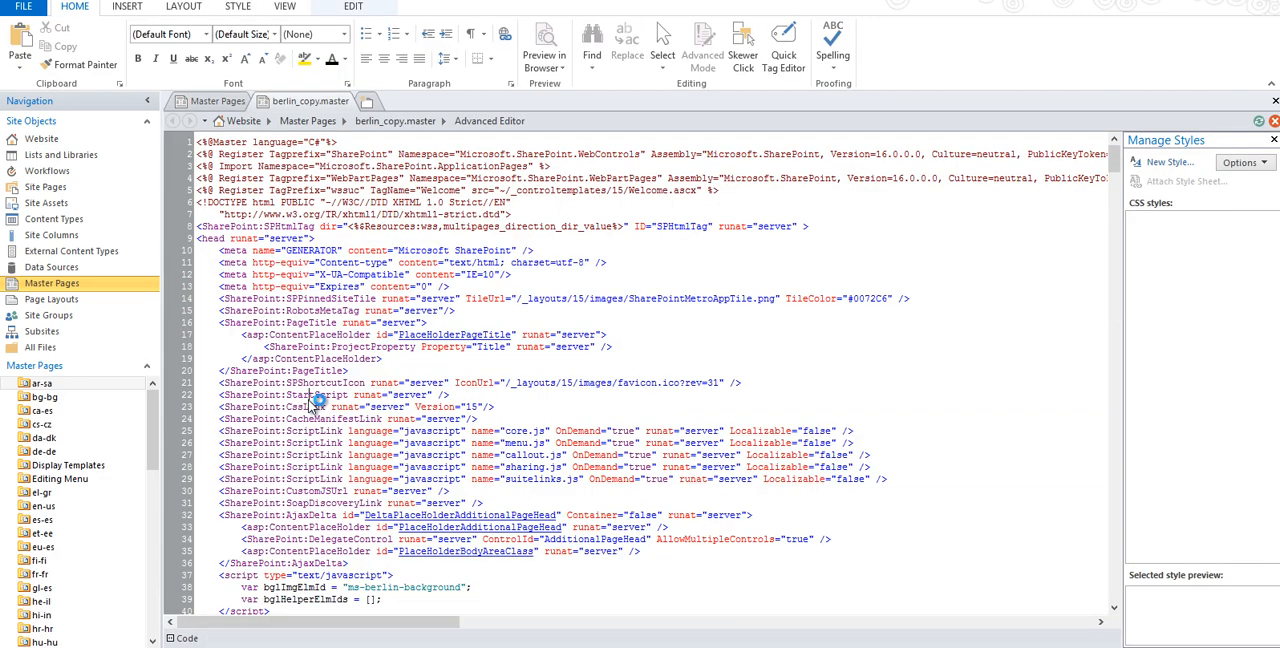
scroll(315, 400, down, 9)
scroll(315, 400, down, 13)
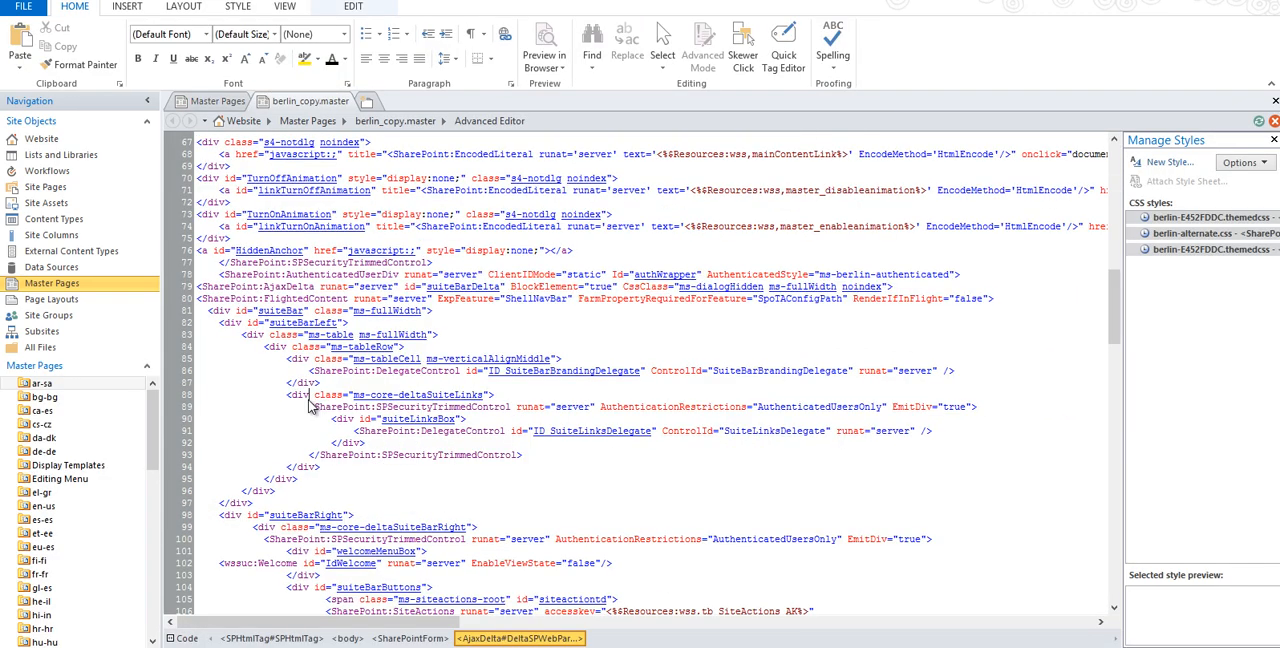
click(312, 395)
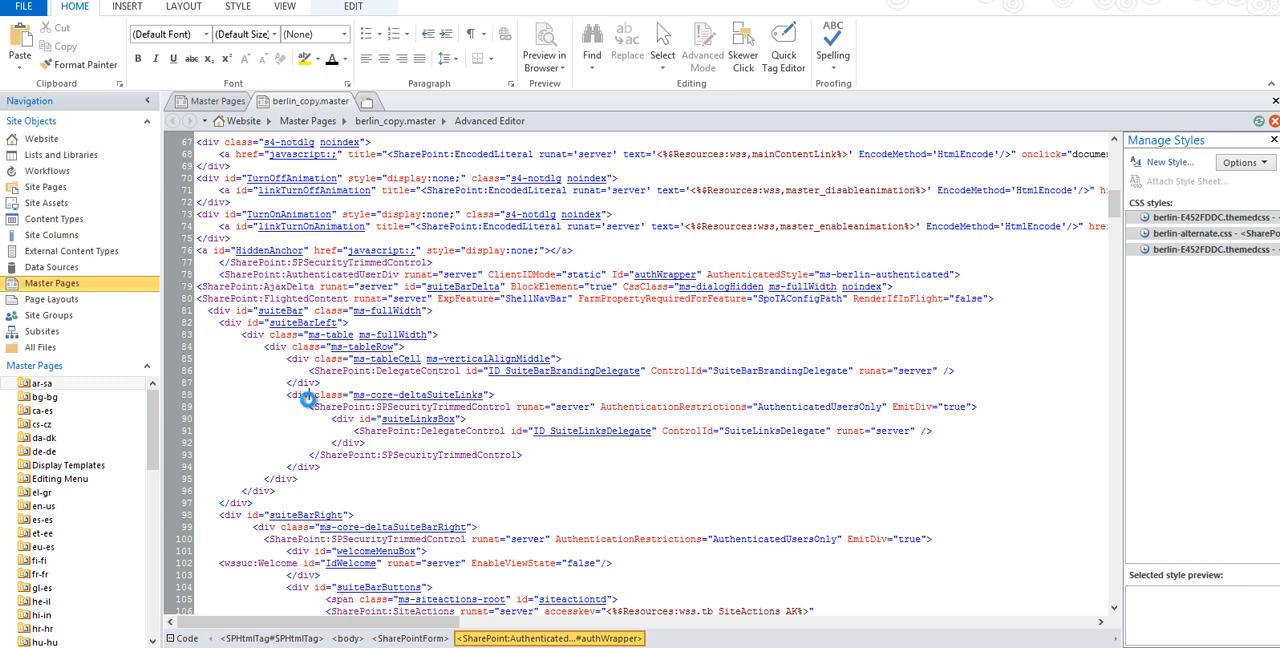
Add the line "new master" below the ShellNavBar FlightedContent tag and save the page, accepting its customization.
click(1018, 300)
key(Return)
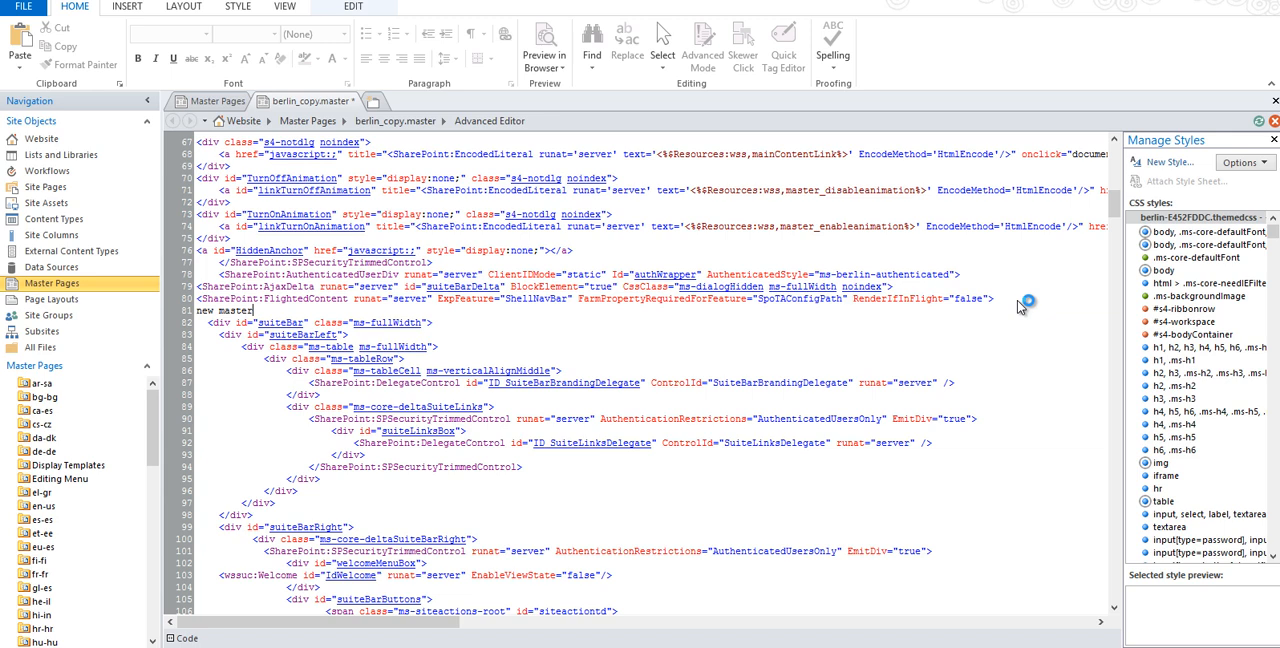
text(new master)
key(ctrl+s)
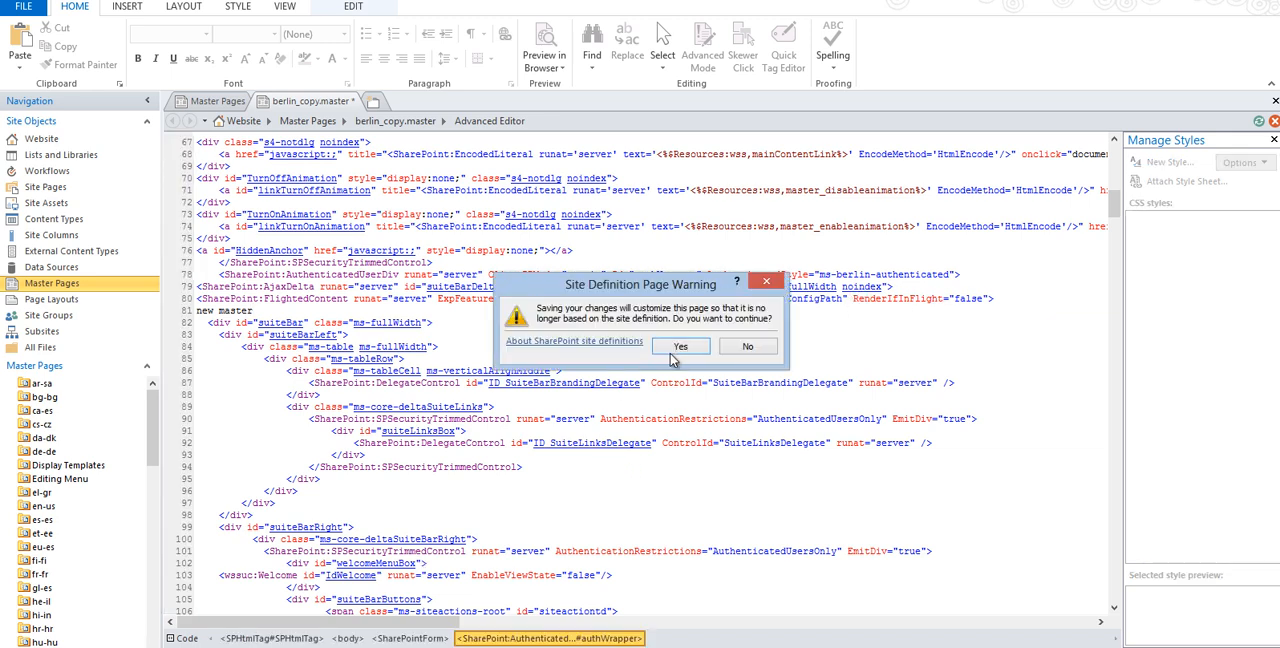
click(678, 347)
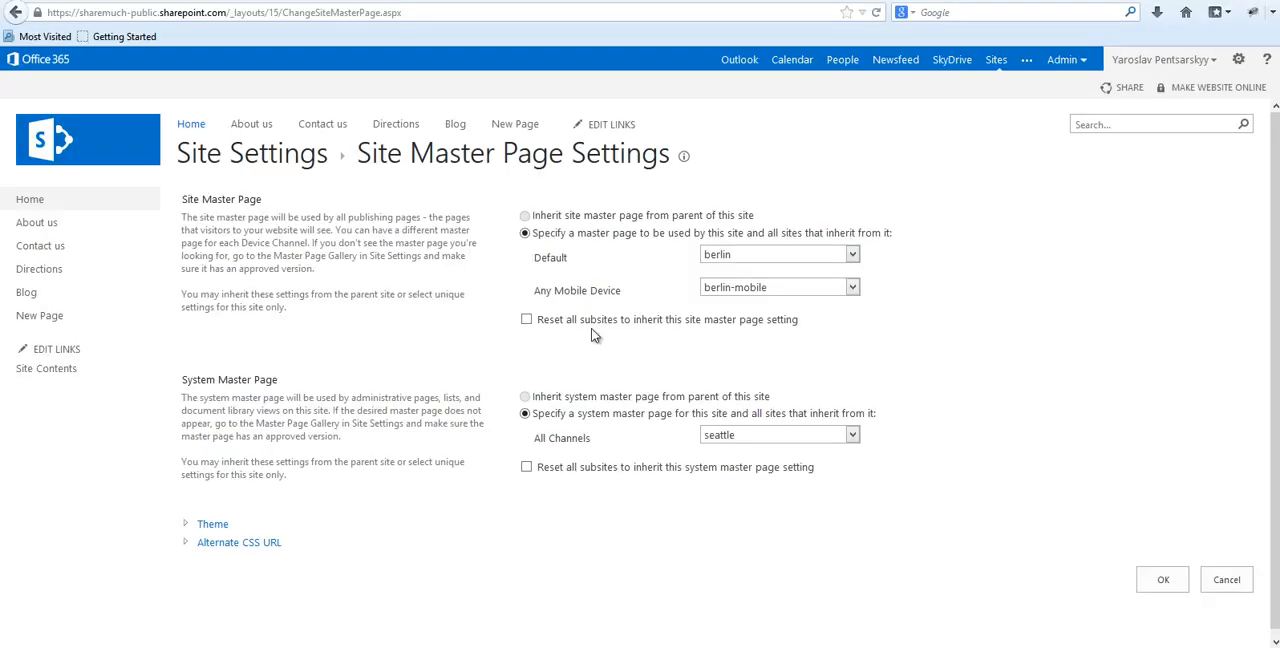
In the browser, reload the Site Master Page Settings and check which master pages are offered as the default.
click(876, 14)
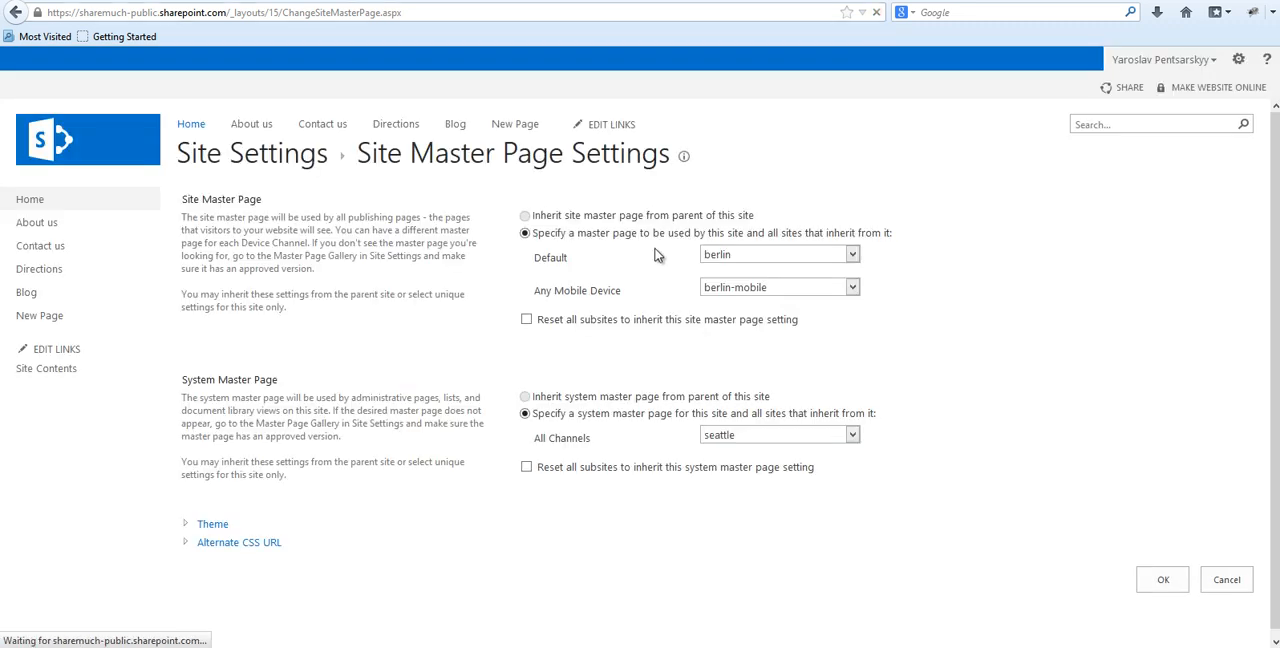
click(751, 256)
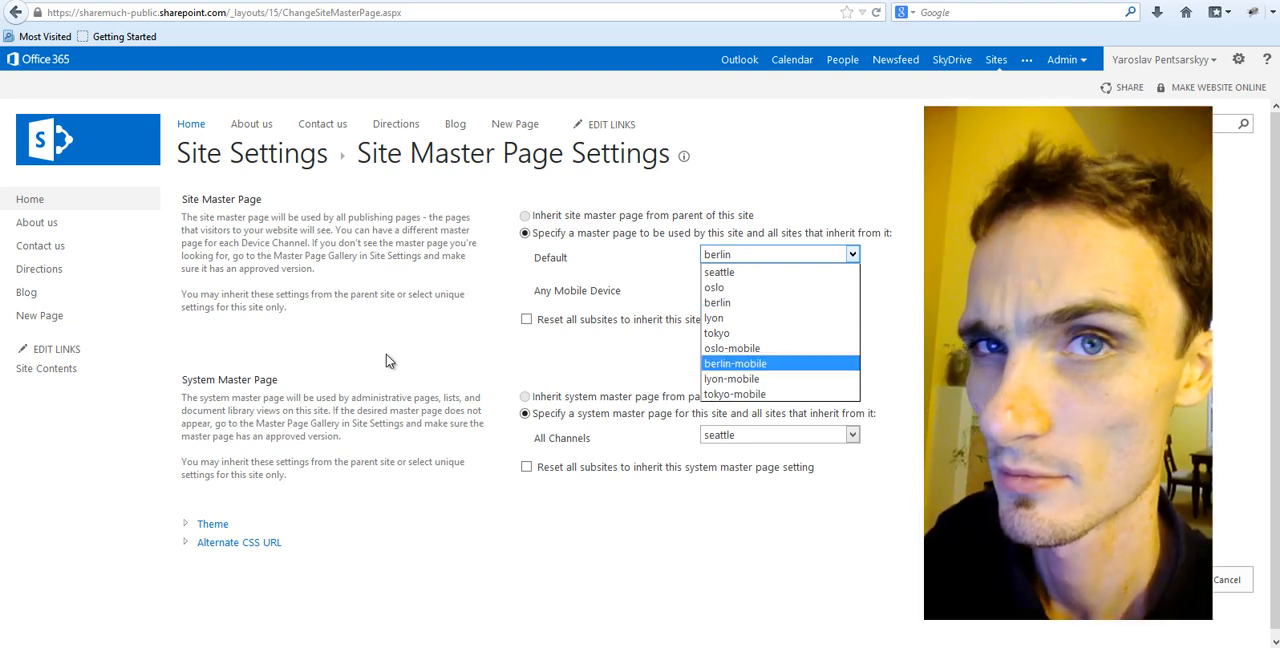
click(387, 356)
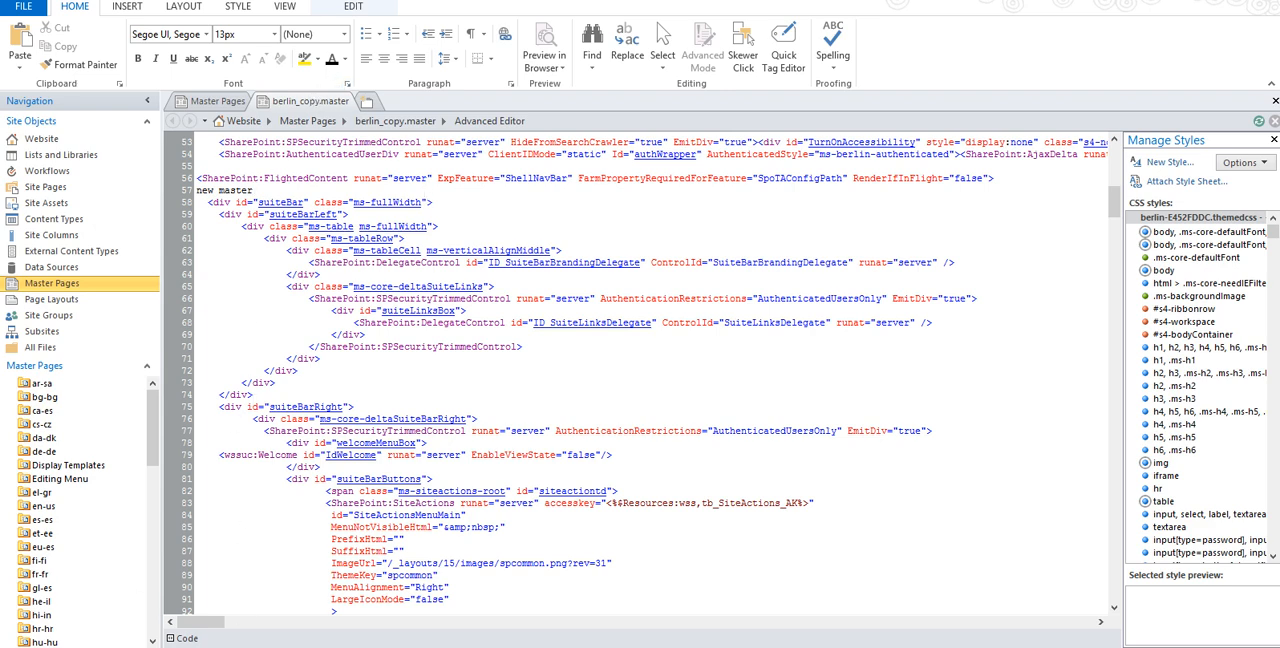
Open the Master Page Gallery from the browser's site settings and go to its second page of items.
click(138, 646)
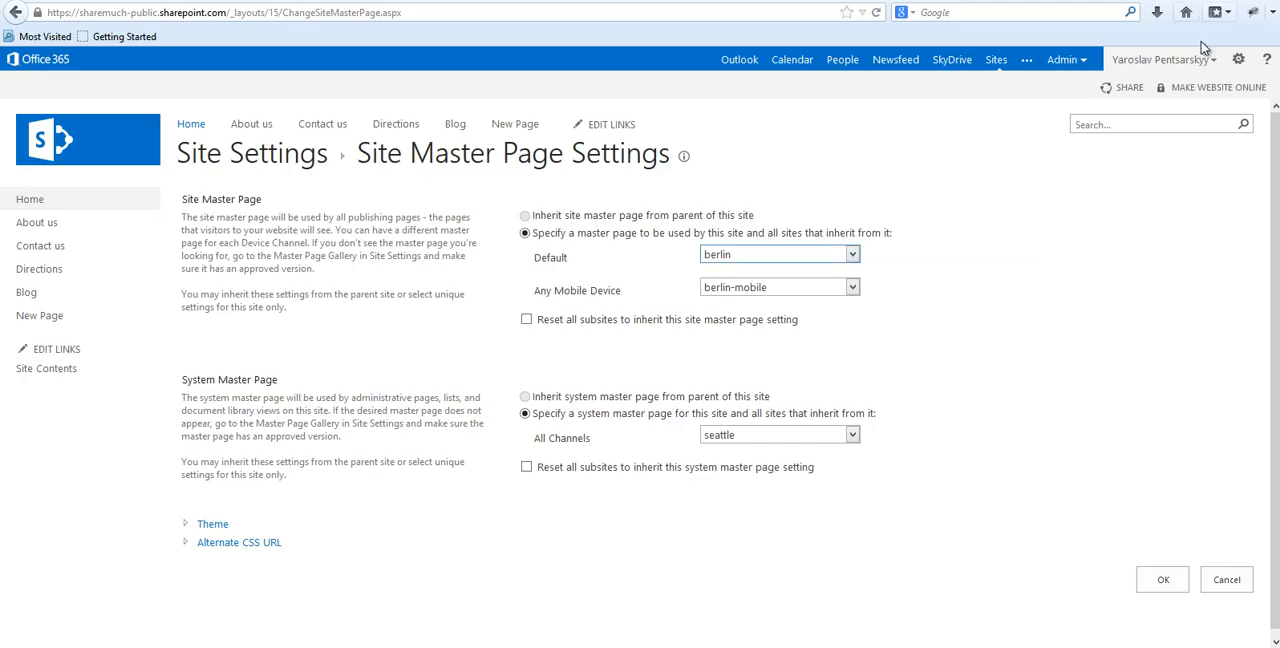
click(1239, 62)
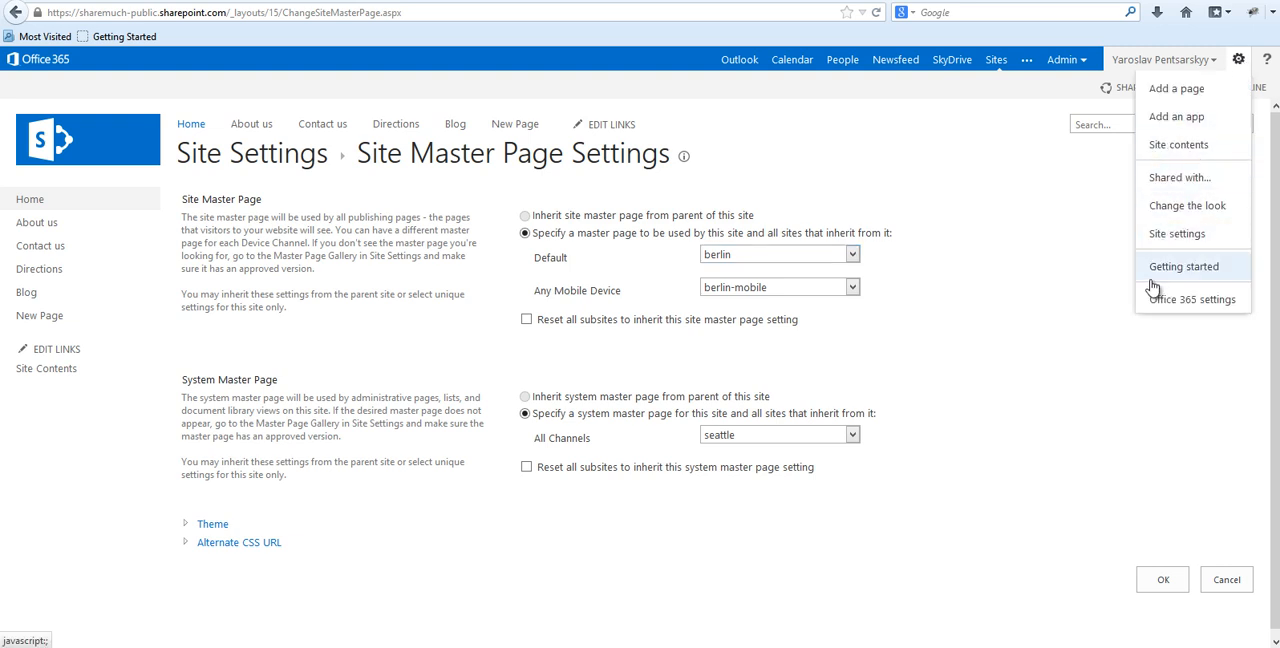
click(1177, 234)
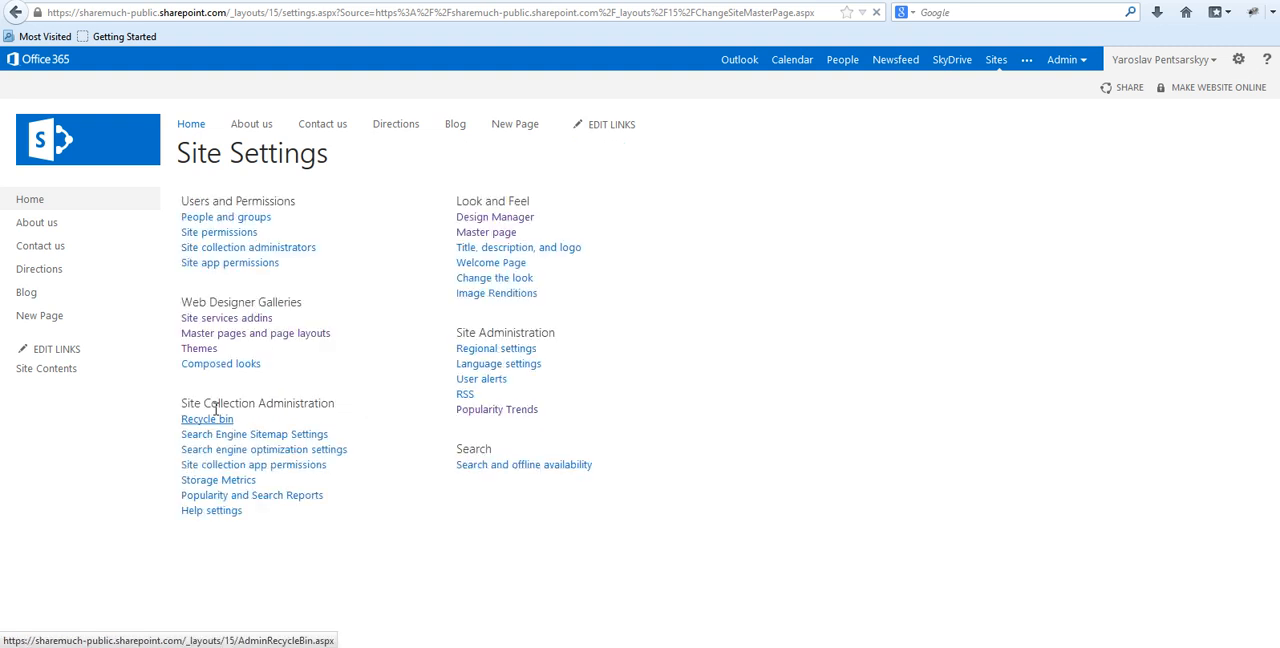
click(249, 340)
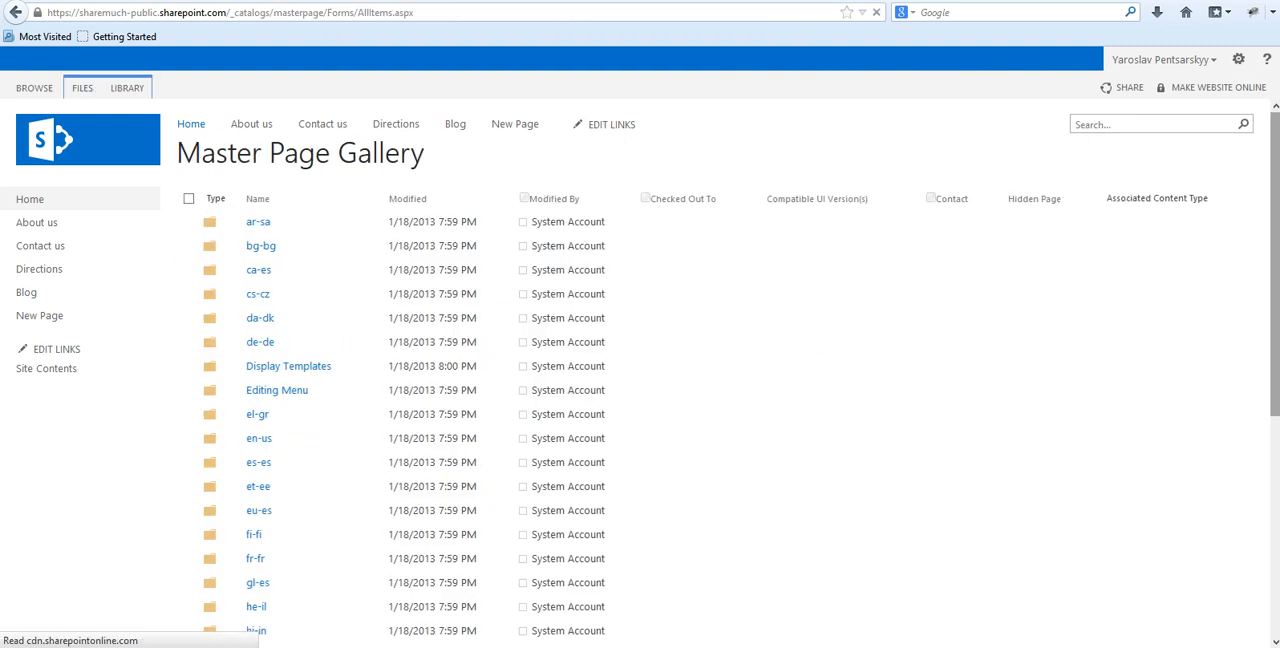
drag(1274, 251, 1244, 588)
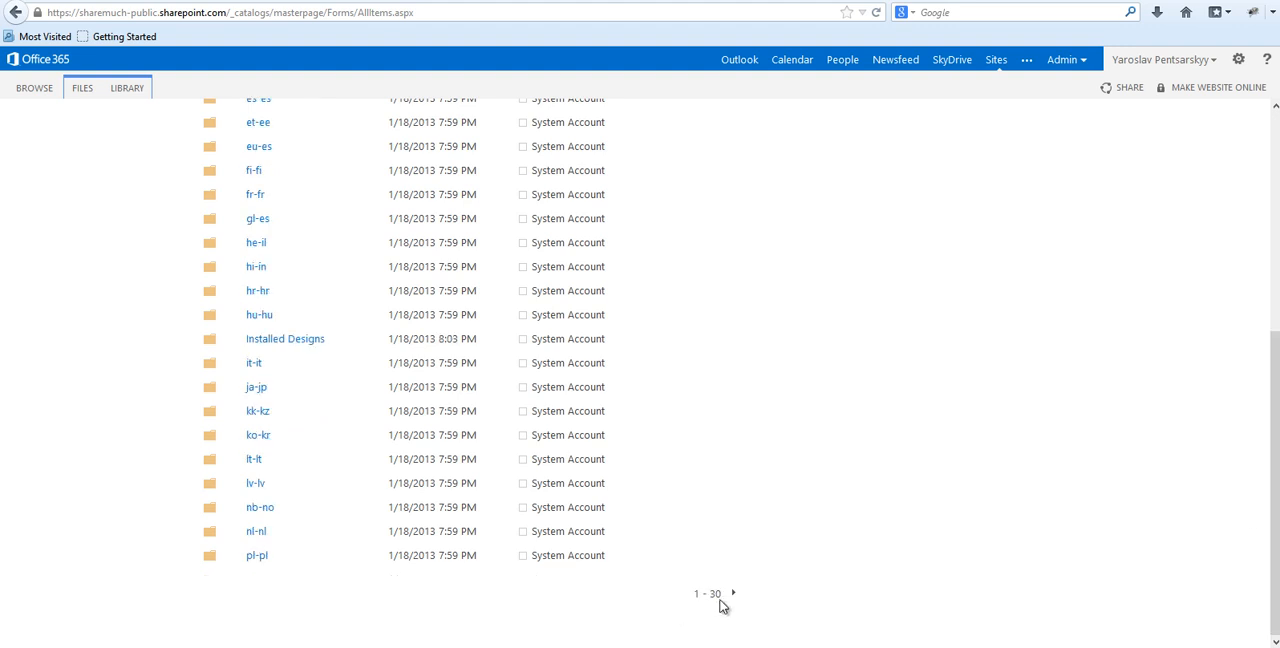
click(731, 594)
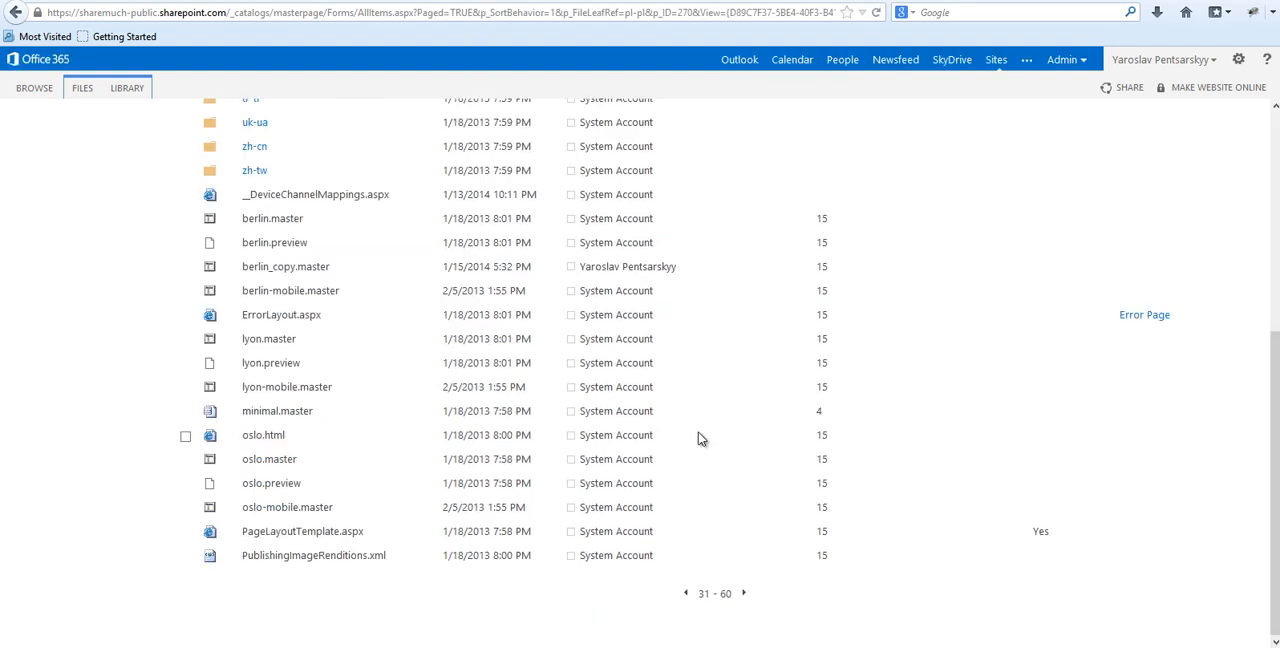
Edit the properties of berlin_copy.master and set its content type to ASP NET Master Page.
click(434, 268)
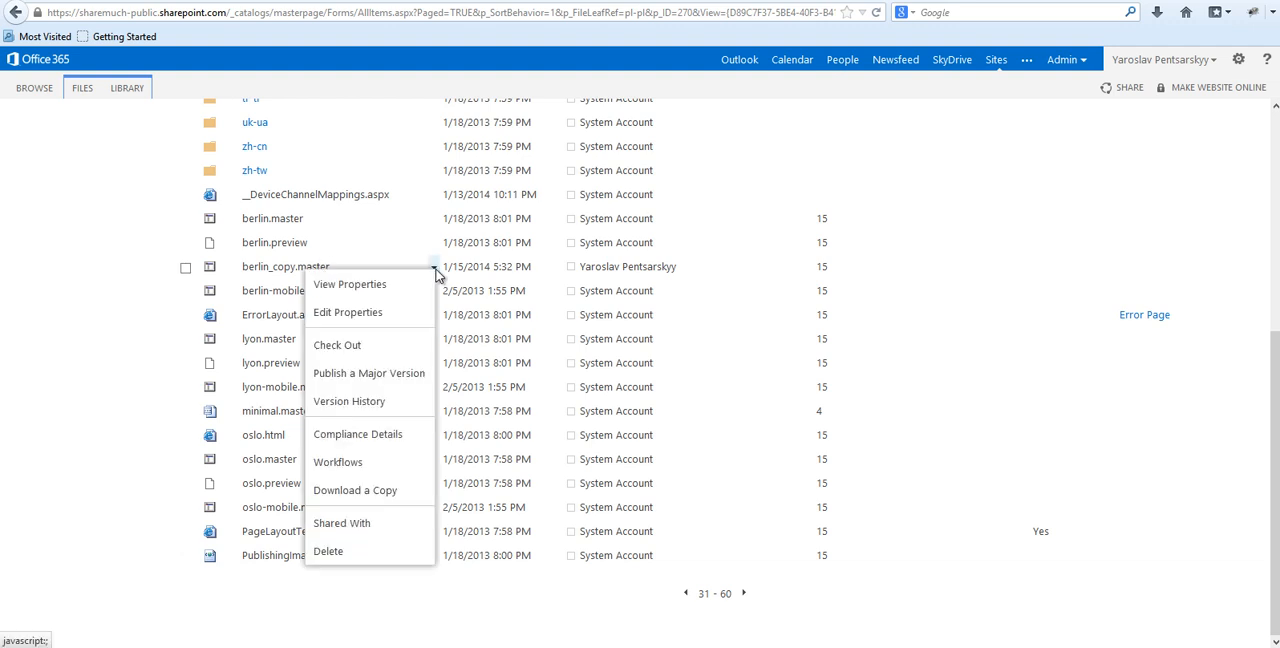
click(373, 314)
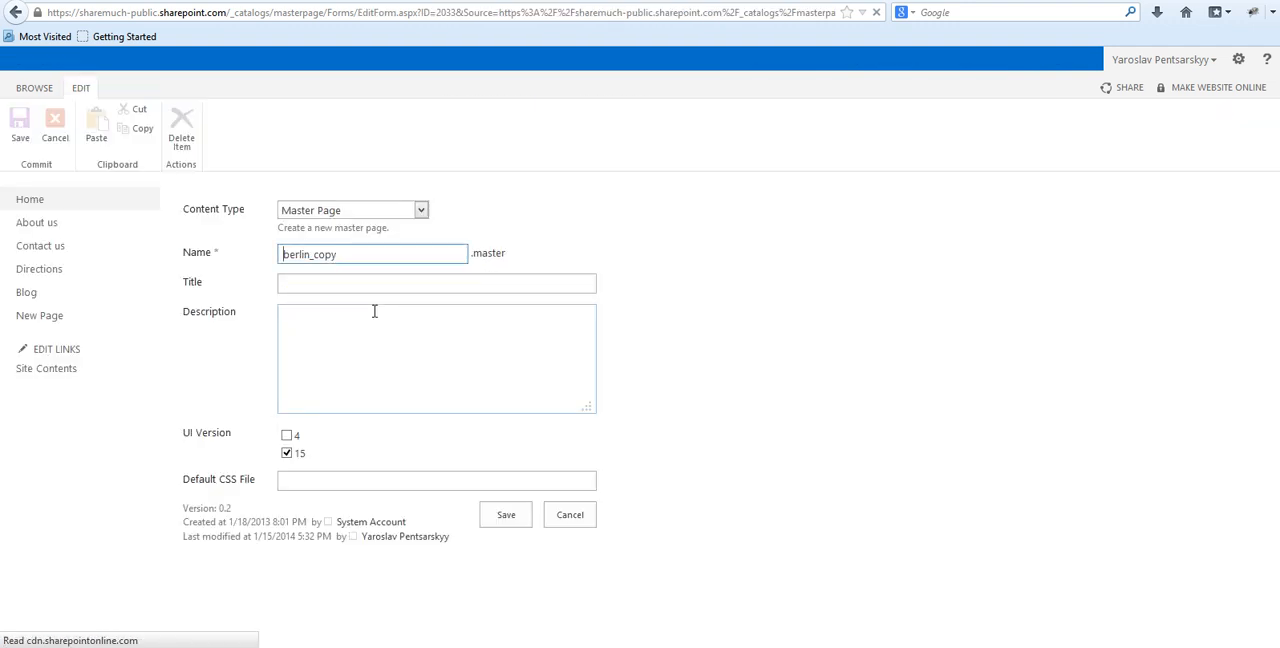
click(338, 212)
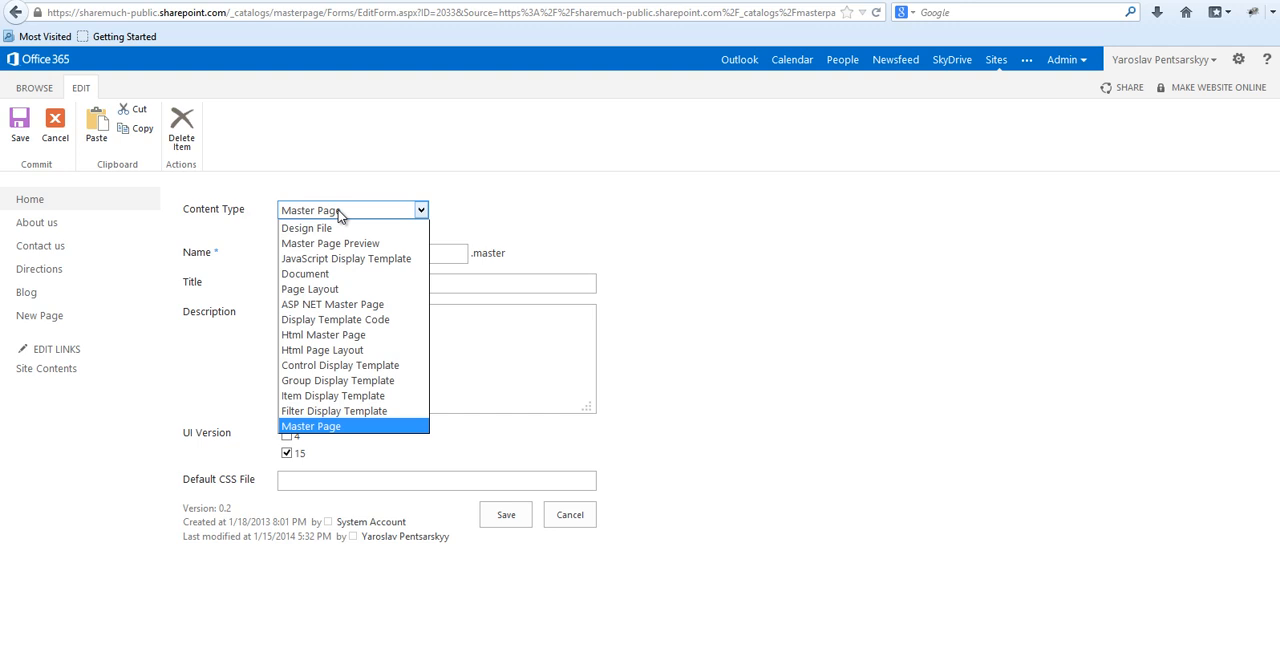
click(314, 304)
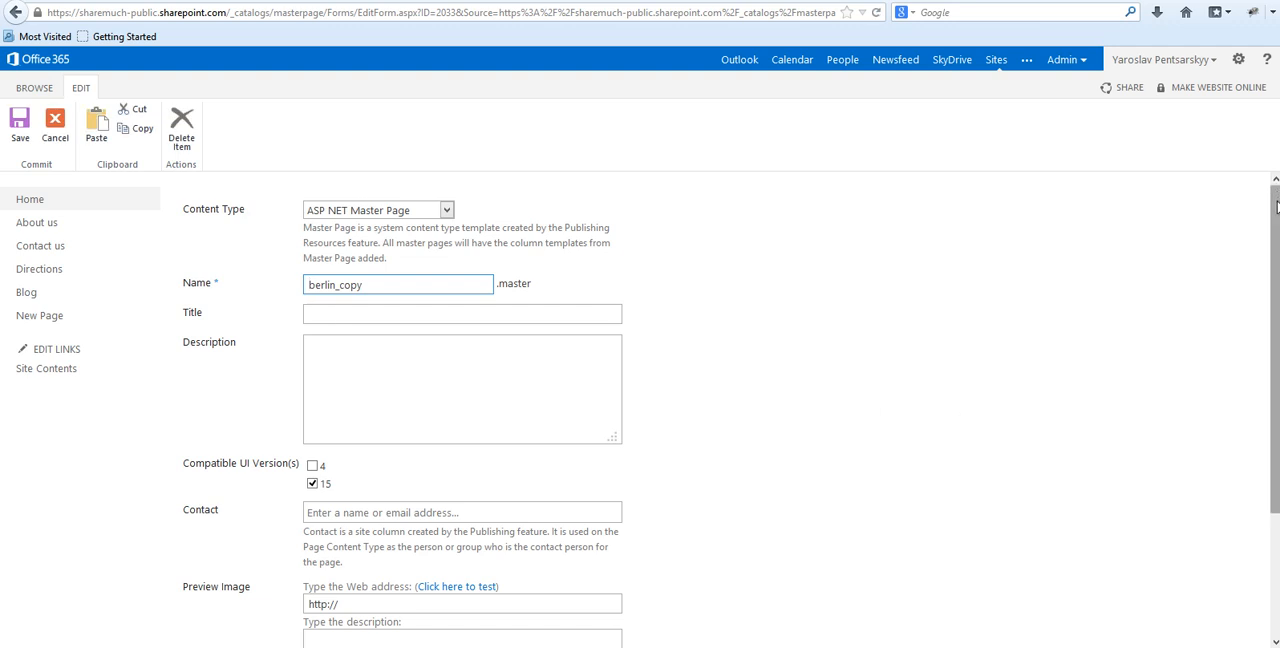
Save the edited properties of berlin_copy.master and check which default master pages the Site Master Page Settings offer.
scroll(645, 500, down, 3)
click(524, 572)
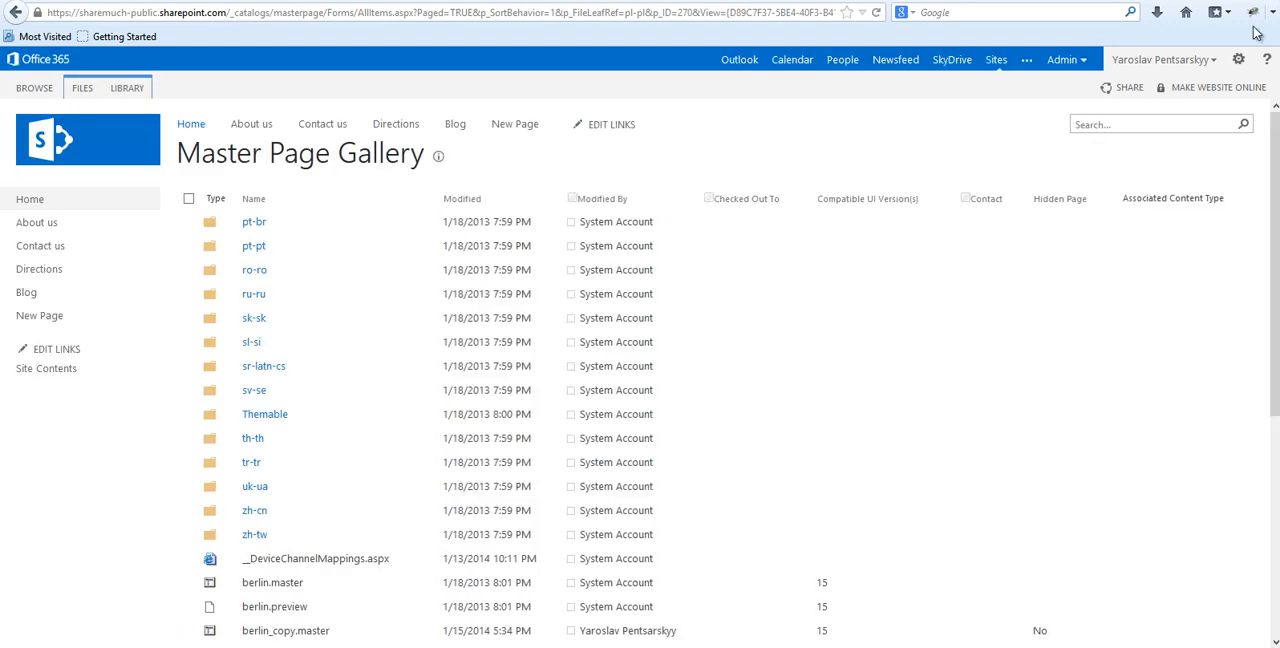
click(1238, 59)
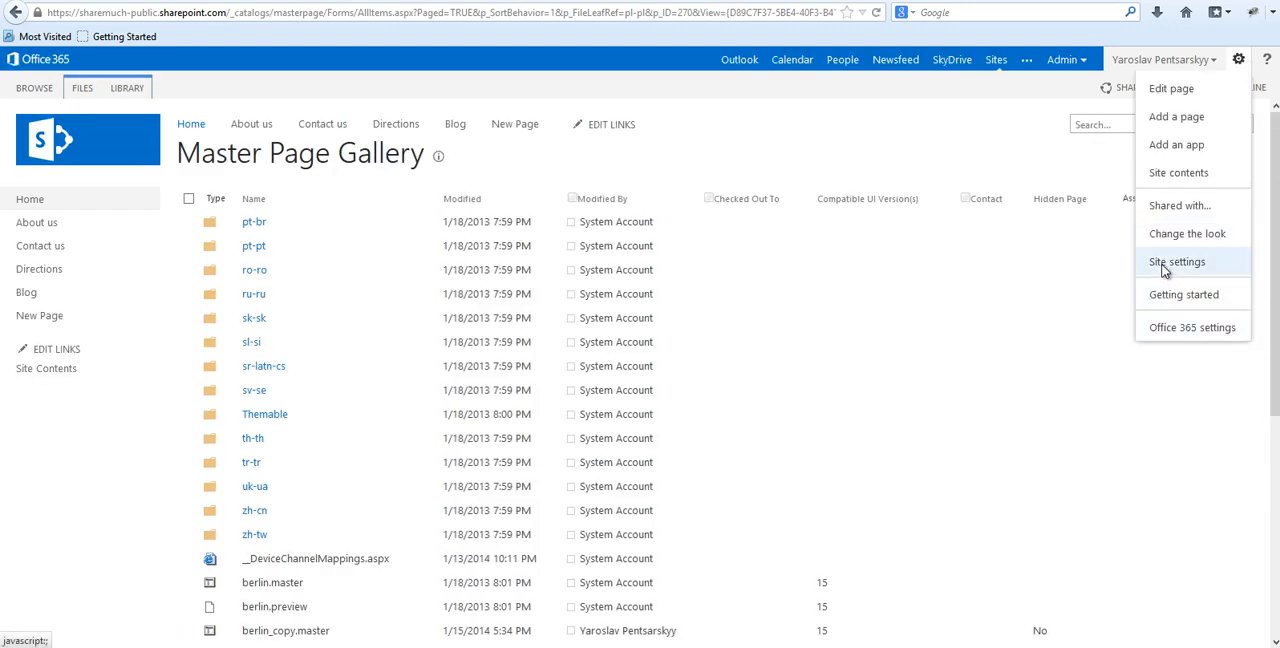
click(1167, 268)
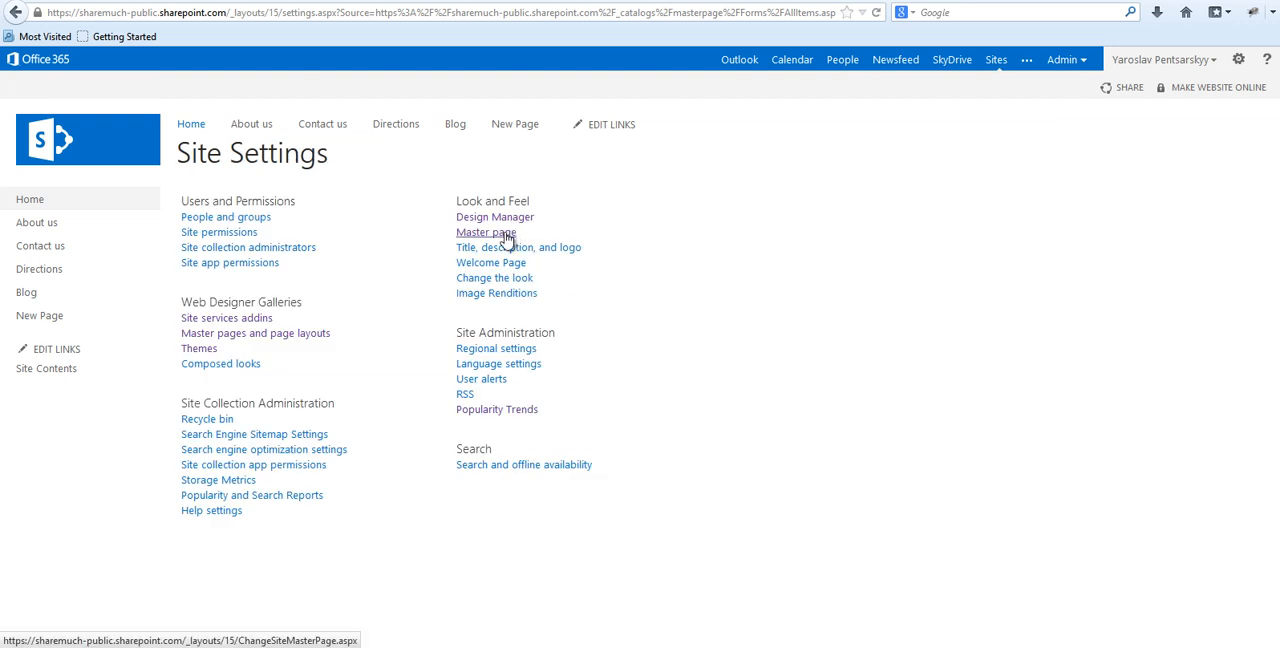
click(507, 235)
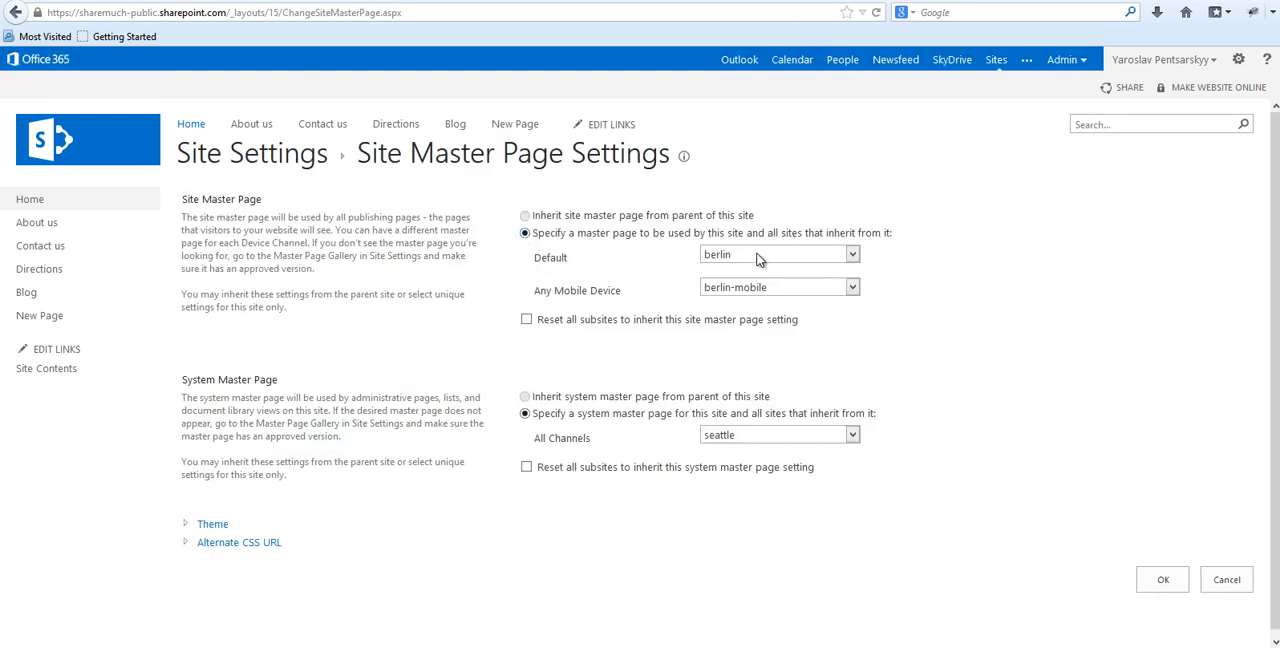
click(752, 258)
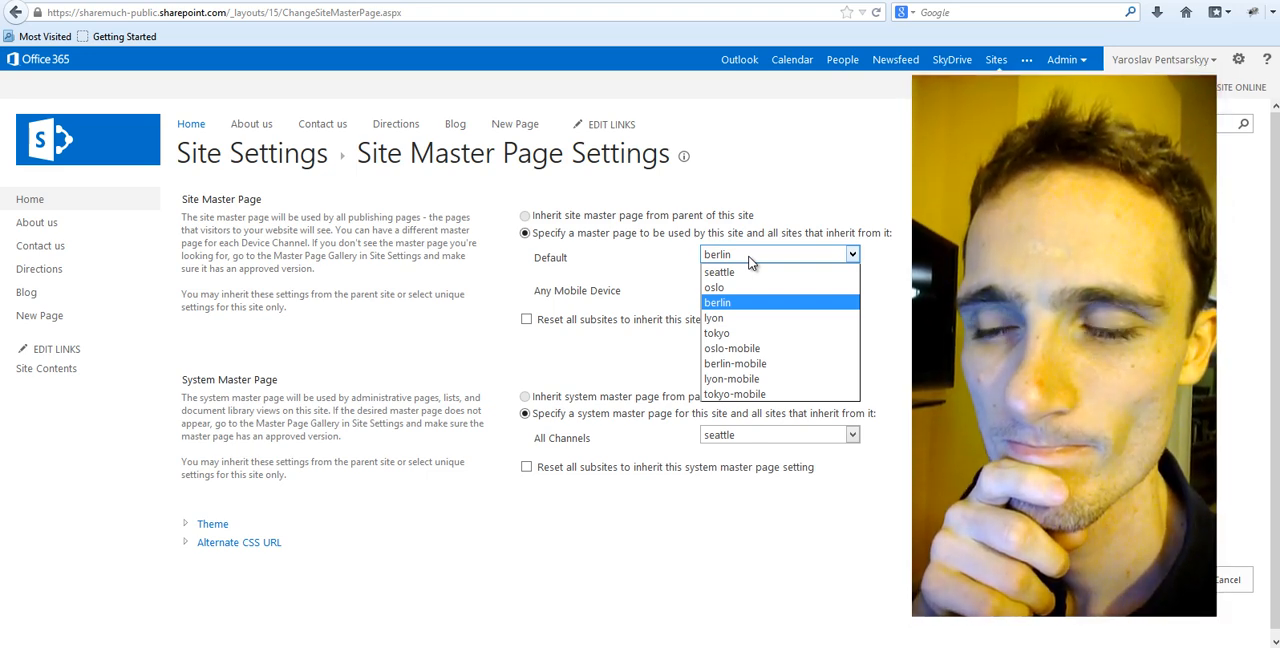
Return to the Master Page Gallery through the site settings and show its second page of items.
click(1238, 62)
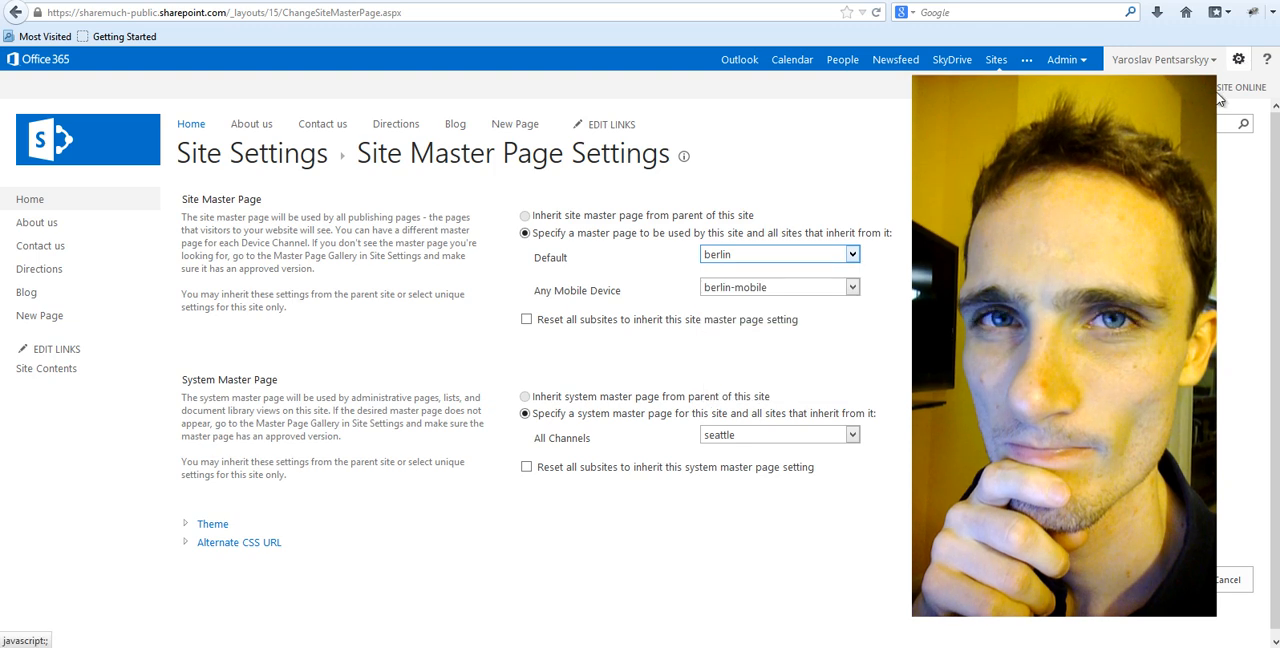
click(1238, 62)
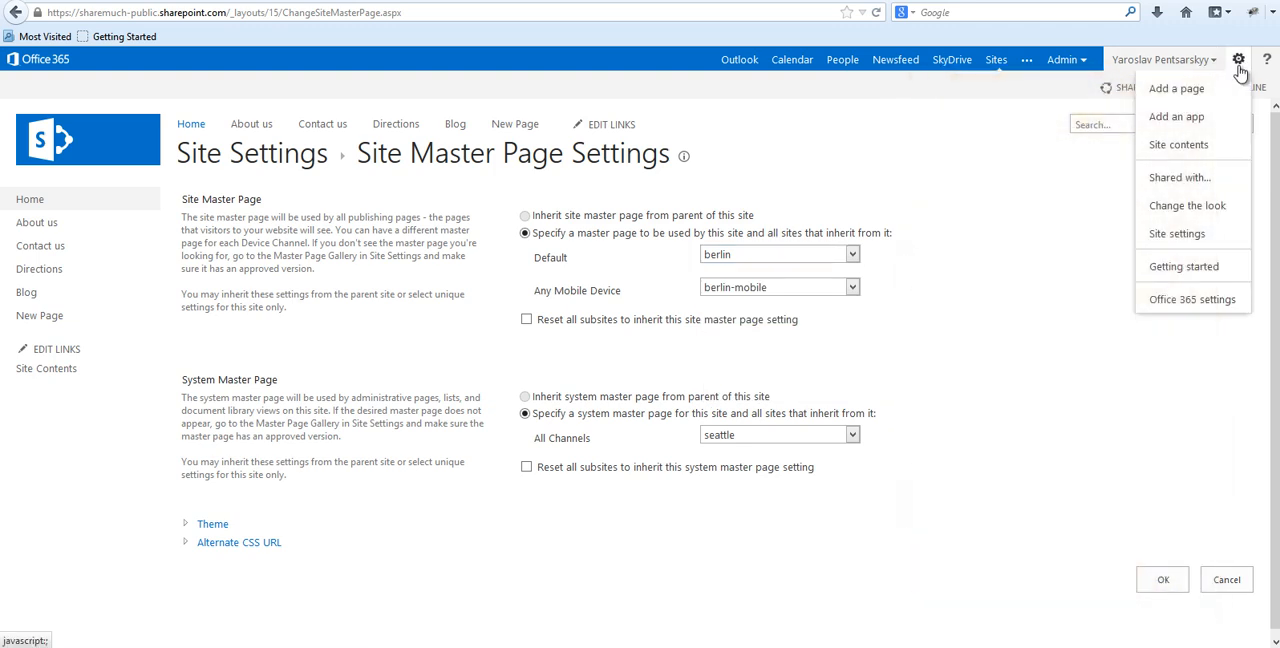
click(1168, 238)
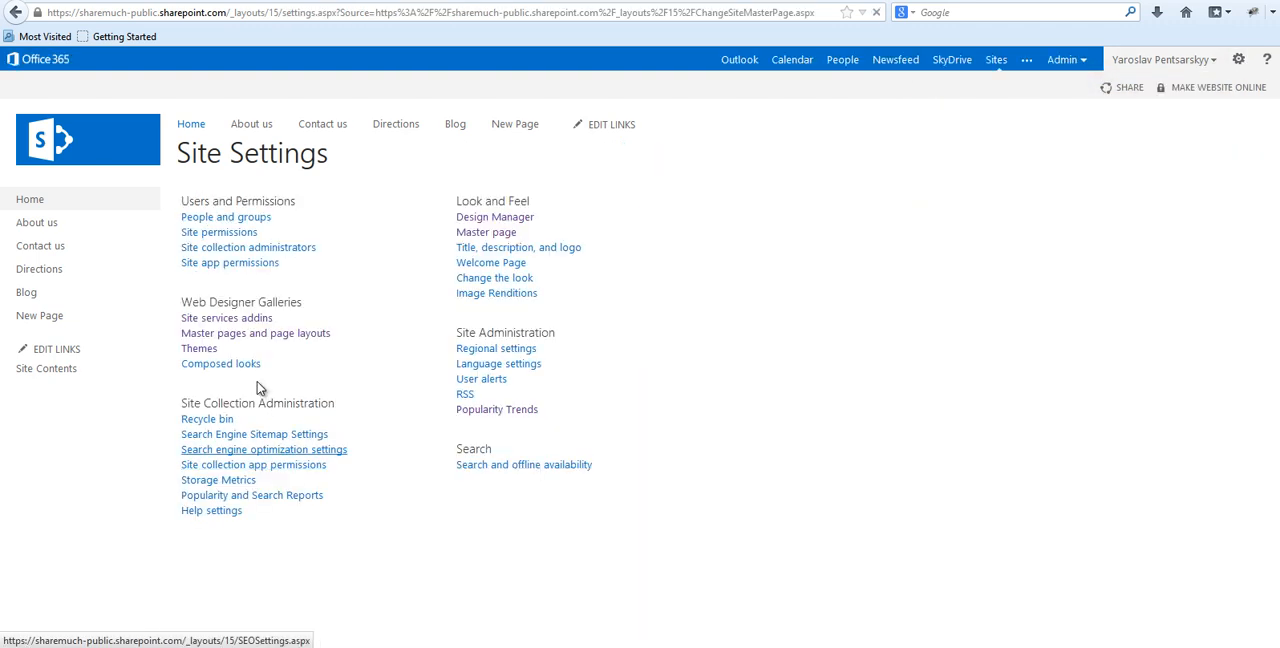
click(250, 337)
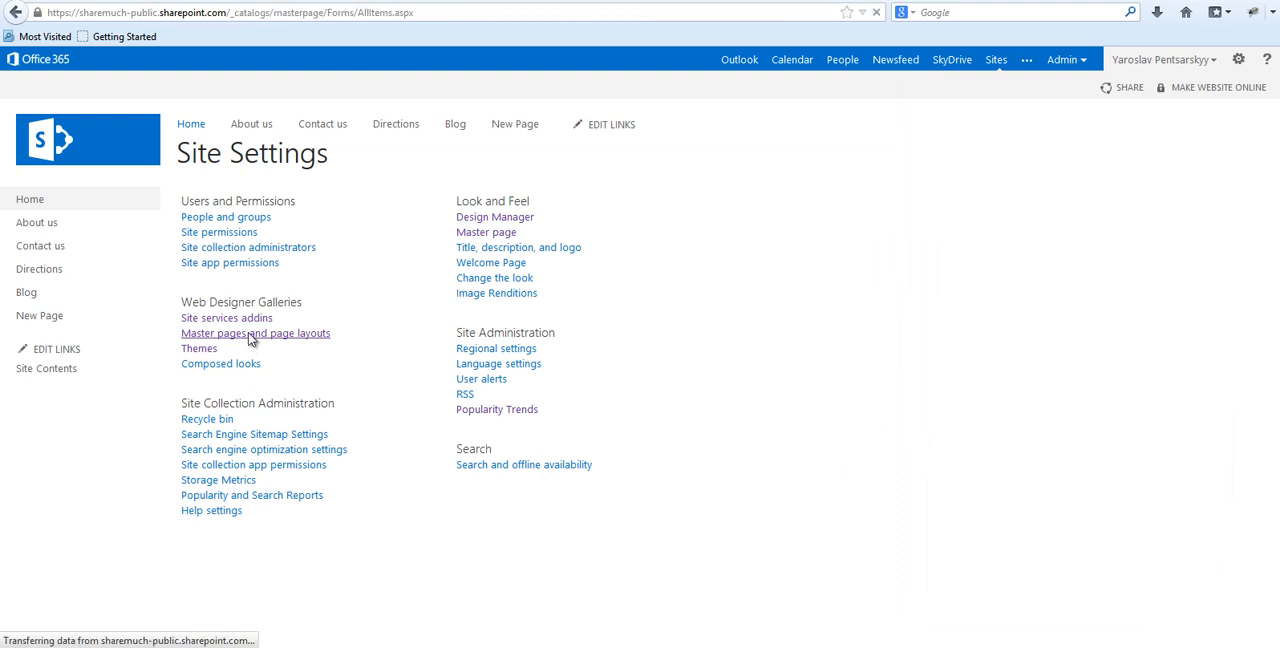
scroll(528, 616, down, 4)
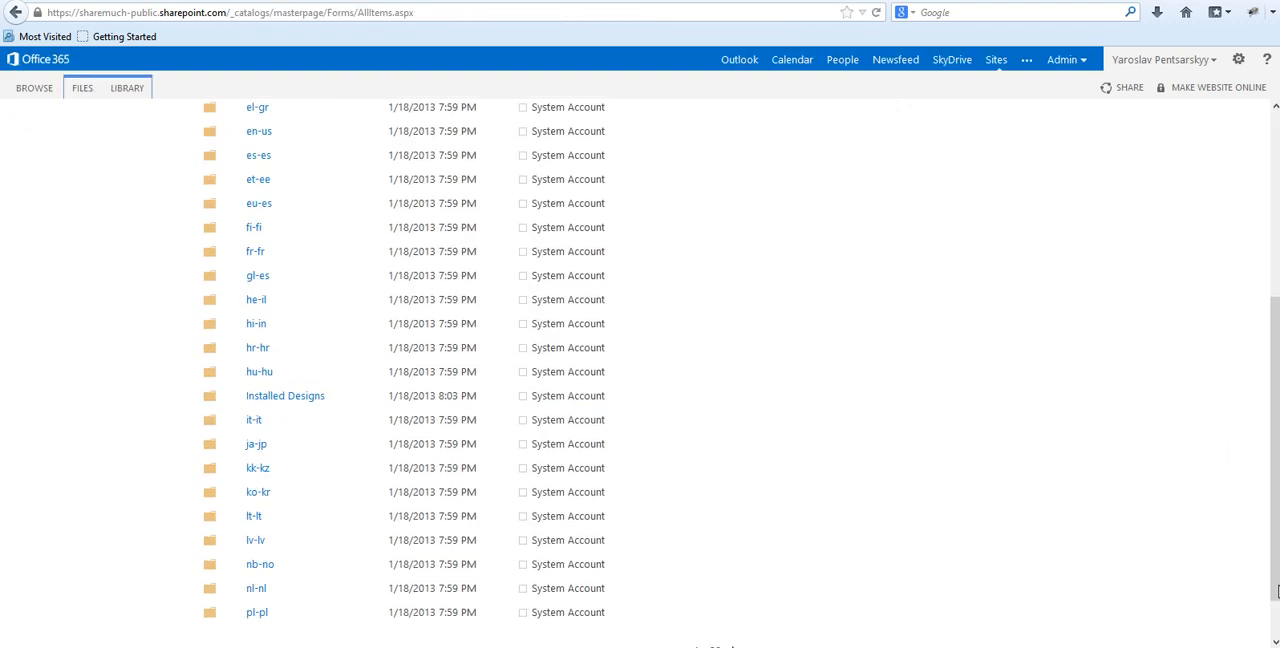
click(733, 594)
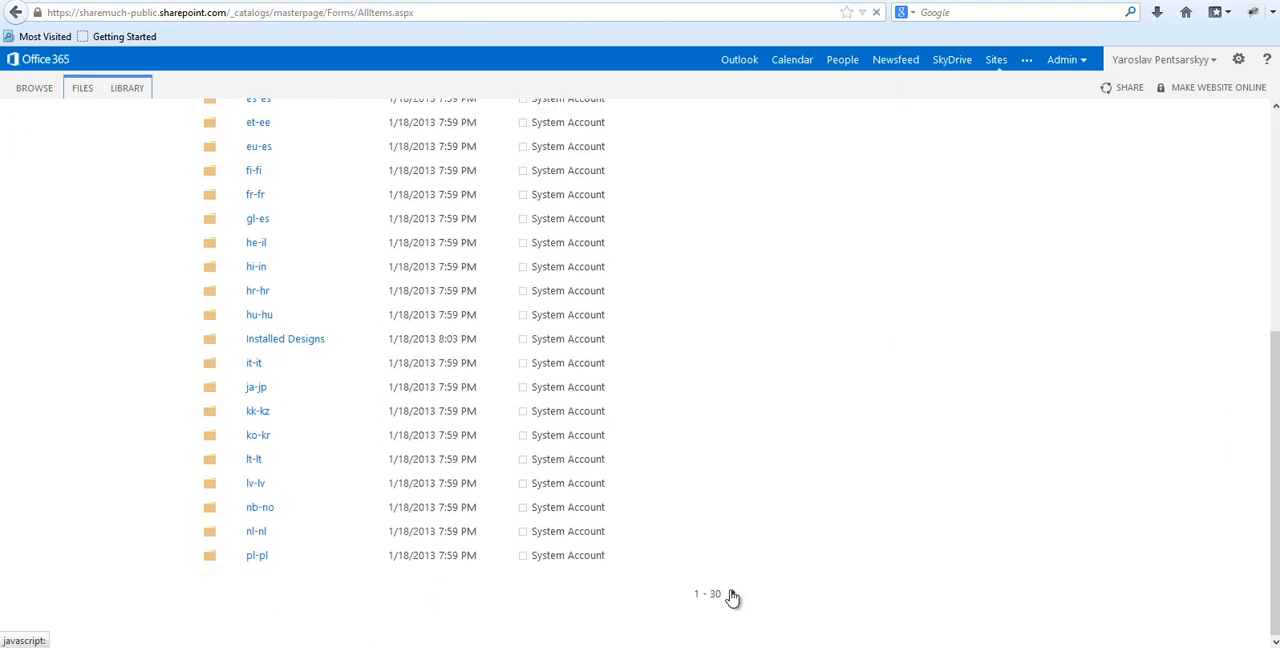
scroll(309, 497, down, 5)
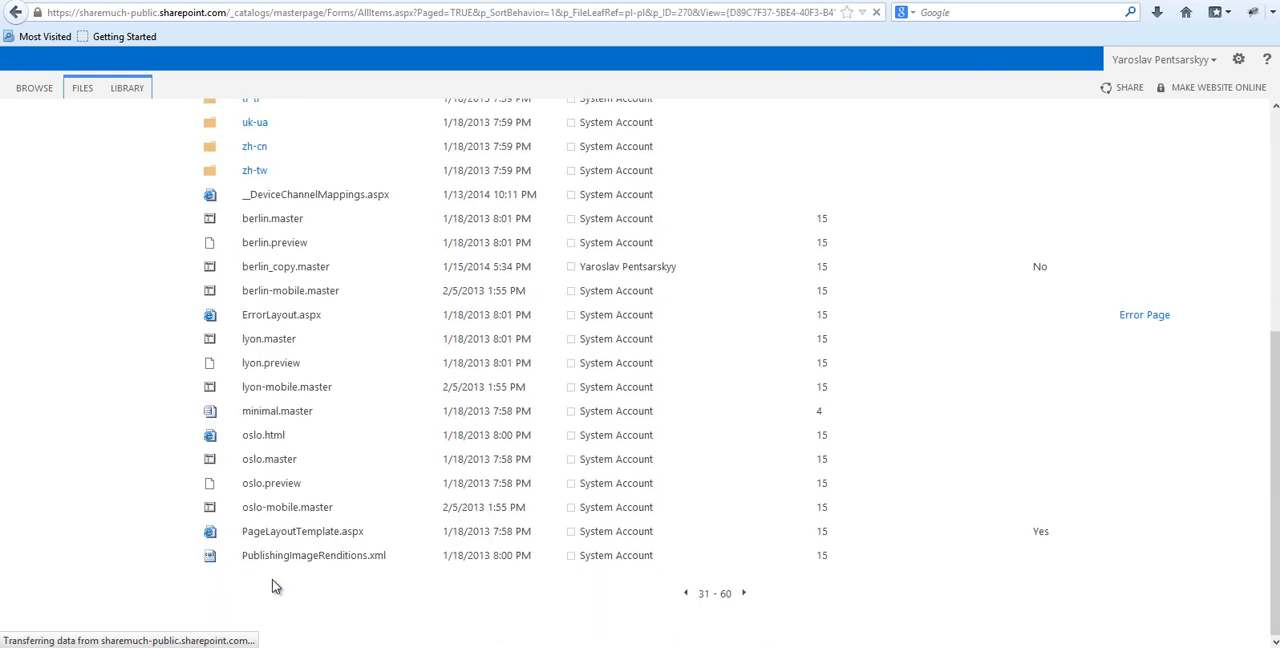
Publish berlin_copy.master in the Master Page Gallery.
drag(1275, 413, 1222, 299)
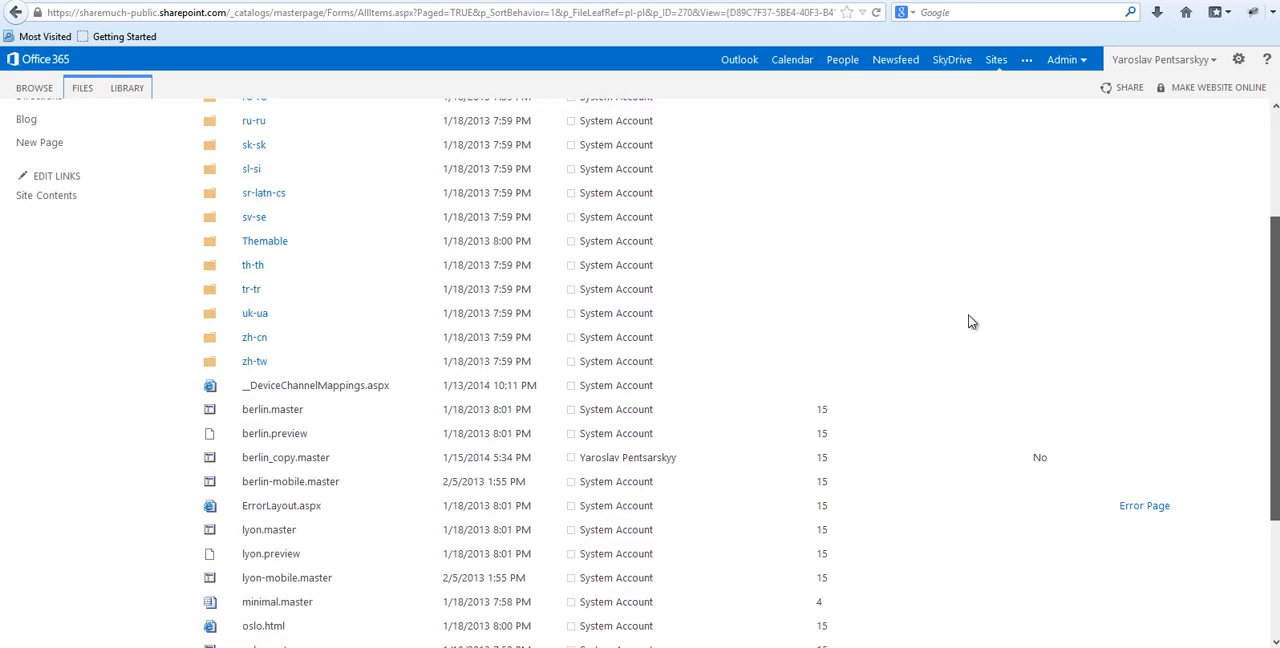
click(434, 458)
click(364, 457)
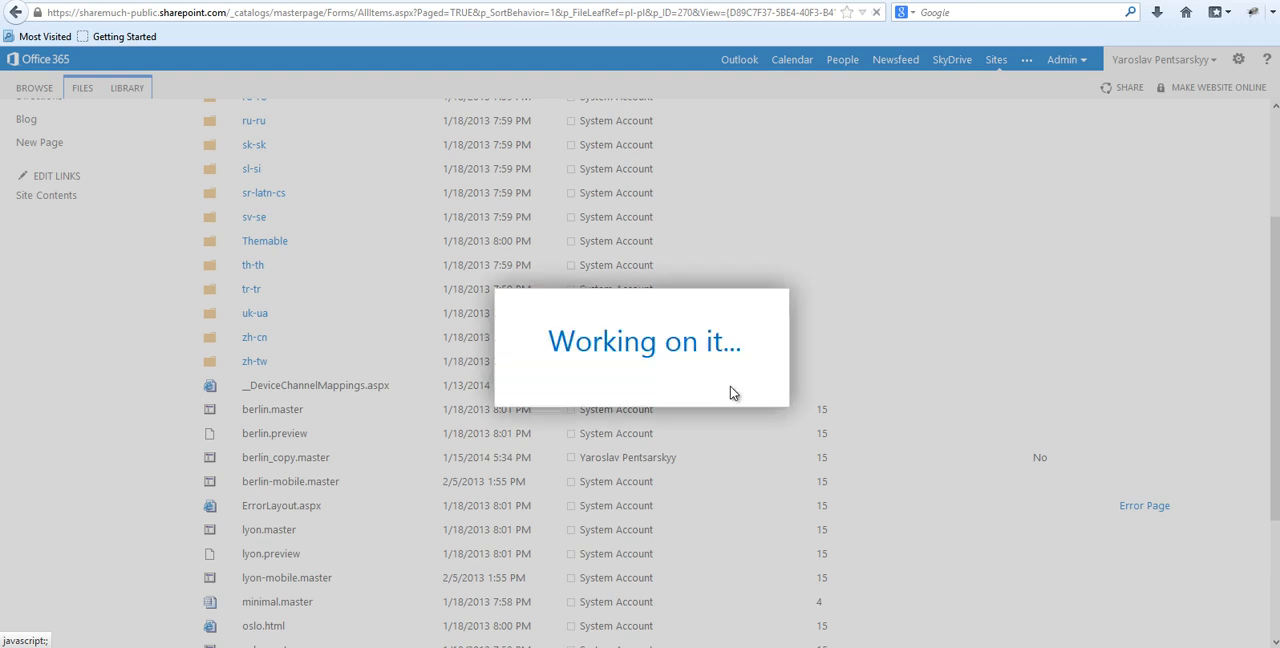
click(782, 442)
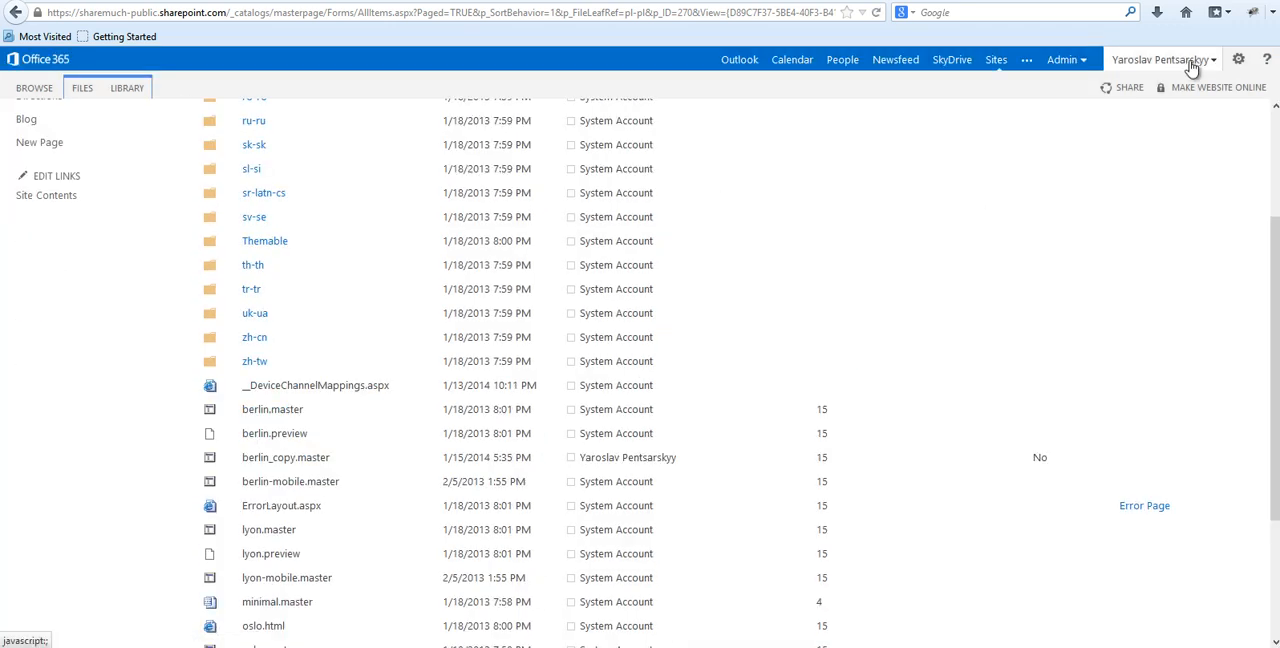
Set berlin_copy as the default site master page, apply it, and open the website's home page to check the result.
click(1238, 60)
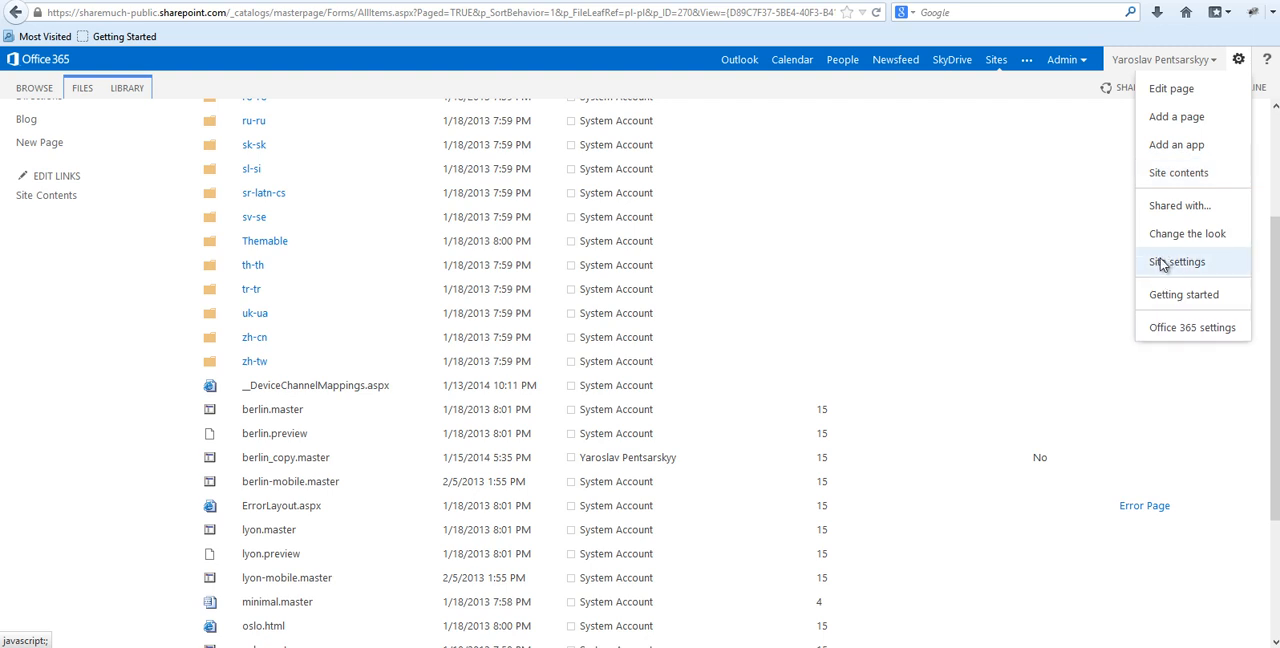
click(1162, 261)
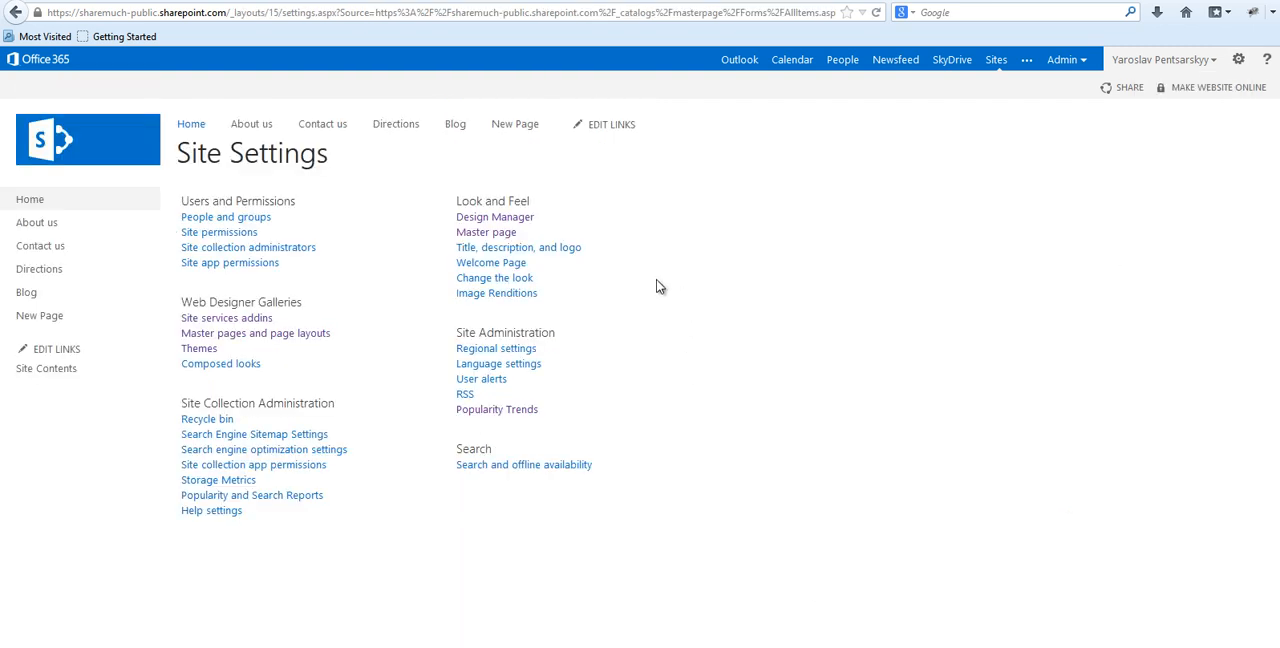
click(488, 233)
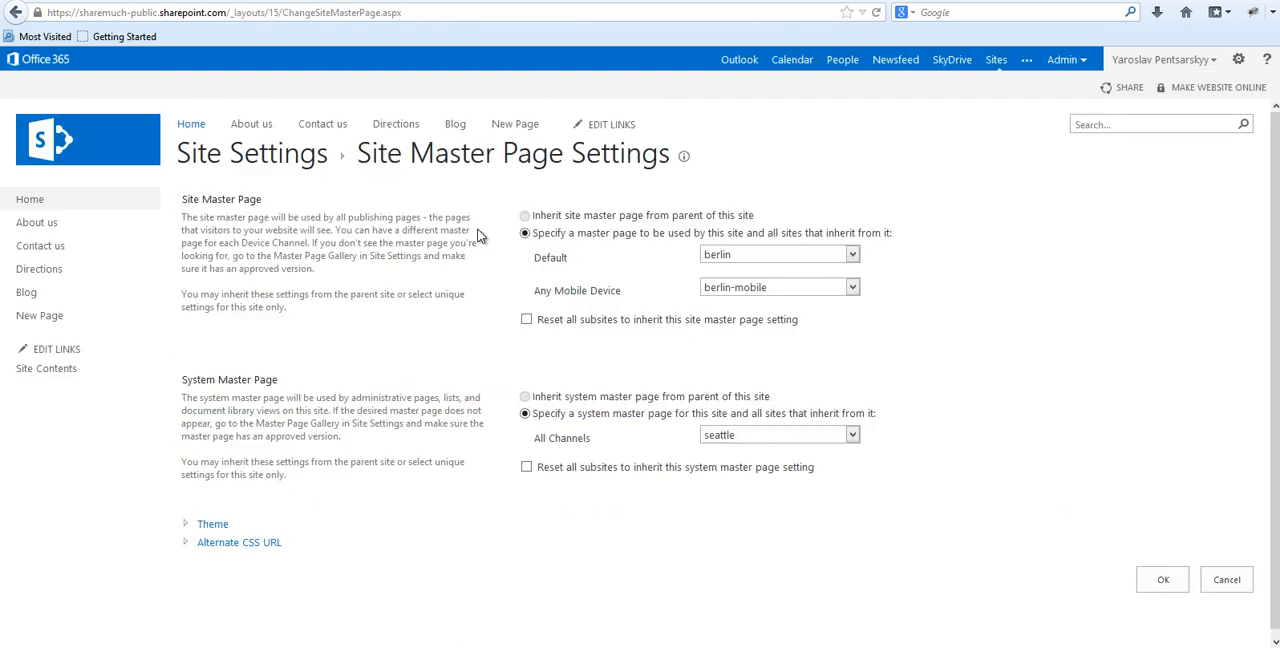
click(797, 257)
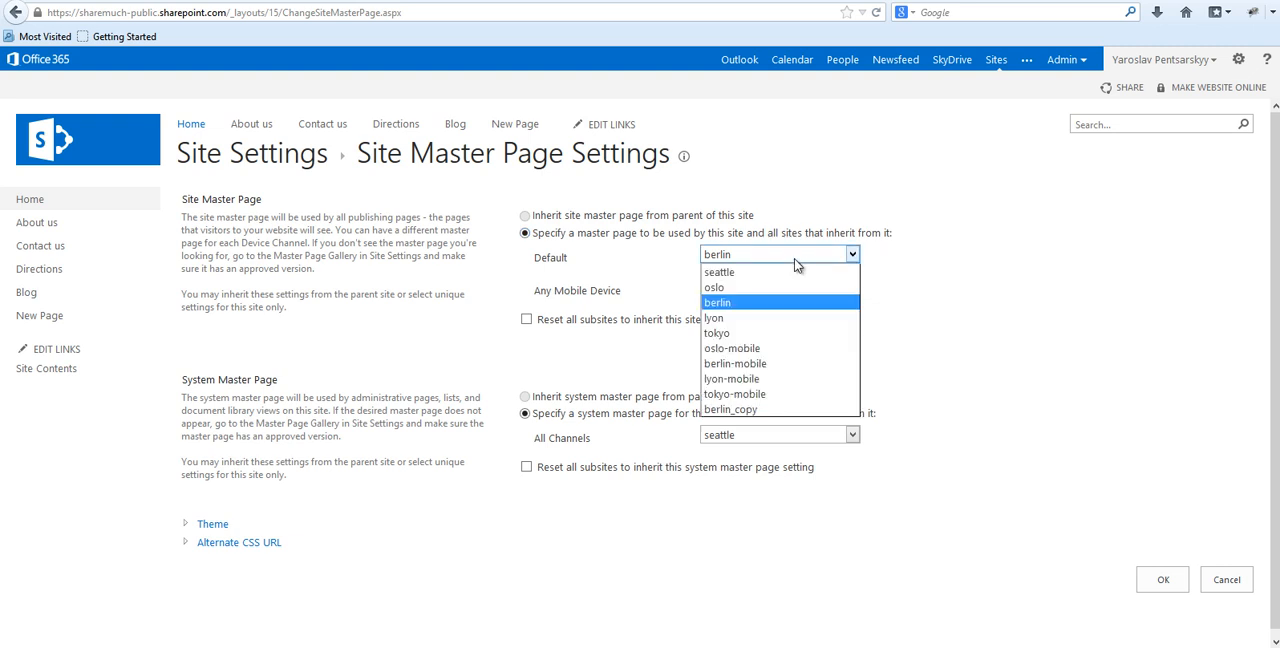
click(727, 410)
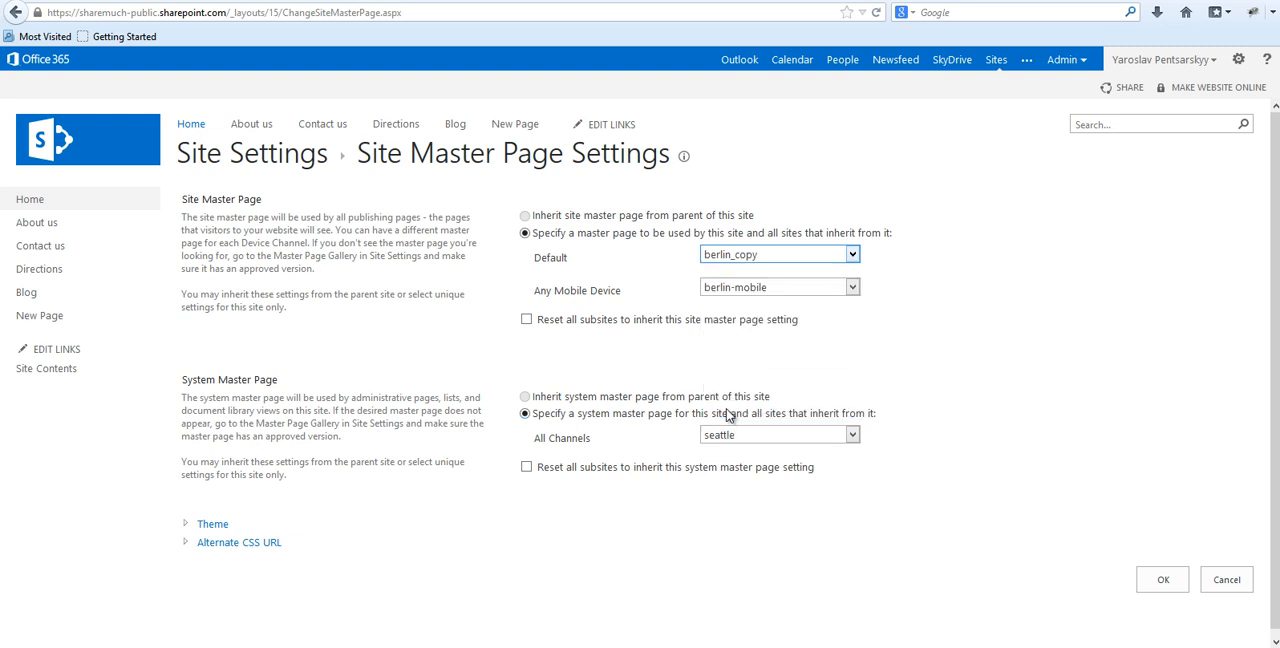
click(1161, 582)
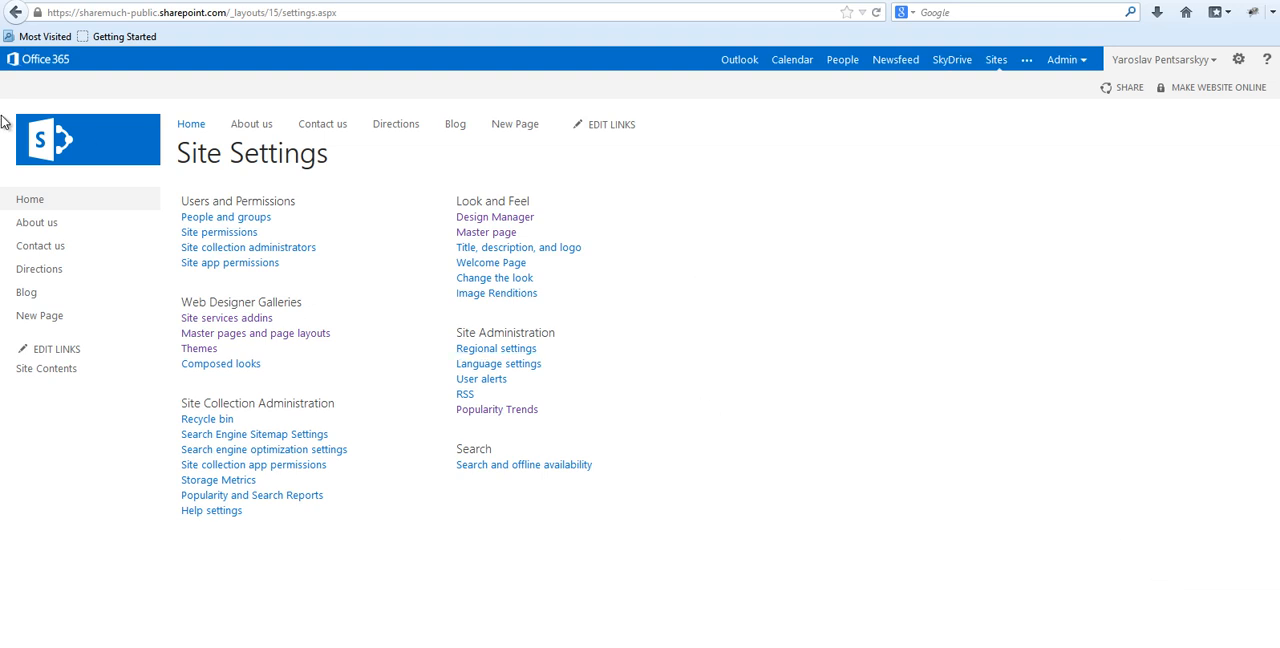
click(116, 155)
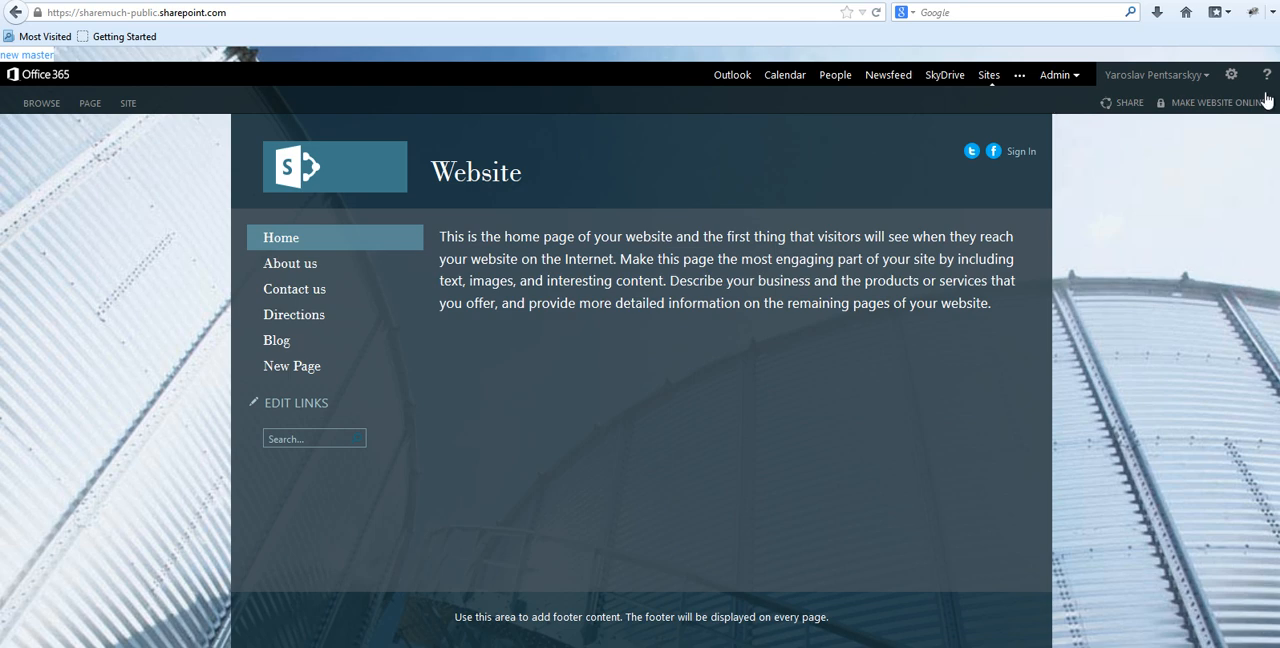
Set the default site master page back to berlin in the Site Master Page Settings and apply the change.
click(1231, 75)
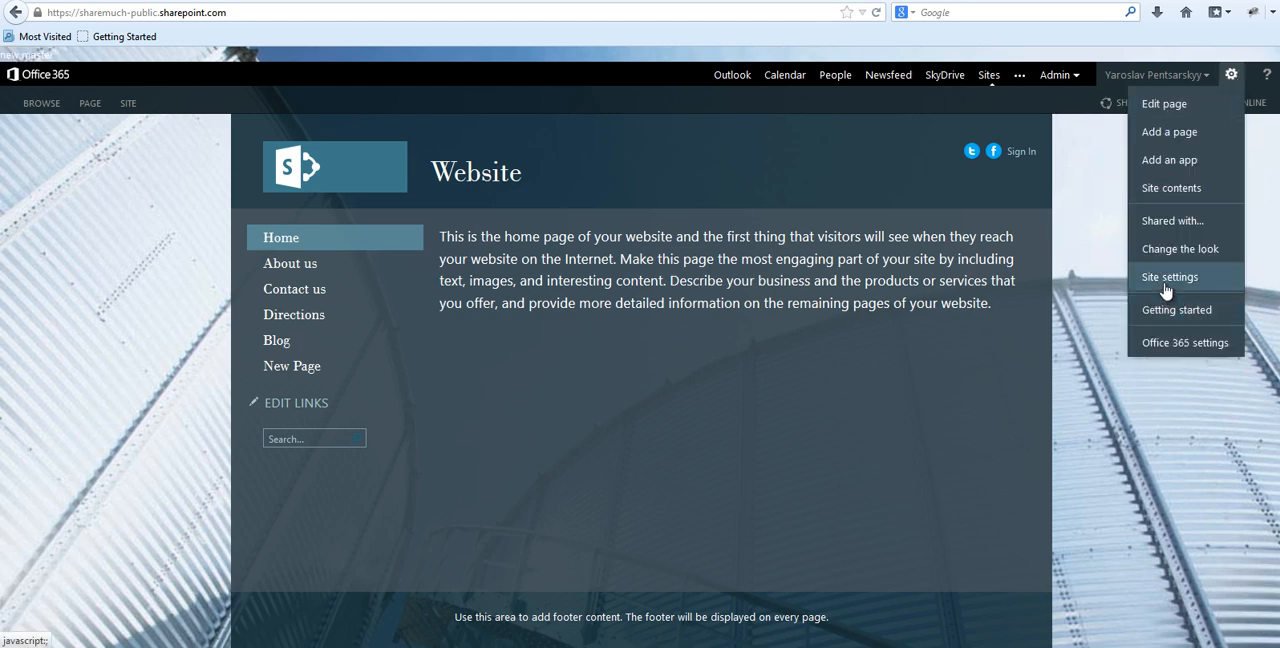
click(1166, 288)
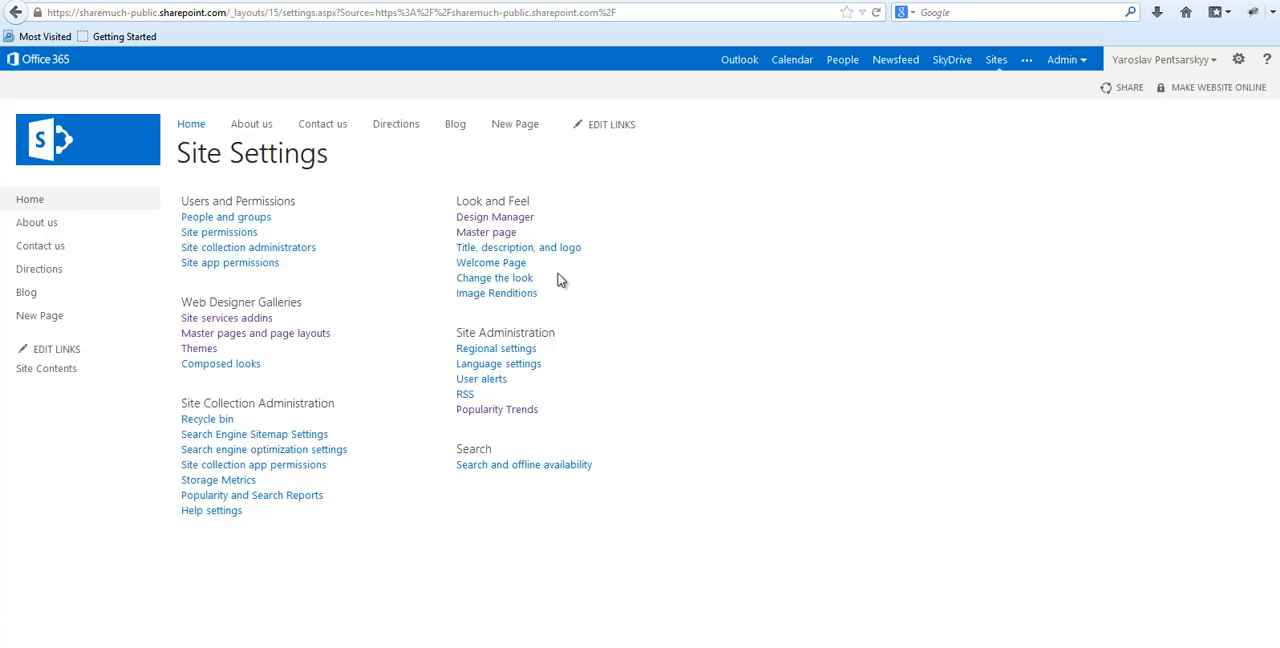
click(486, 236)
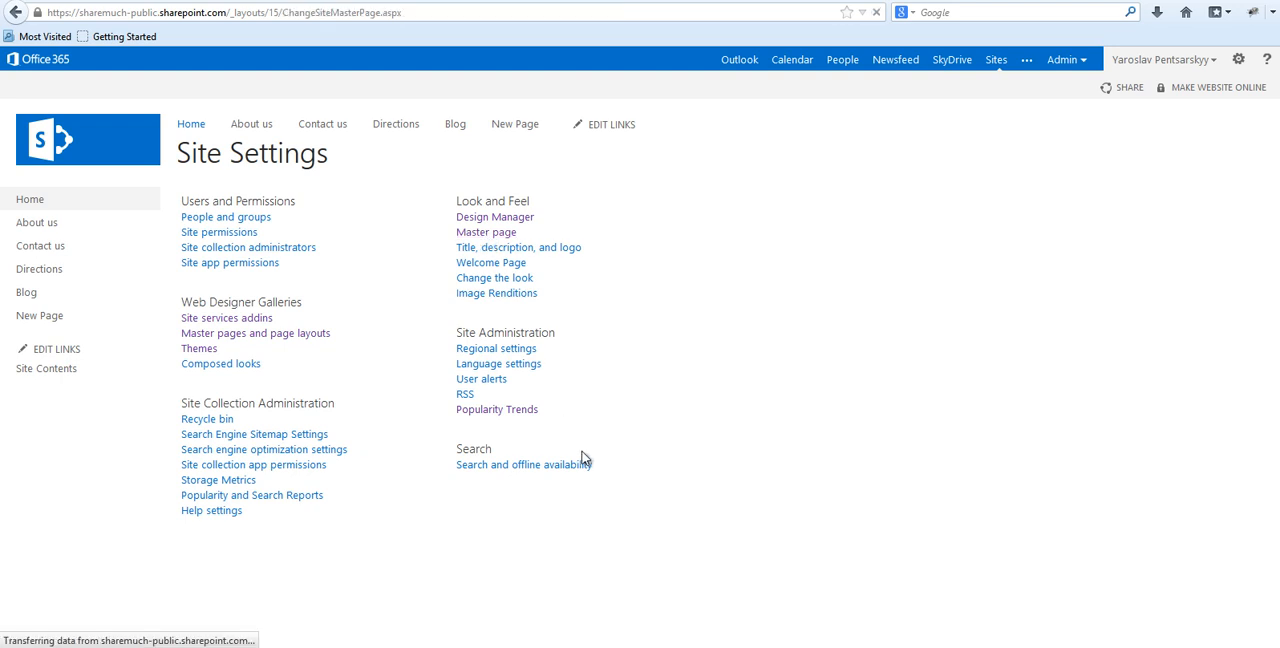
click(788, 254)
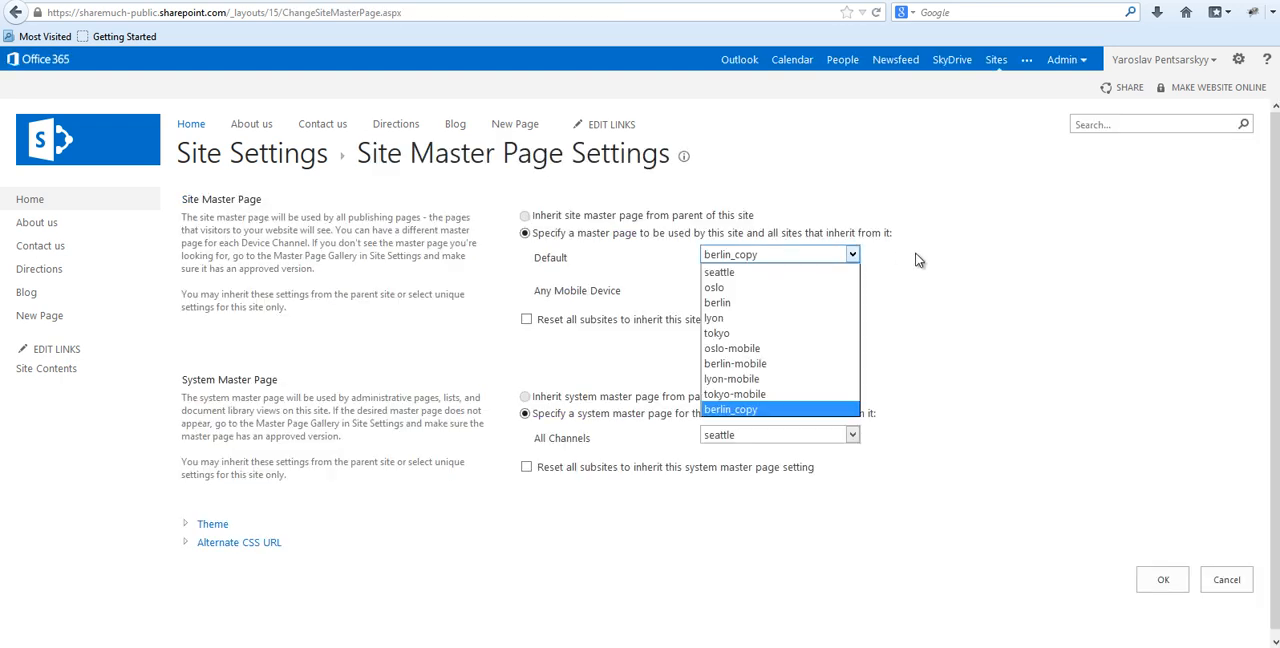
click(920, 258)
click(785, 257)
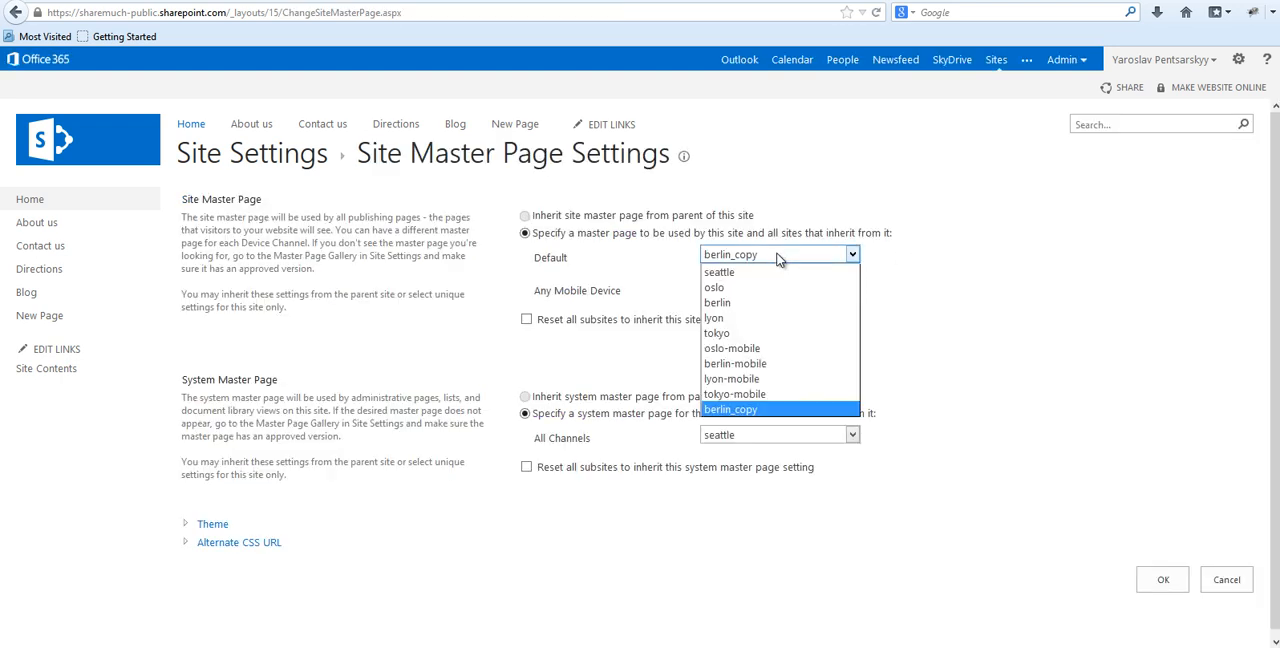
click(733, 303)
click(1164, 580)
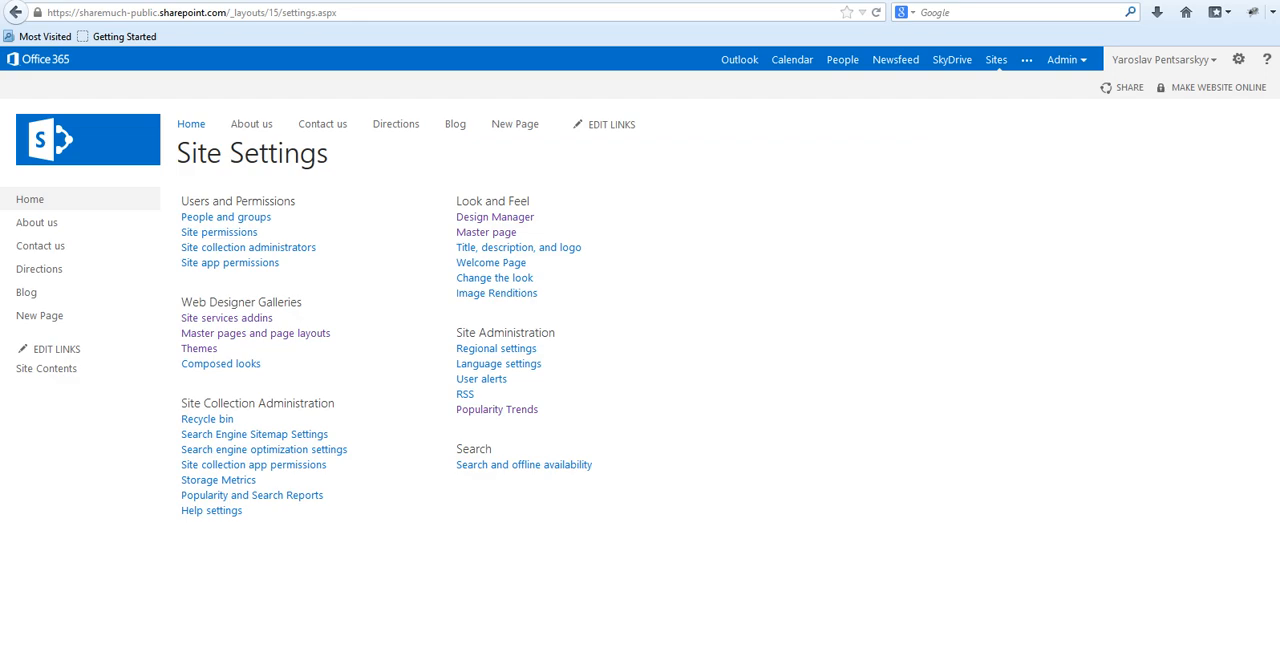
Switch to SharePoint Designer and examine the Style Library path in the CssRegistration line of berlin_copy.master.
click(285, 646)
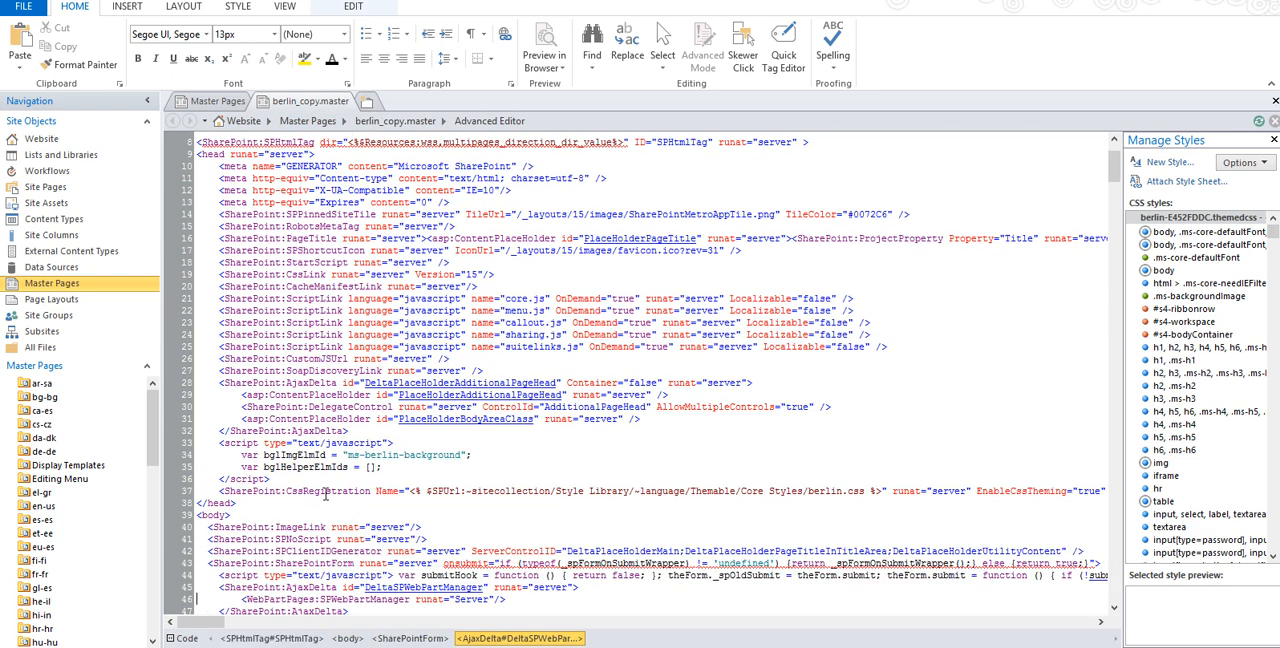
double_click(325, 492)
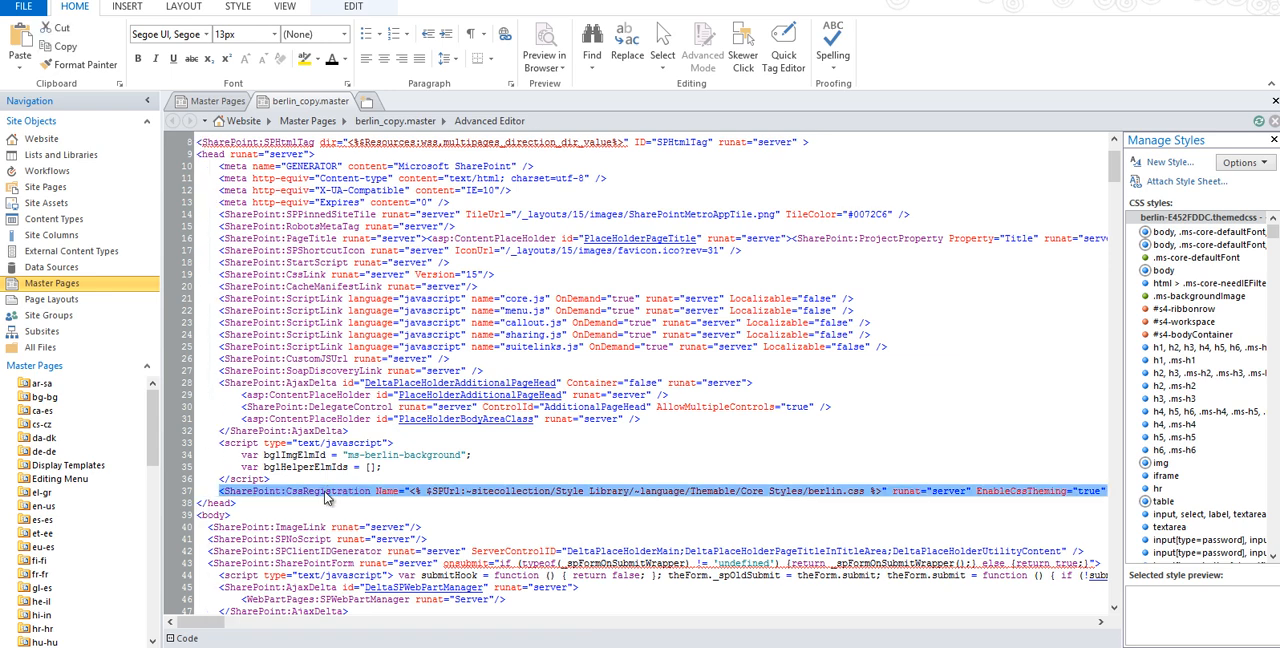
click(392, 490)
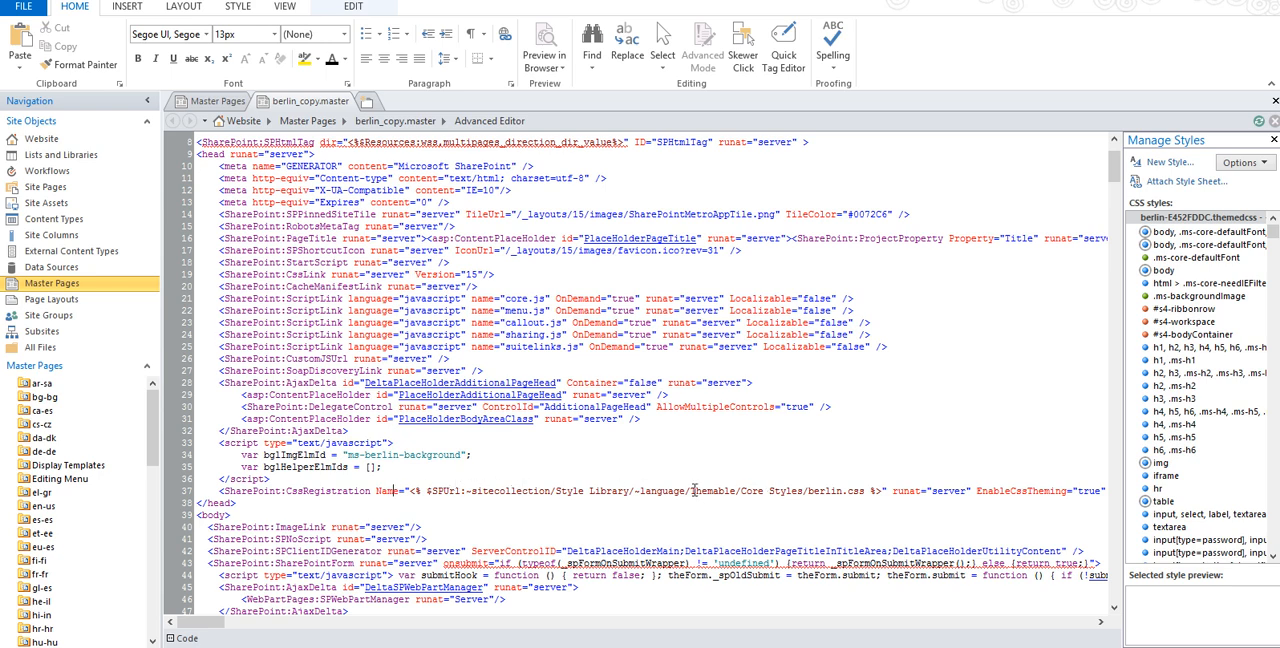
double_click(530, 491)
drag(567, 491, 647, 495)
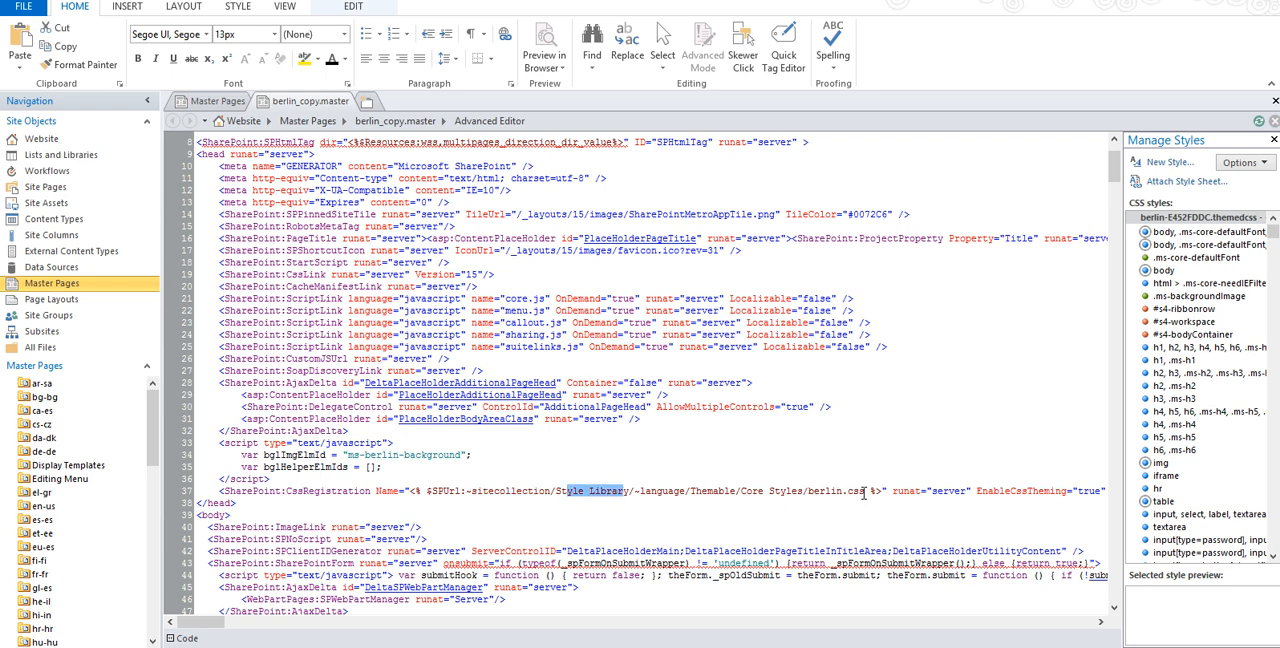
Browse all site files to the Core Styles folder under Style Library, en-us, Themable.
click(30, 349)
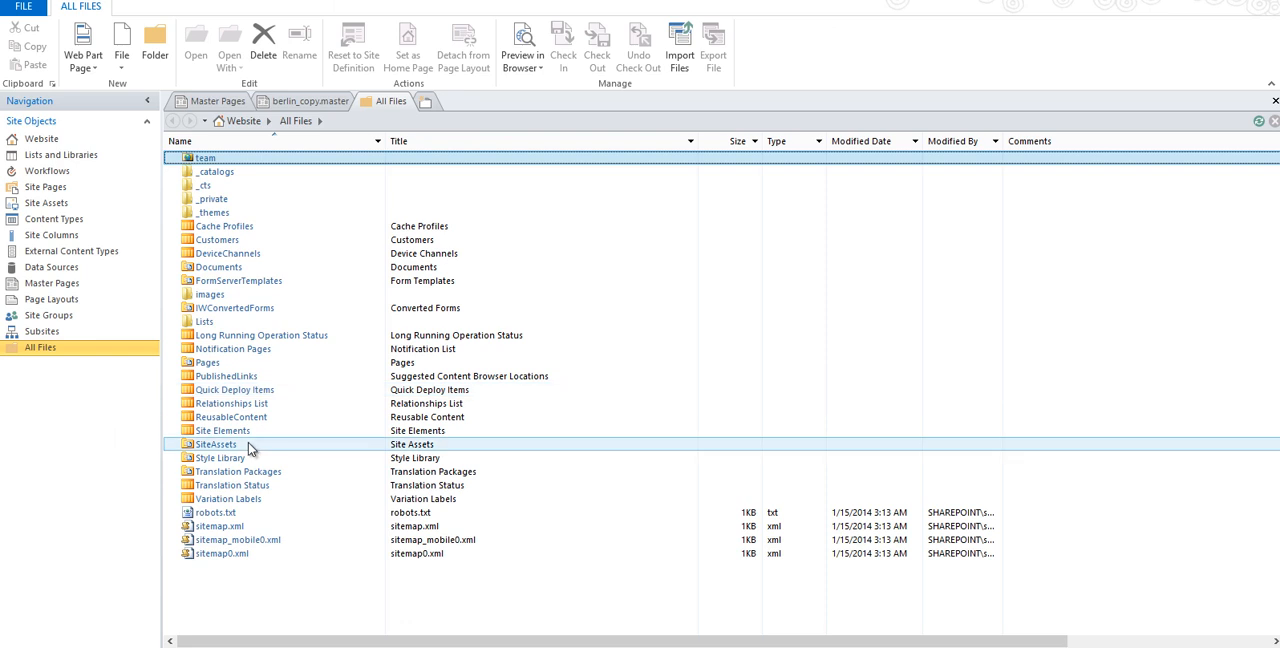
click(222, 459)
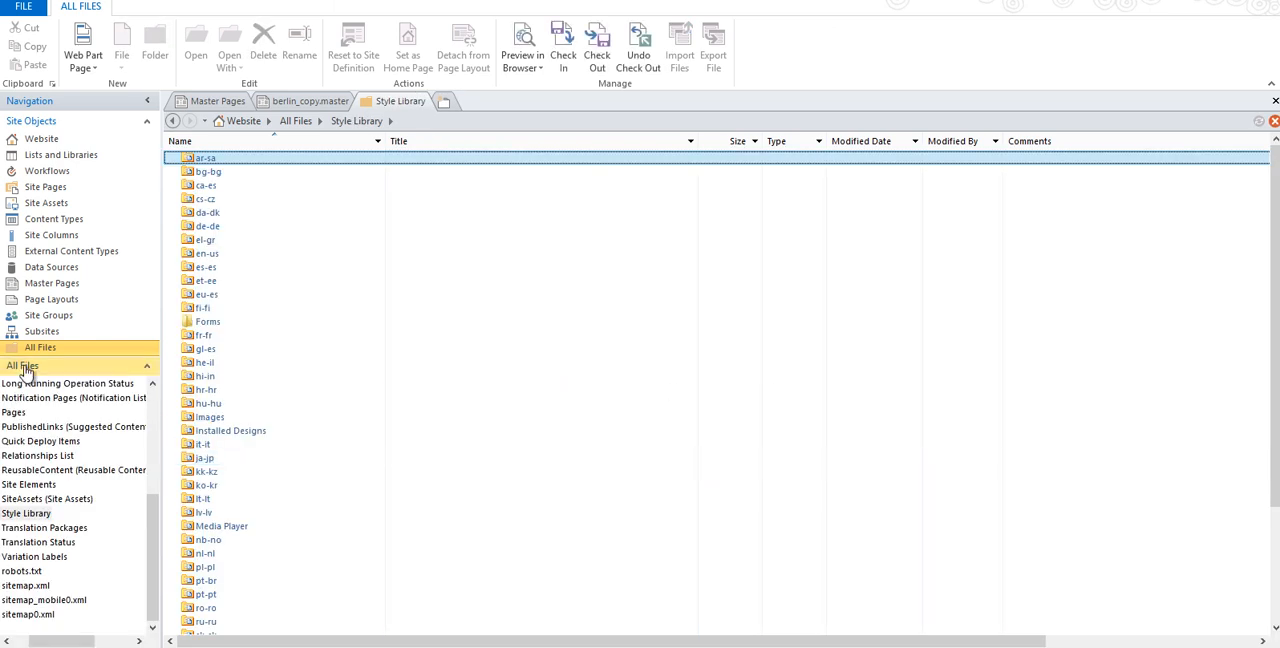
double_click(203, 255)
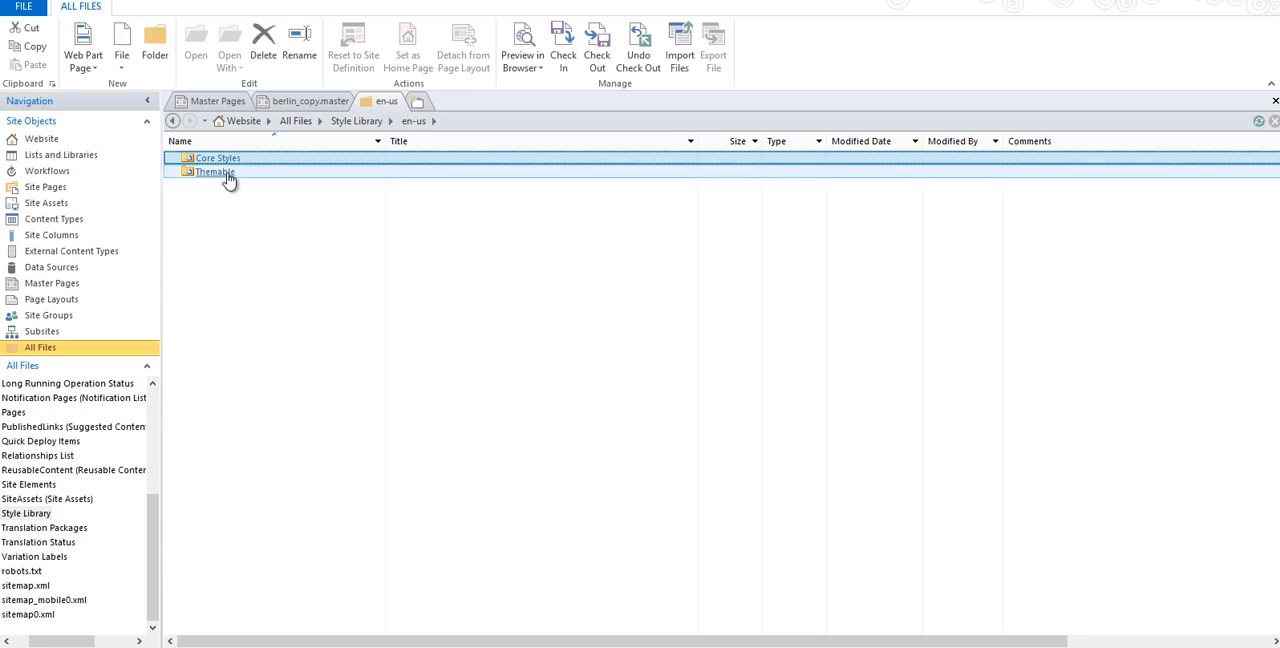
double_click(224, 172)
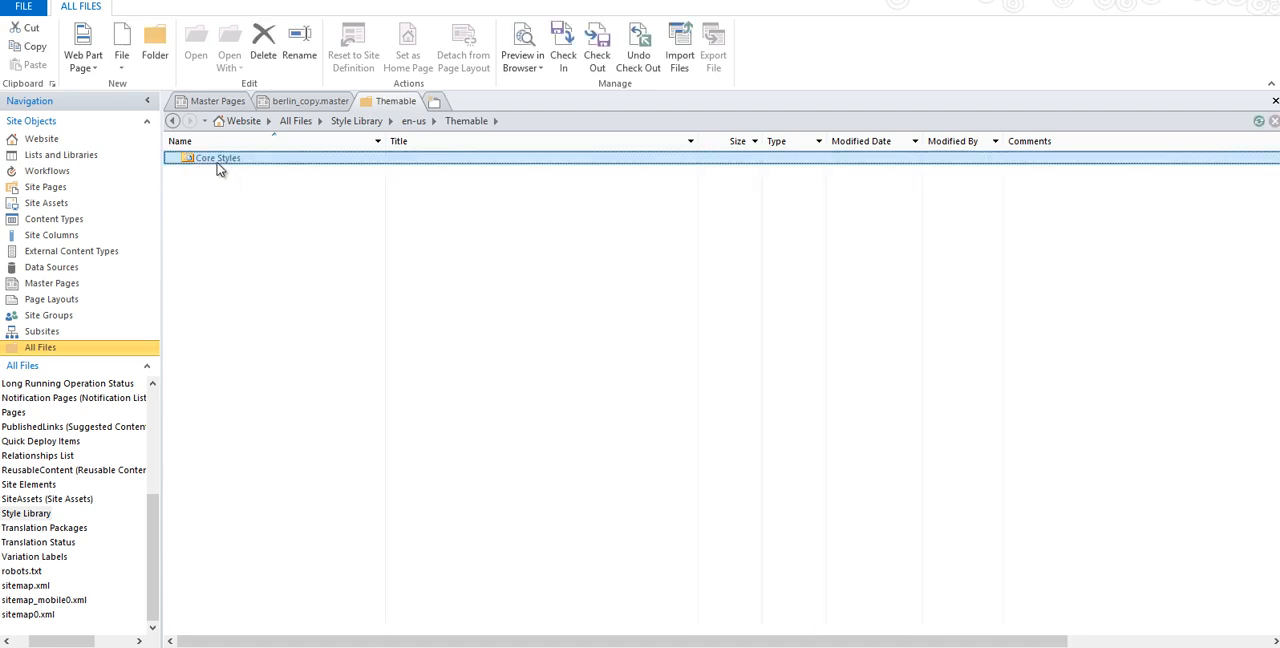
click(212, 160)
click(211, 157)
key(Return)
double_click(208, 163)
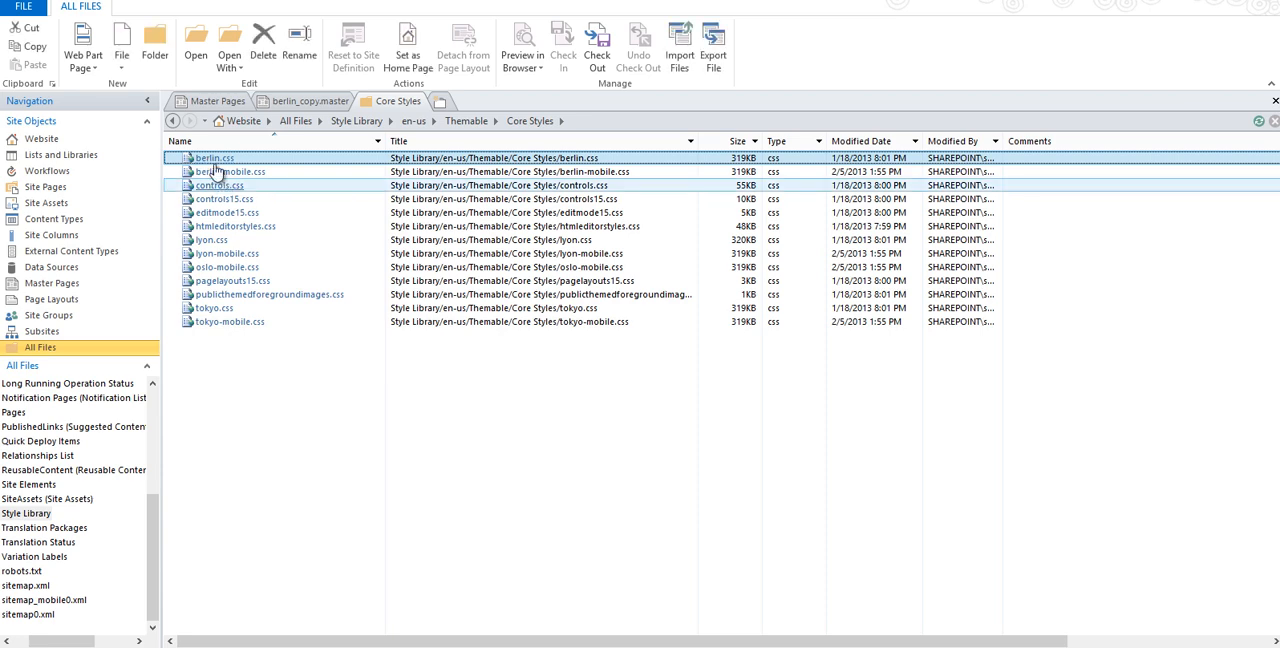
Open berlin.css in advanced editing mode and highlight the style rules near the start of the file for review.
right_click(209, 163)
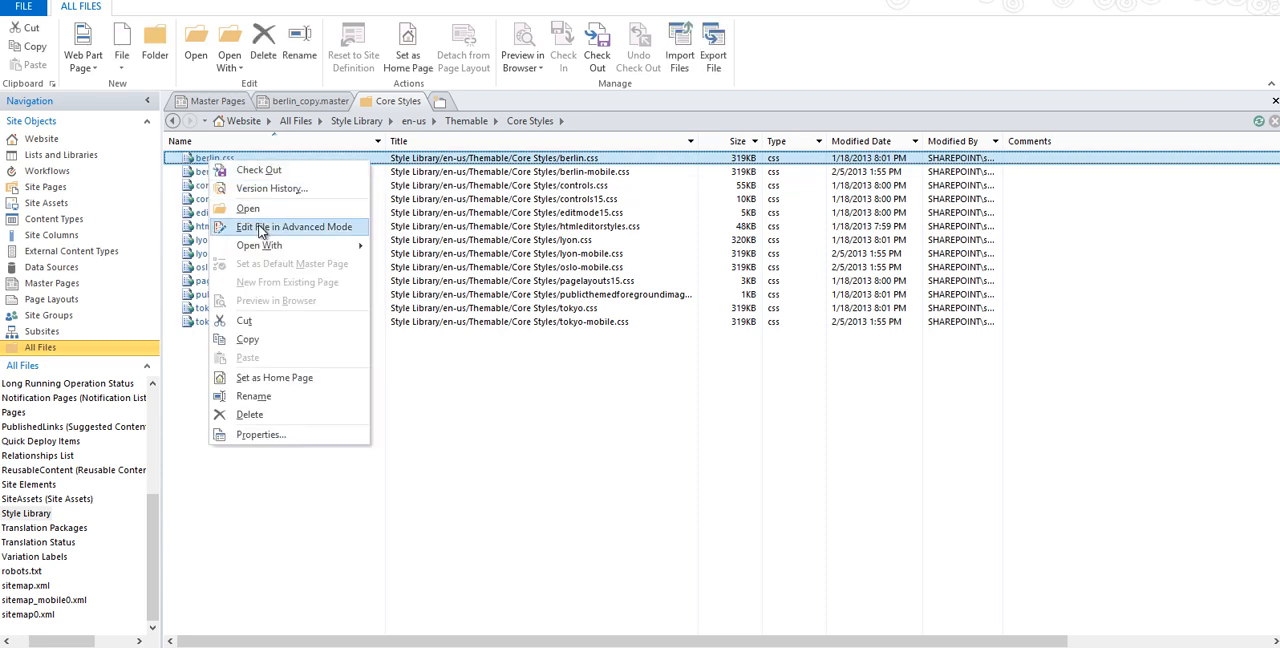
click(293, 227)
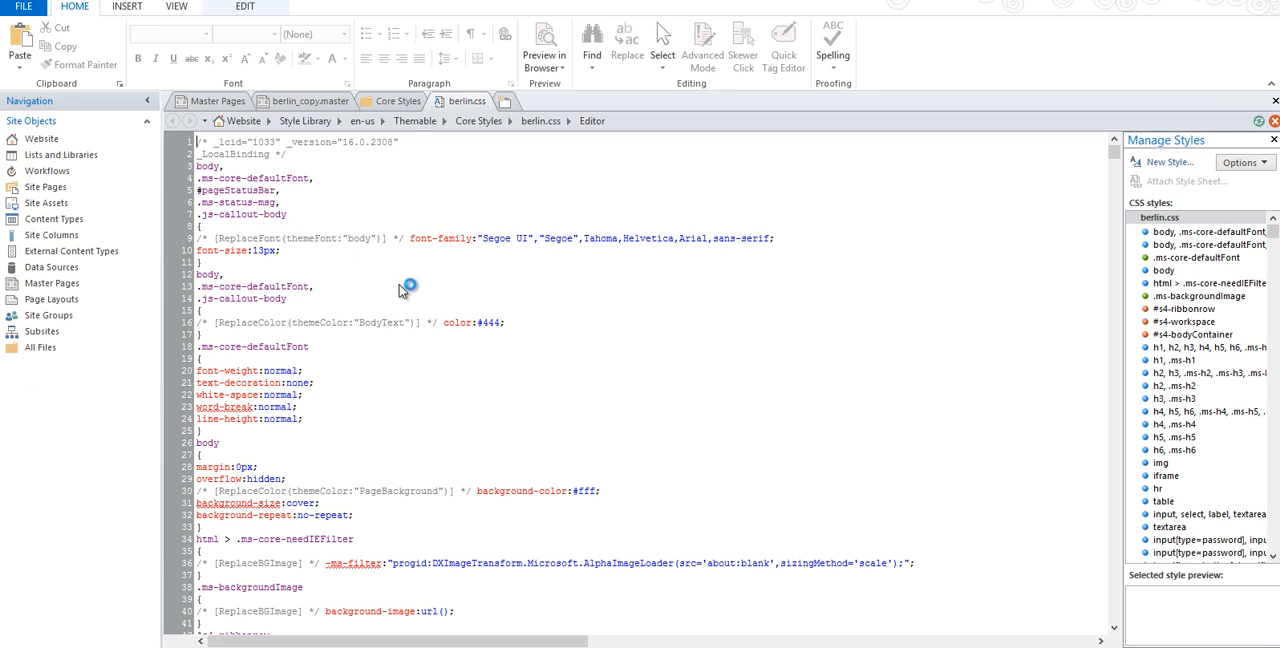
drag(198, 212, 387, 460)
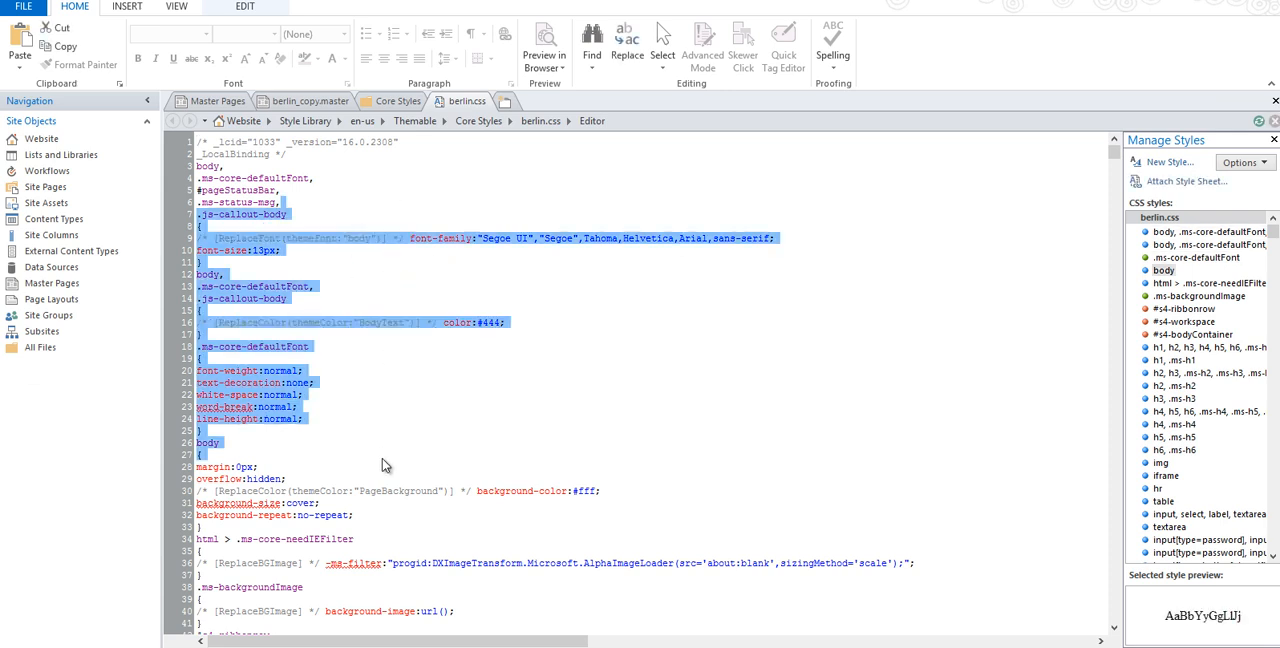
Return to the Style Library folder among all site files, and switch to the Site Settings page in Firefox.
click(27, 350)
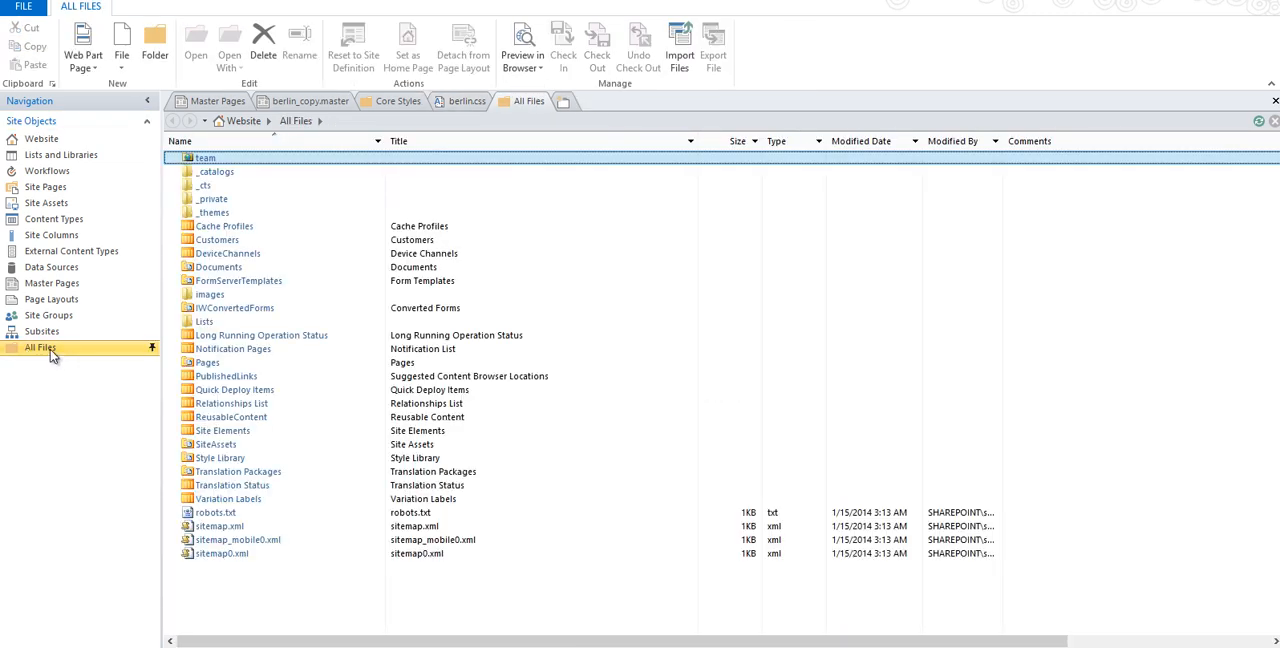
double_click(222, 460)
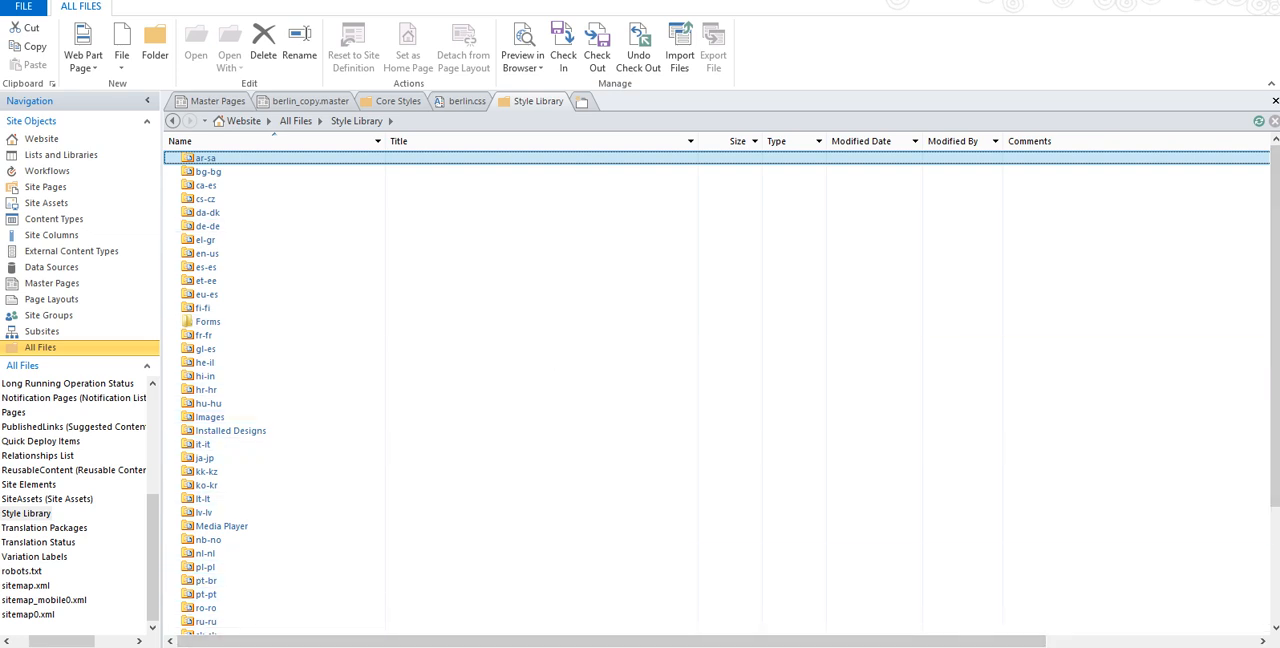
mouse_move(136, 647)
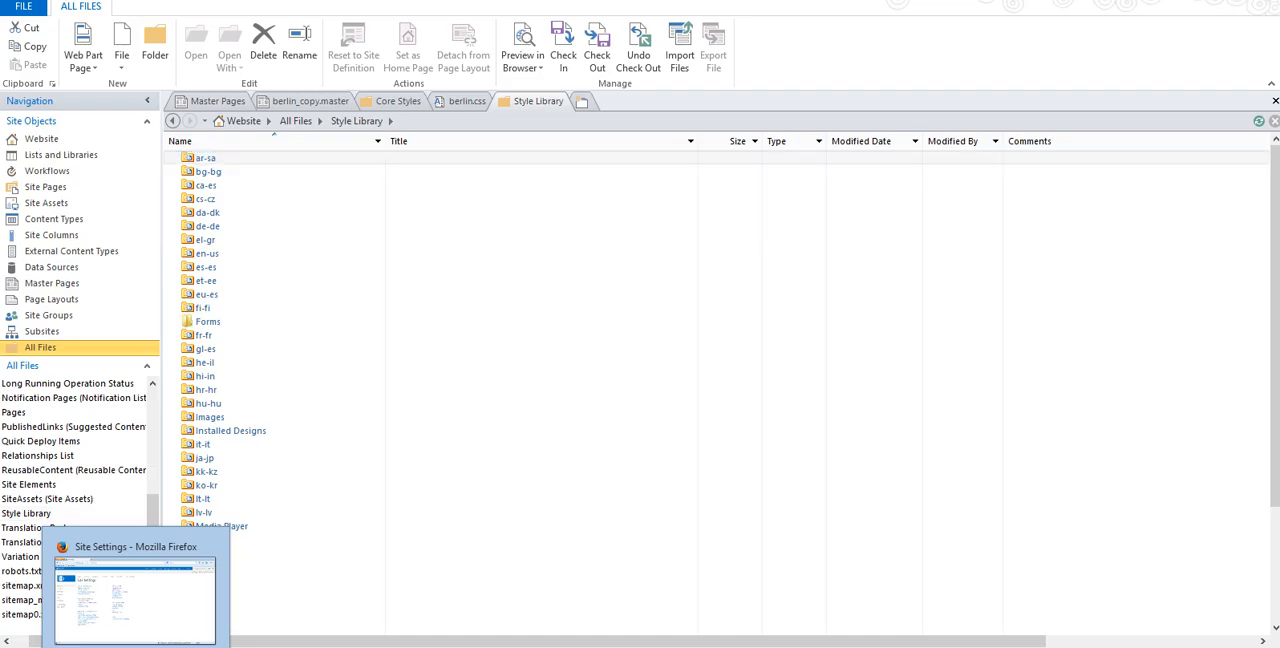
click(135, 647)
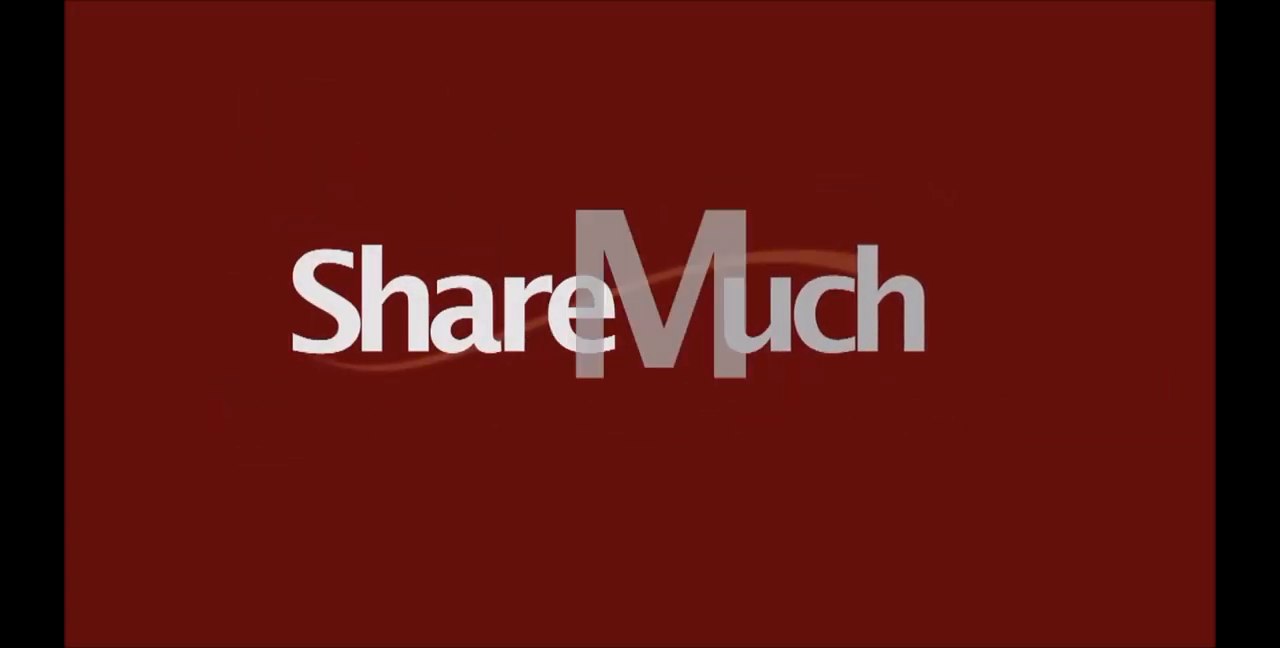